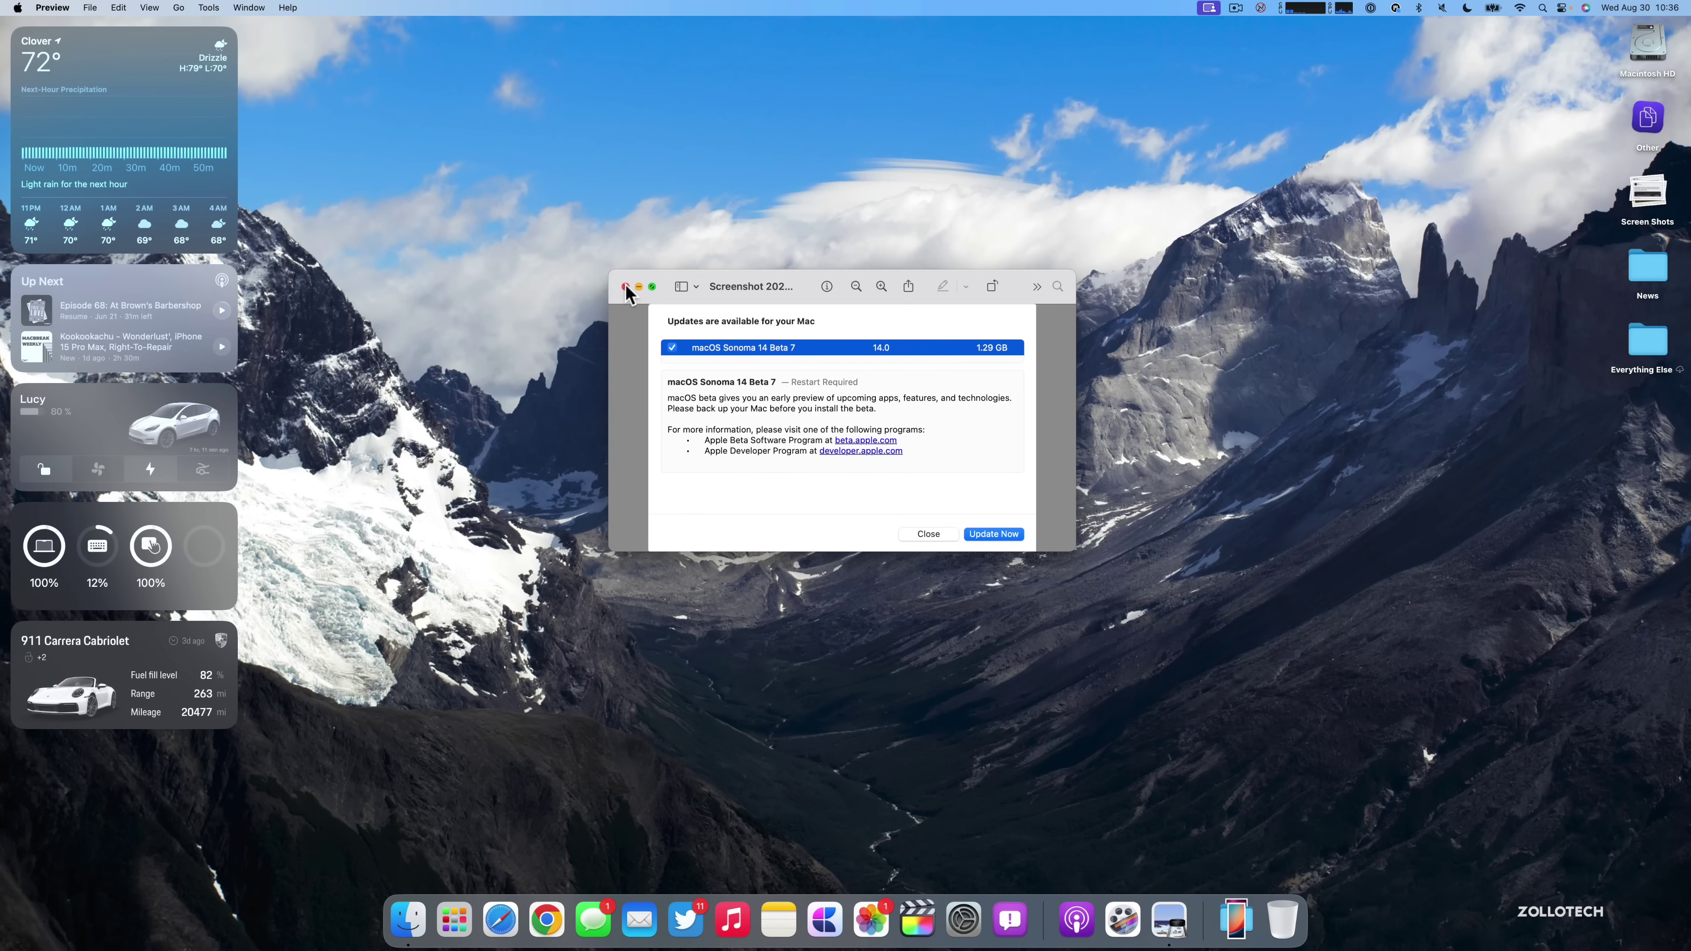
- Confirm the macOS 14.0 Beta (23A5337a) build in About This Mac, then launch System Settings
{"action": "left_click", "coordinate": [626, 287]}
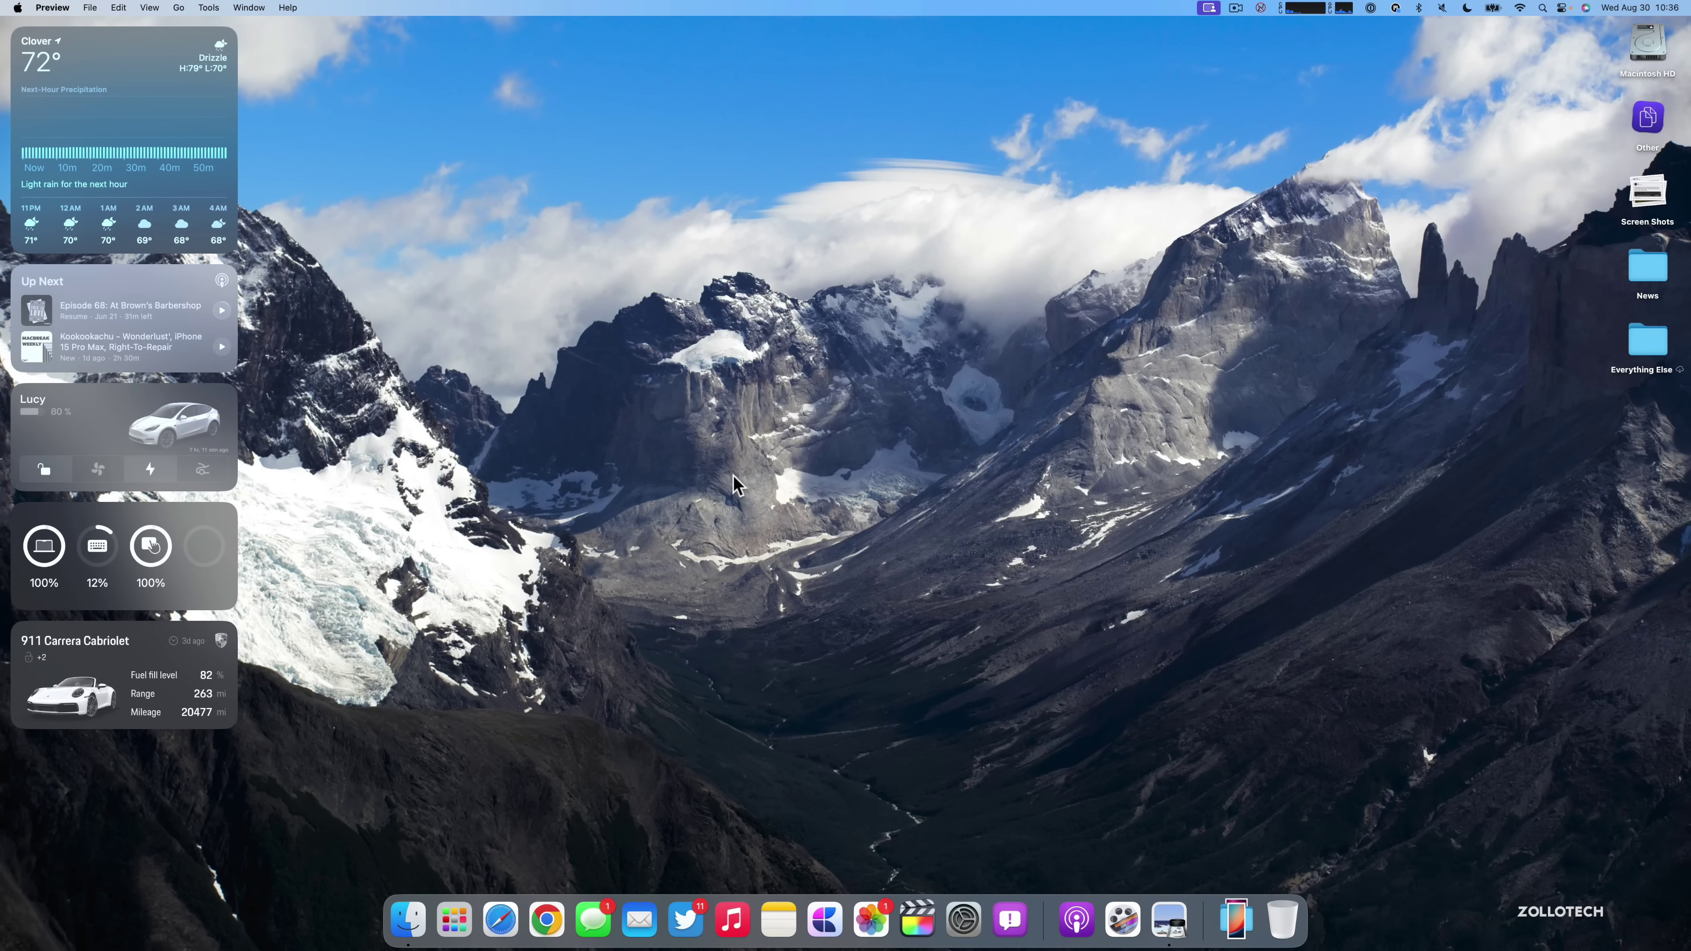
{"action": "left_click", "coordinate": [18, 6]}
{"action": "left_click", "coordinate": [24, 28]}
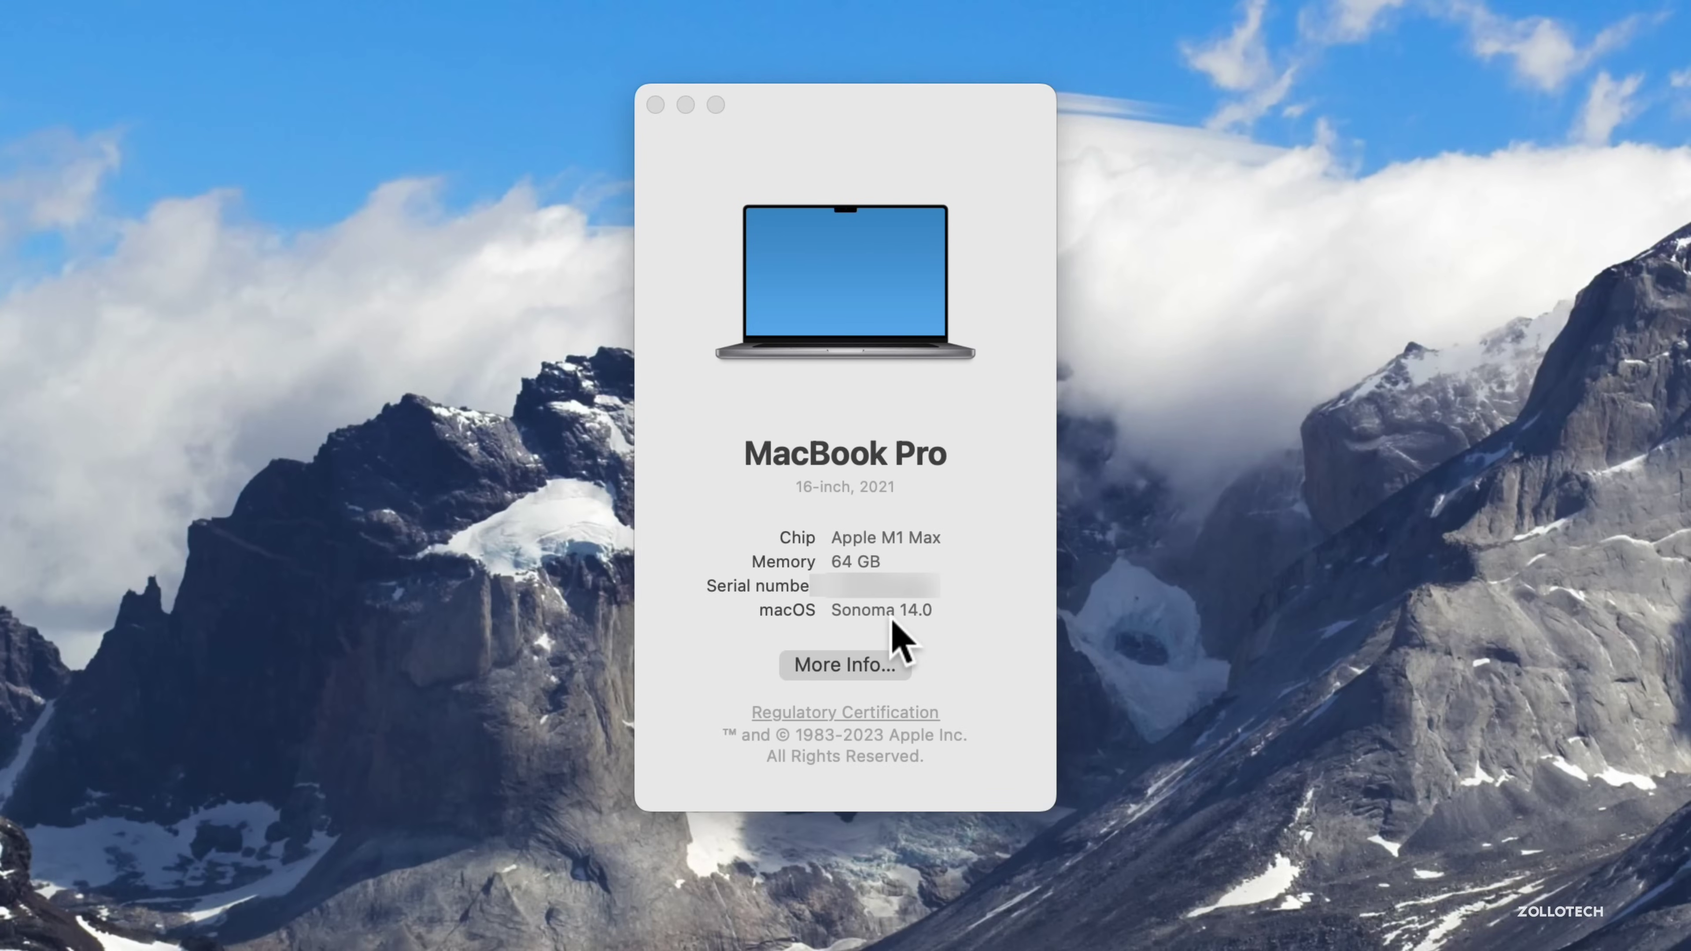
{"action": "left_click", "coordinate": [910, 610]}
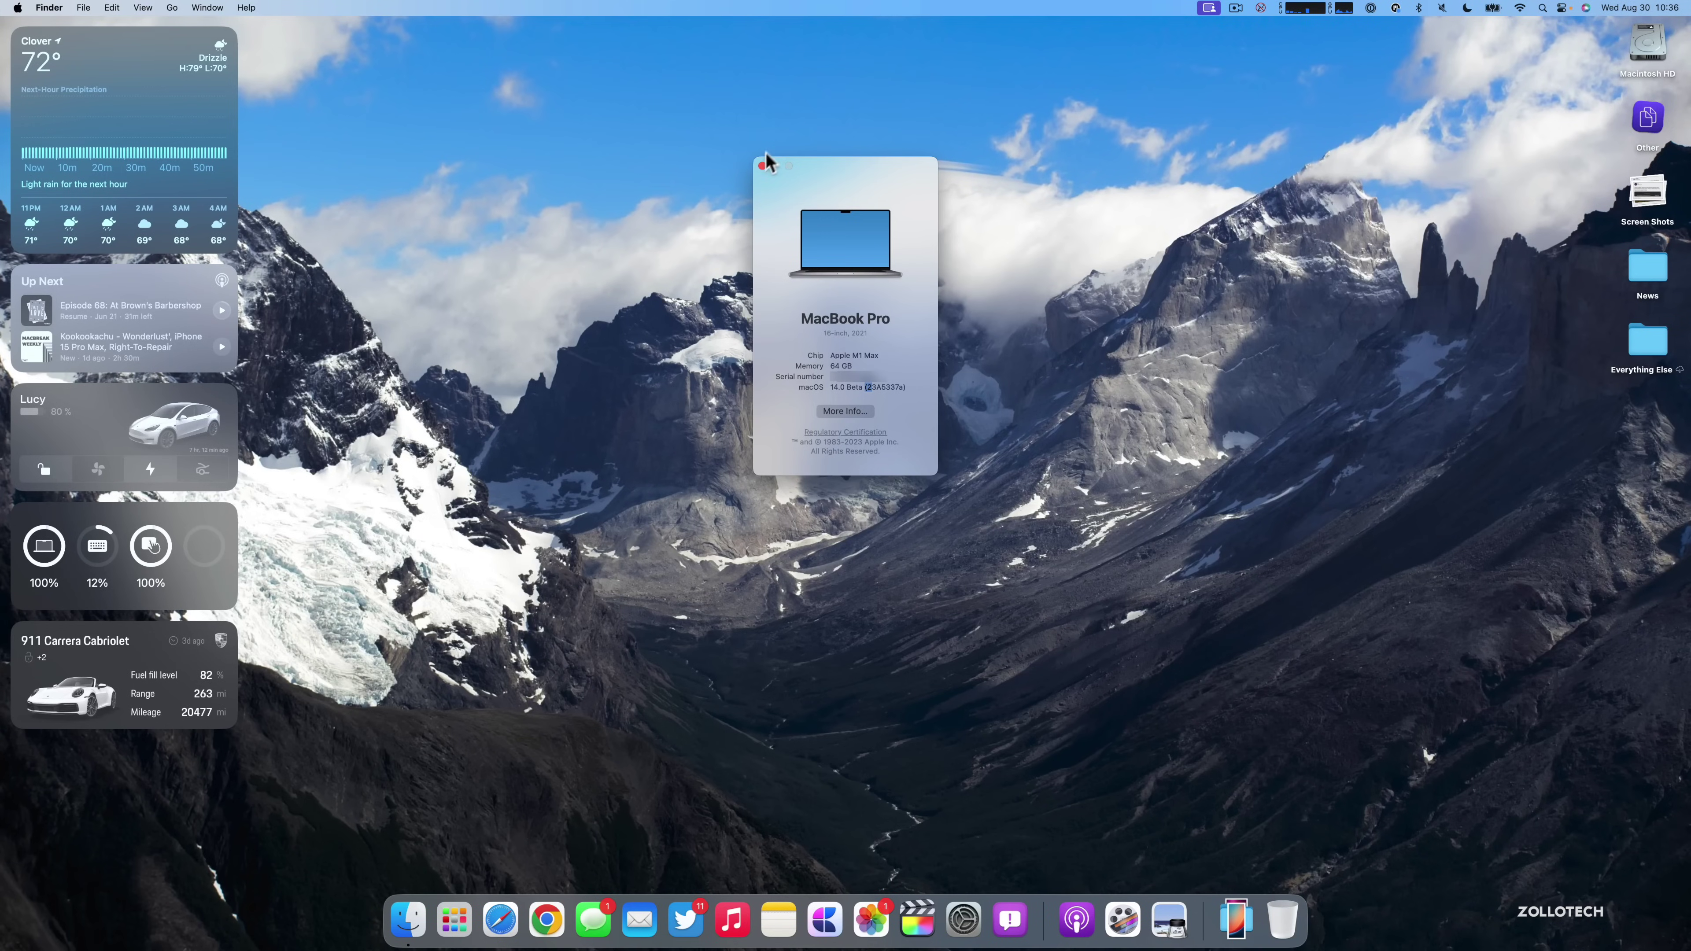
{"action": "left_click", "coordinate": [656, 105]}
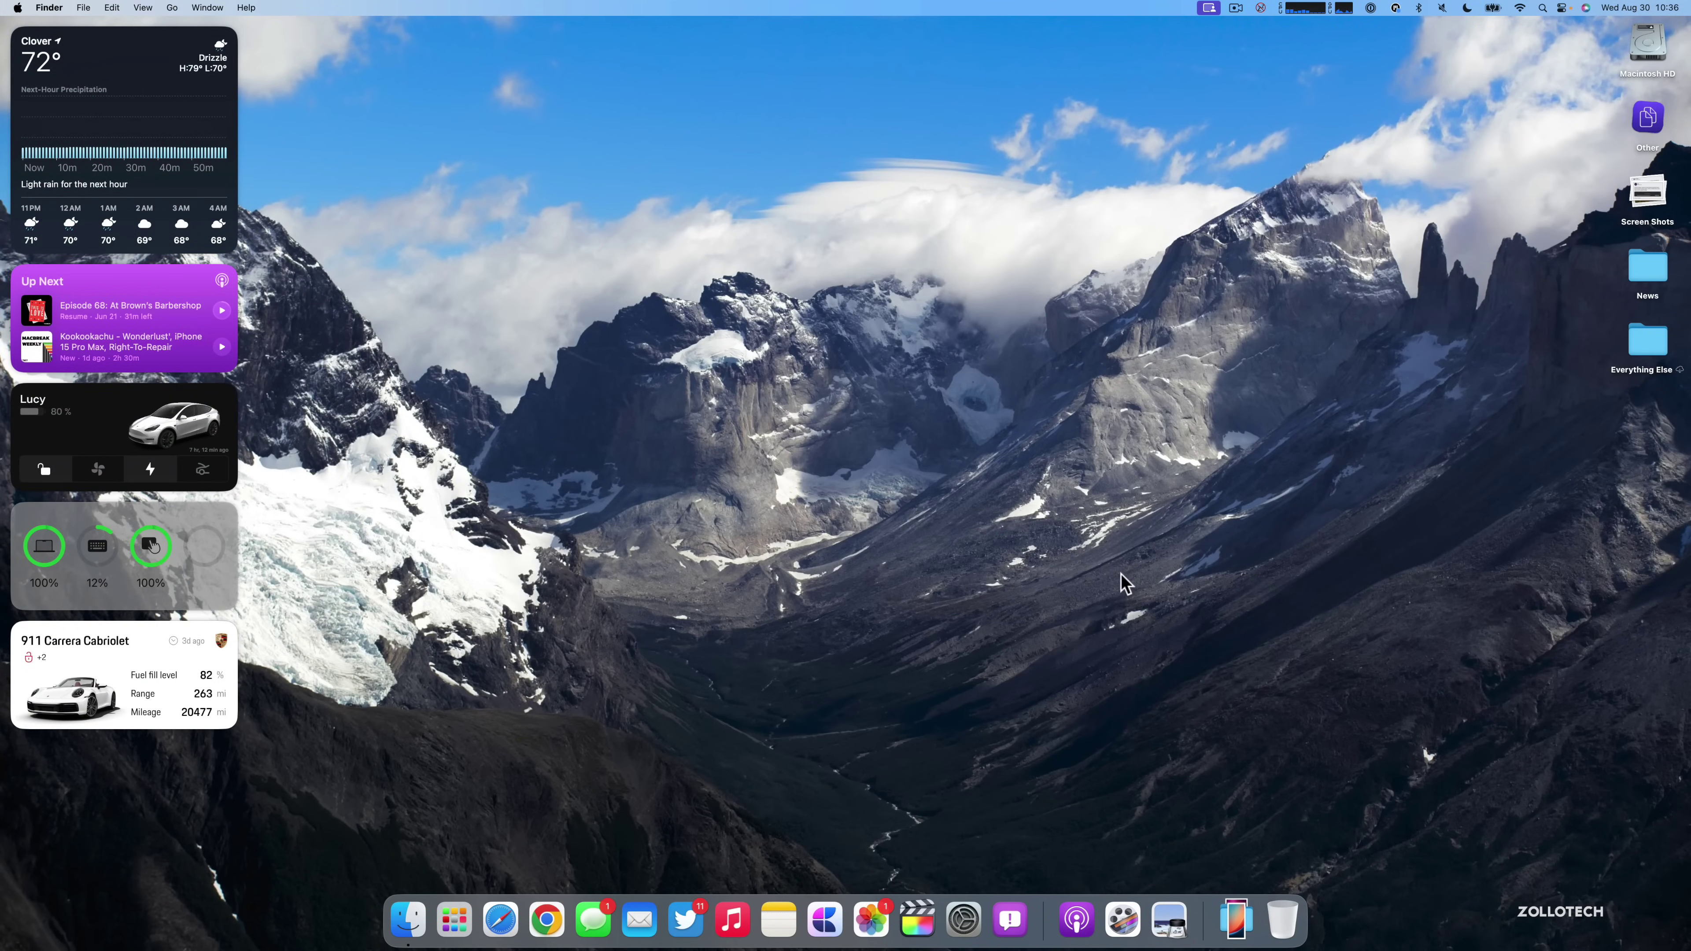
{"action": "left_click", "coordinate": [963, 910]}
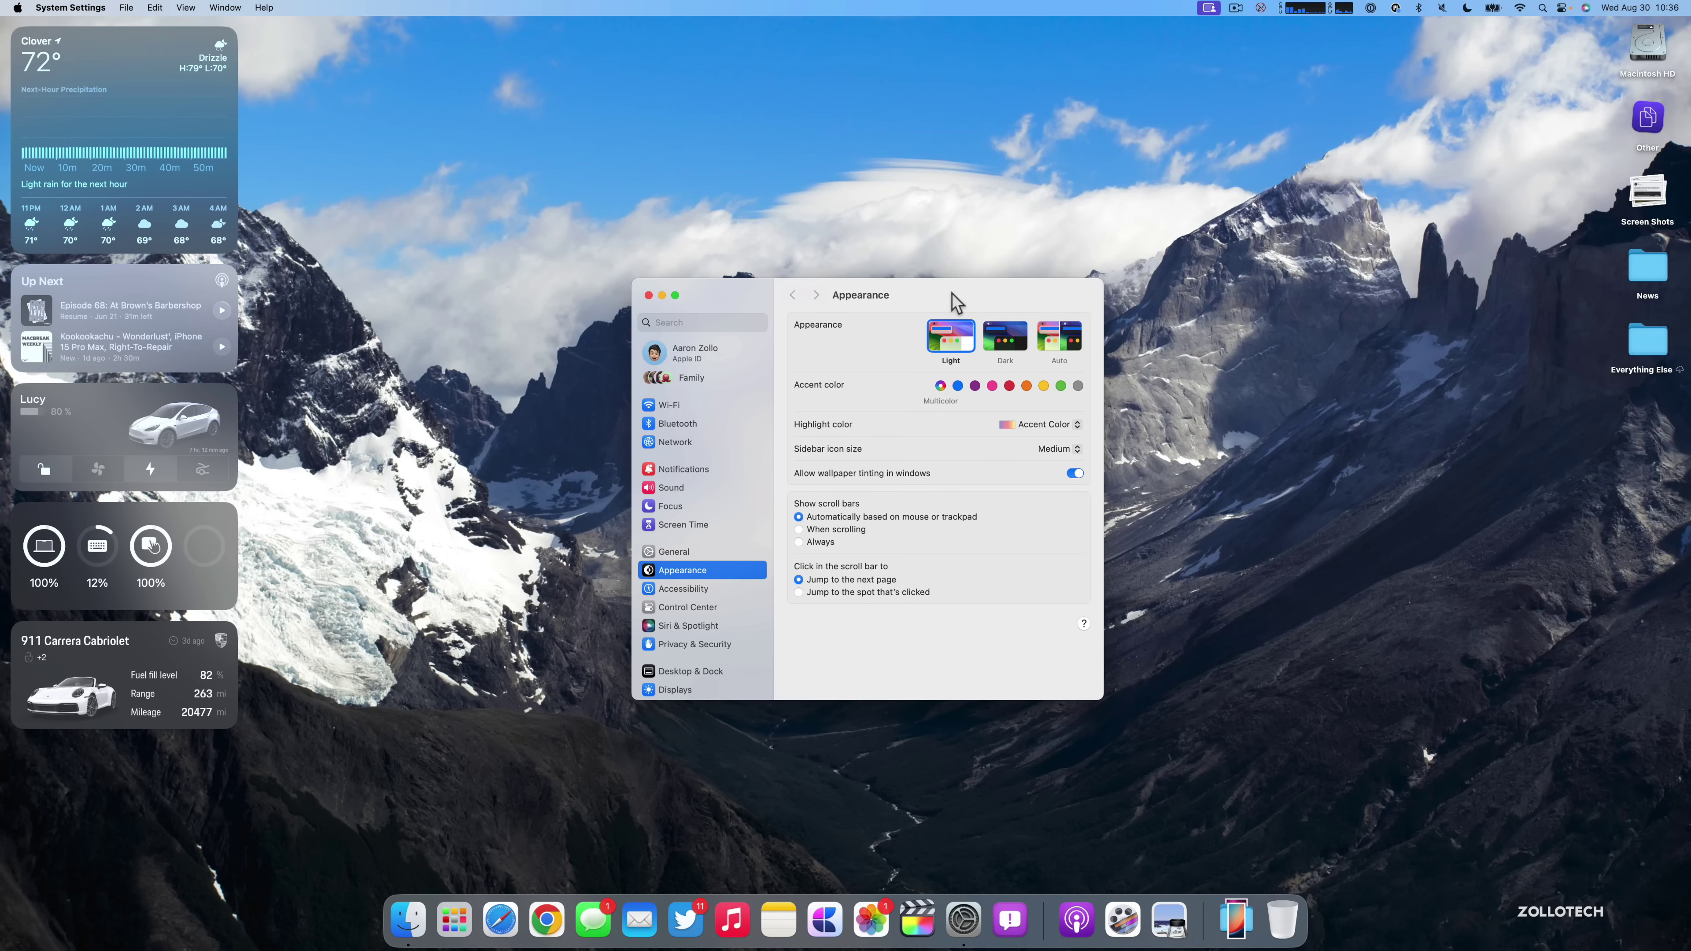
- Move the System Settings window up and left and switch to the Wallpaper pane
{"action": "left_click_drag", "start_coordinate": [953, 300], "coordinate": [900, 252]}
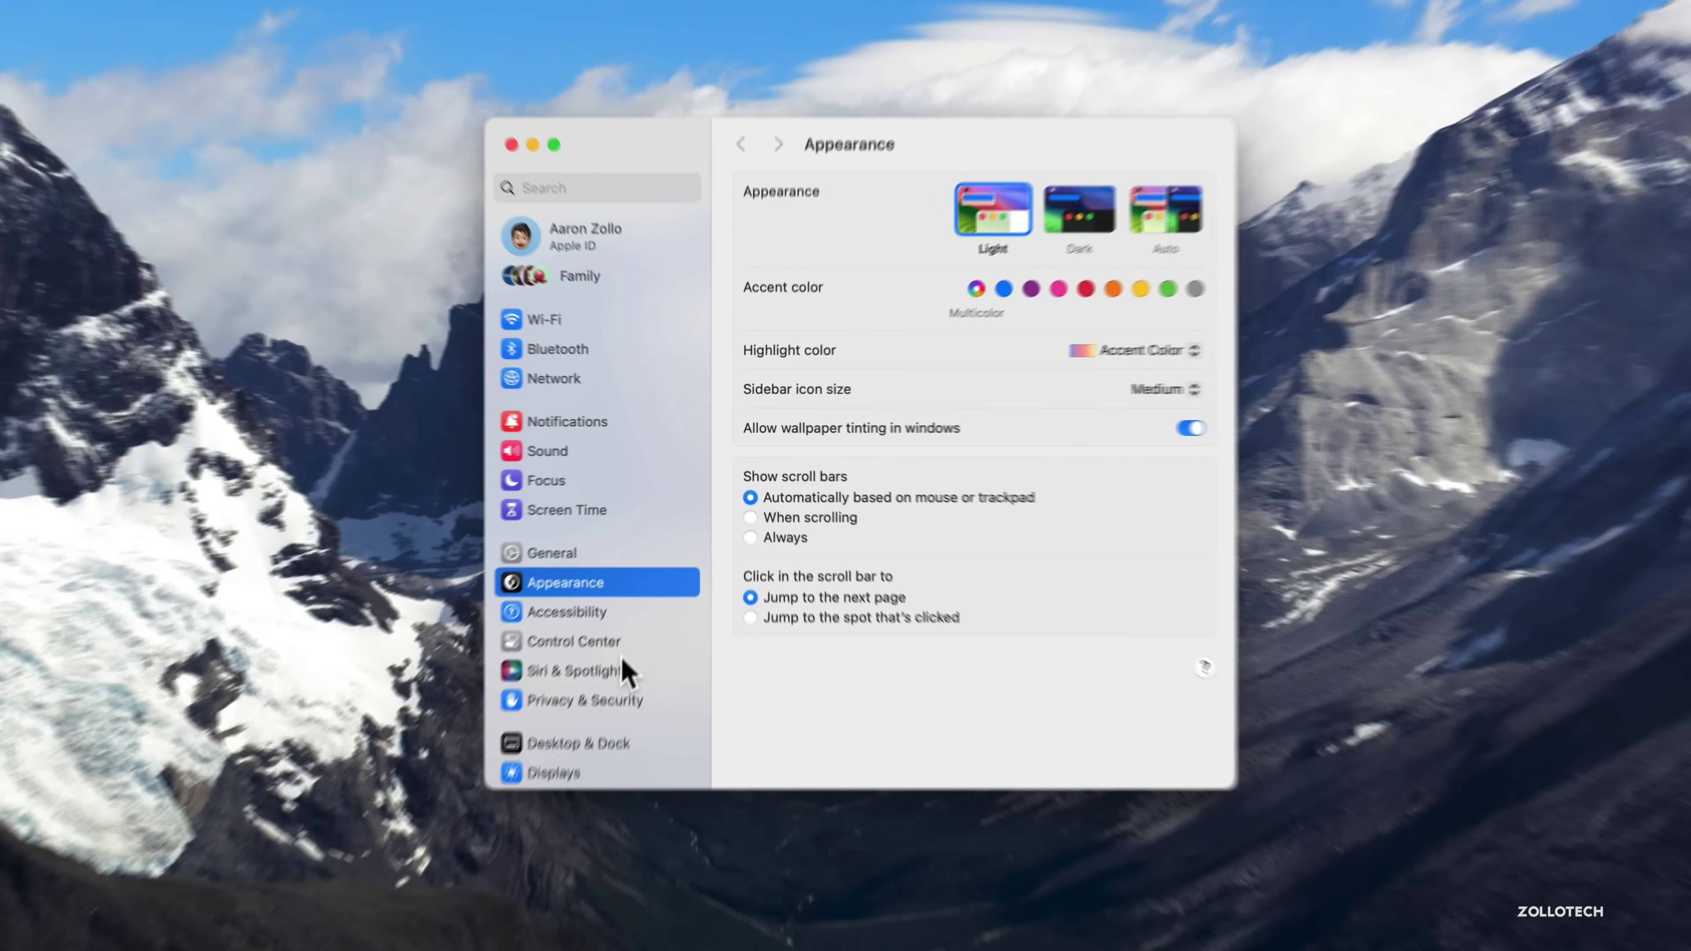
{"action": "scroll", "coordinate": [662, 573], "scroll_direction": "down", "scroll_amount": 5}
{"action": "left_click", "coordinate": [566, 583]}
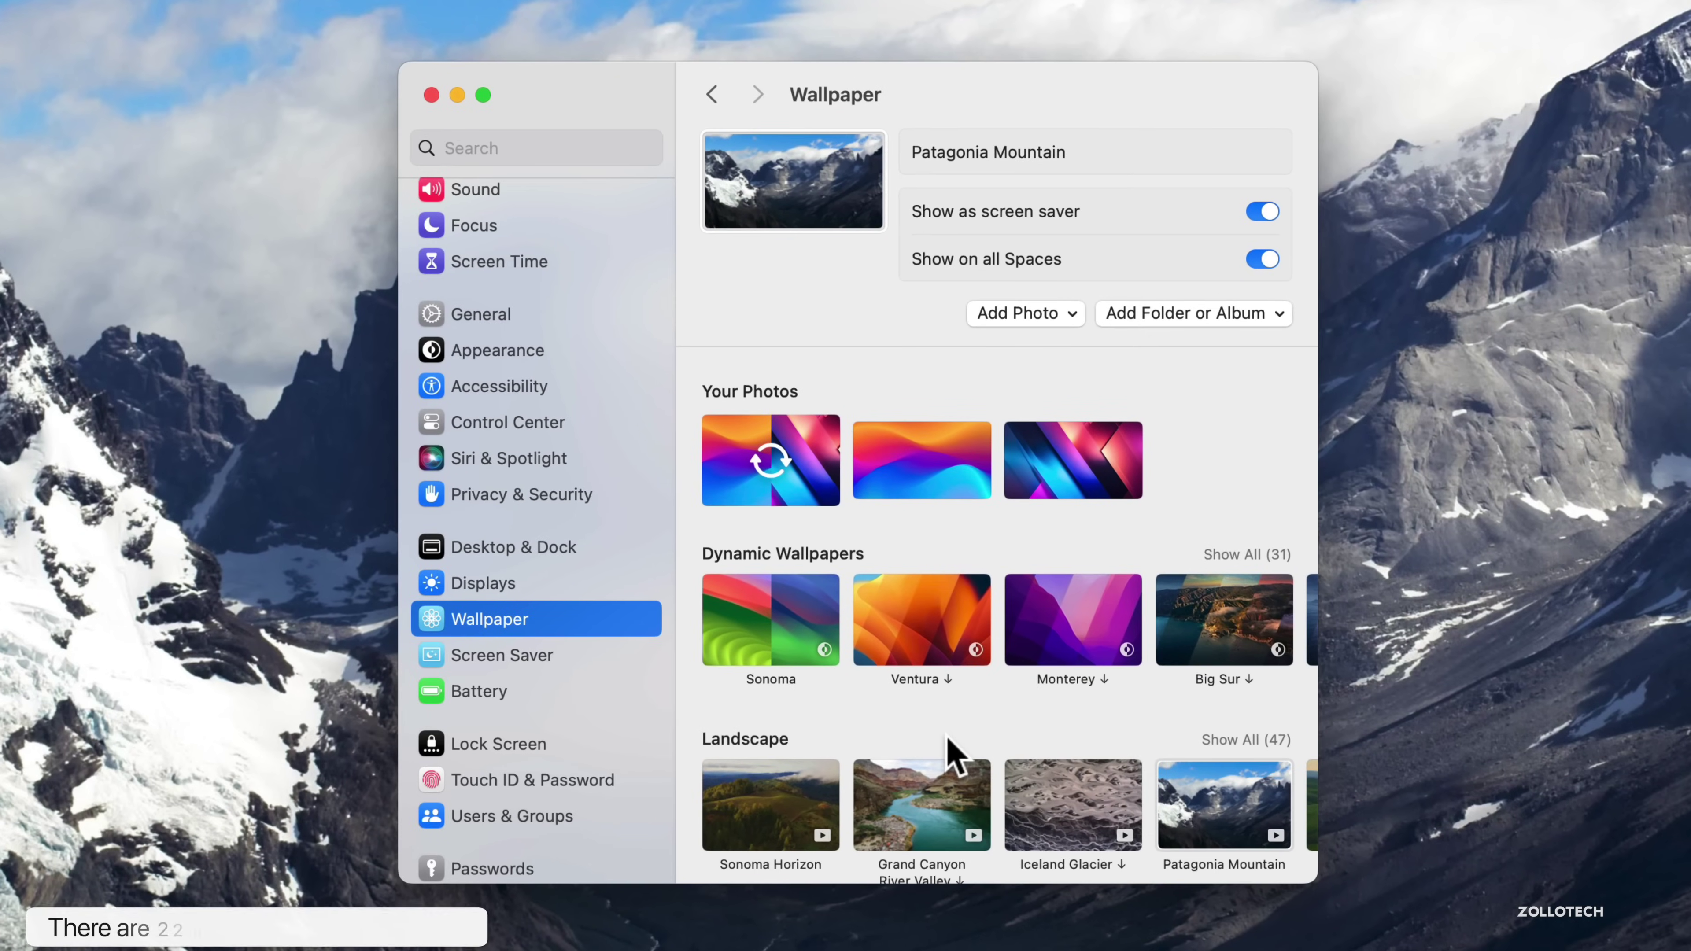
- Scroll down and browse the Dynamic Wallpapers row to its end
{"action": "scroll", "coordinate": [944, 686], "scroll_direction": "down", "scroll_amount": 3}
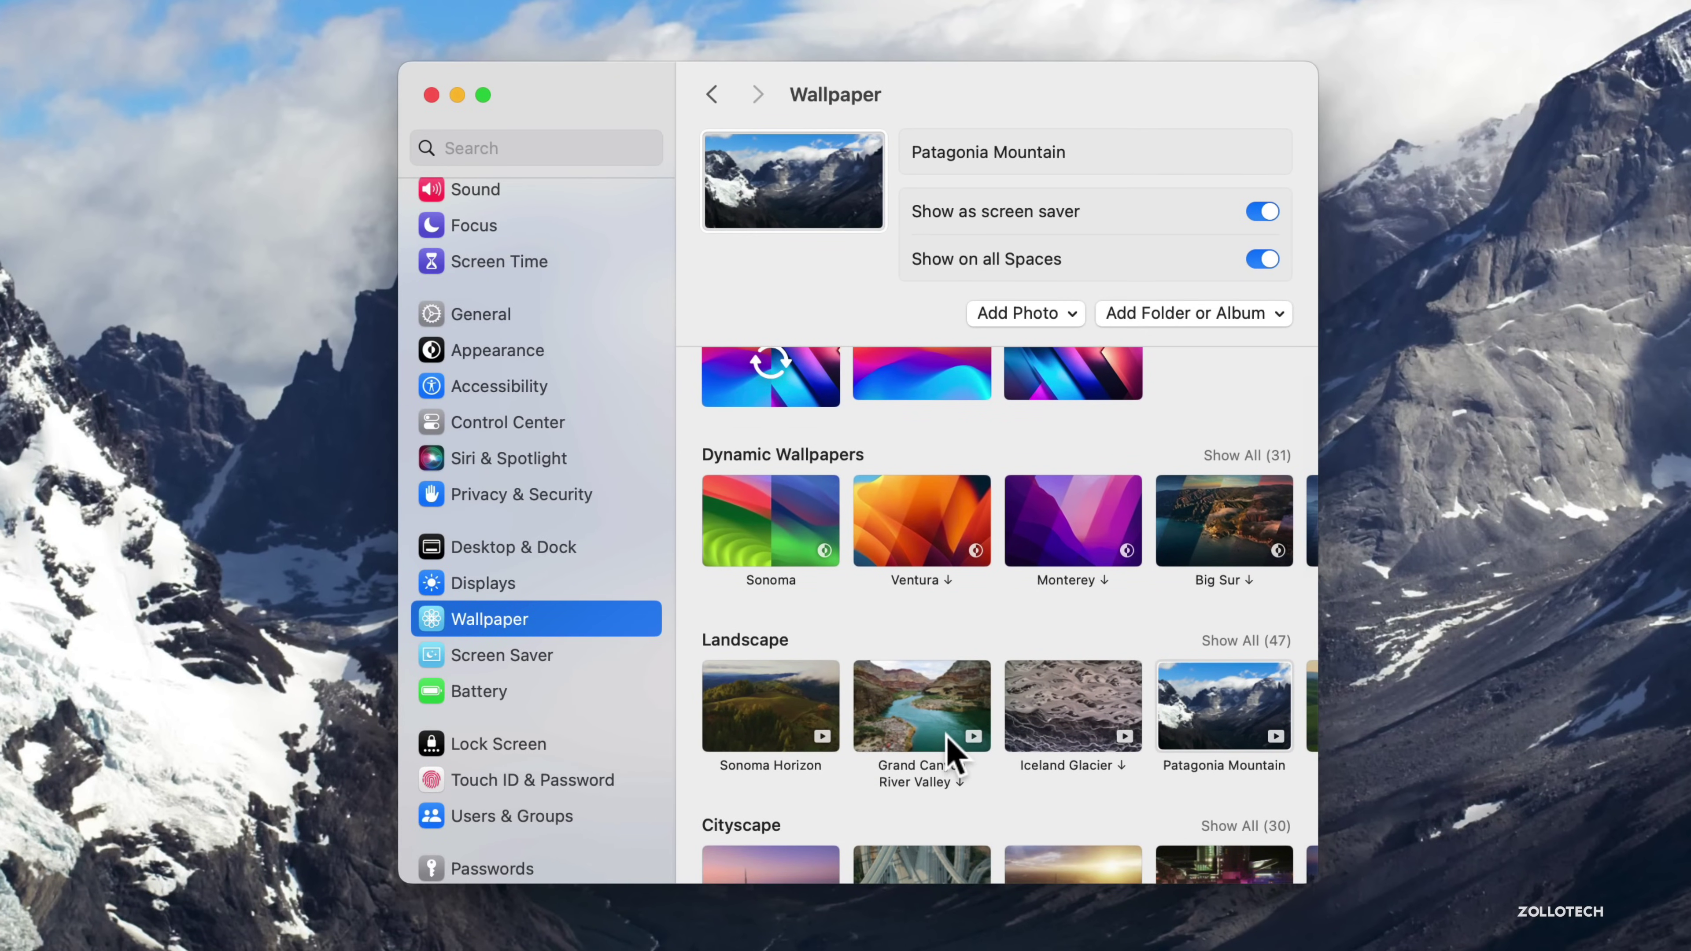
{"action": "scroll", "coordinate": [953, 751], "scroll_direction": "down", "scroll_amount": 3}
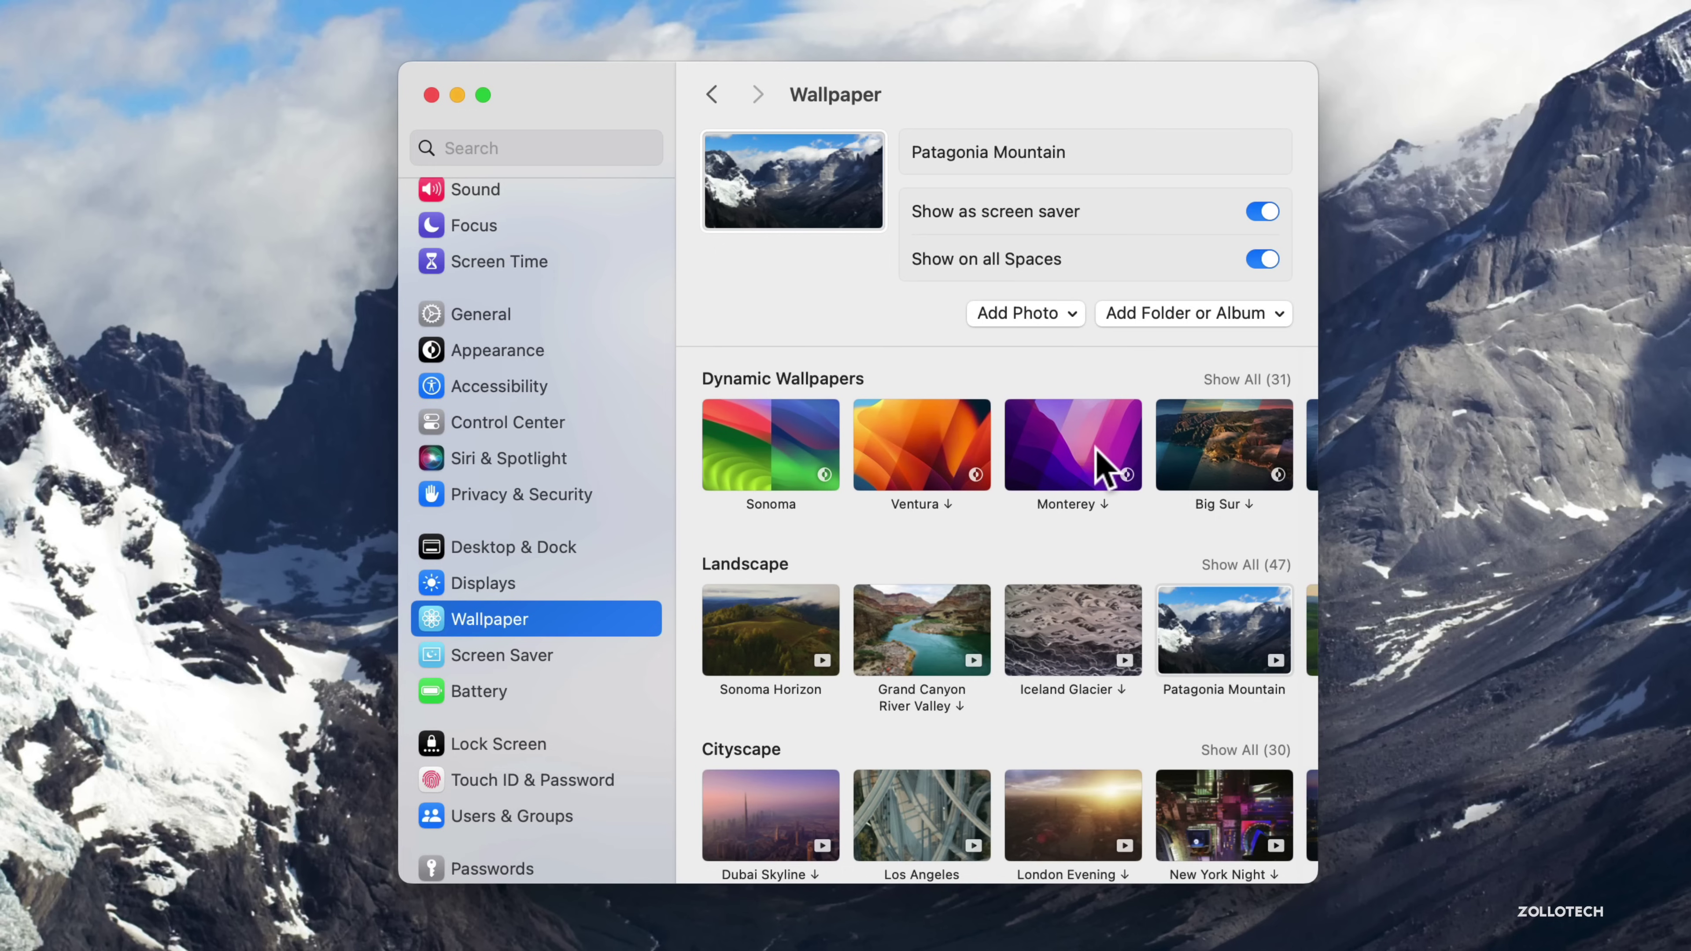
{"action": "scroll", "coordinate": [1099, 463], "scroll_direction": "right", "scroll_amount": 3}
{"action": "scroll", "coordinate": [1105, 467], "scroll_direction": "right", "scroll_amount": 10}
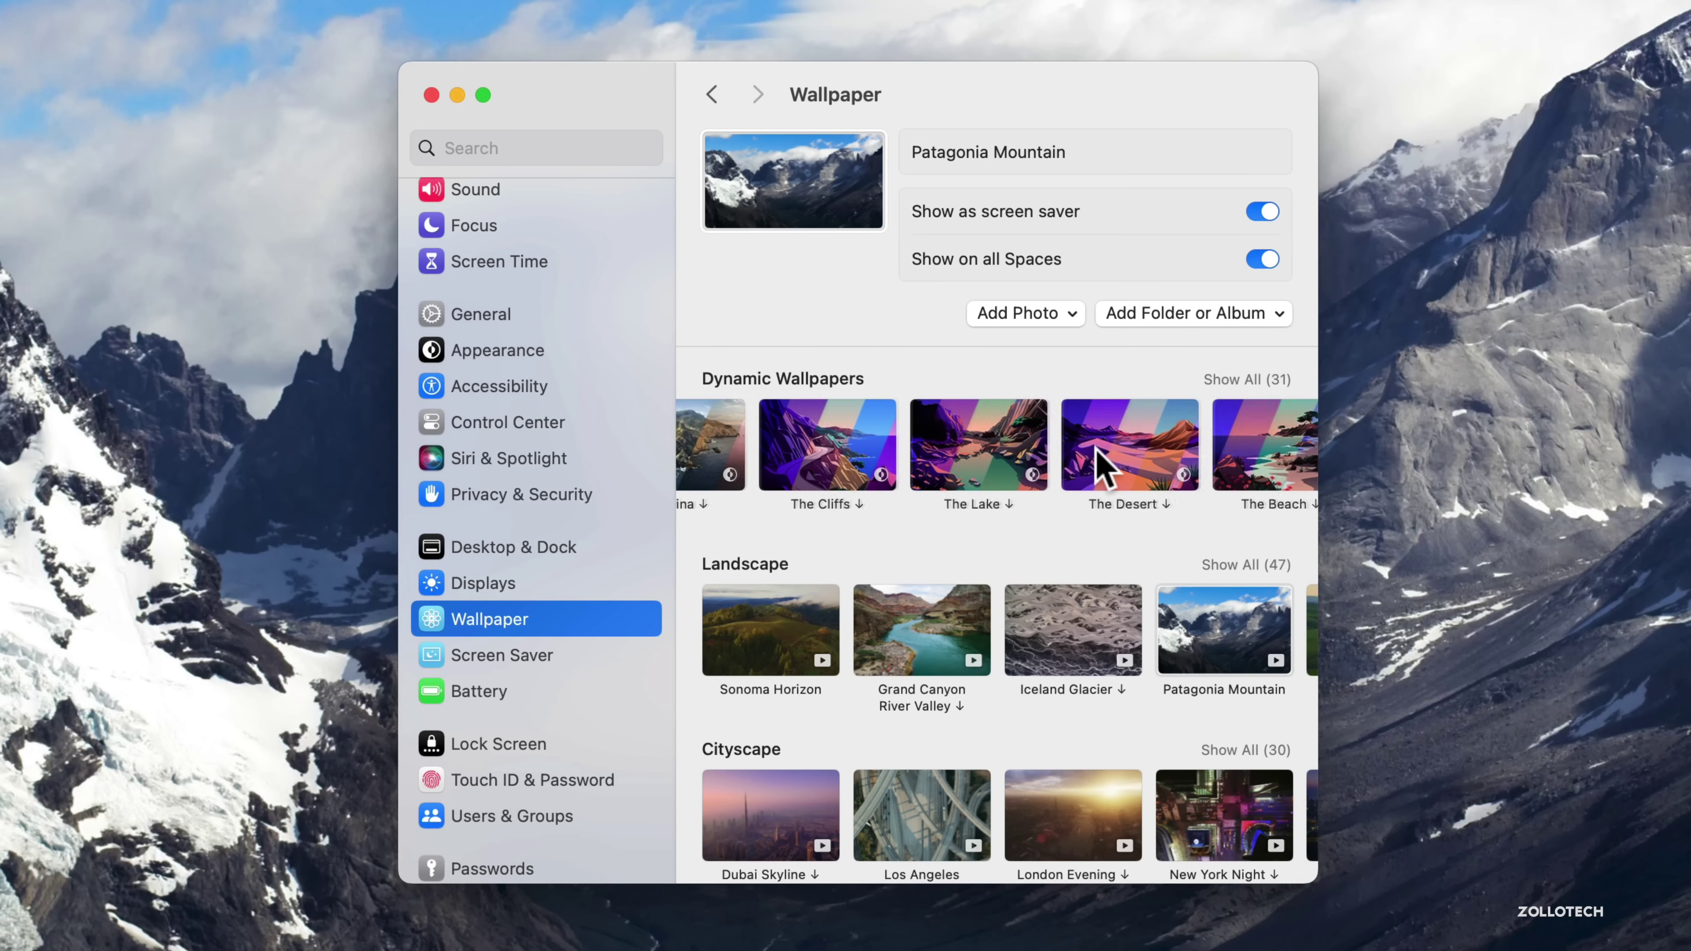
{"action": "scroll", "coordinate": [1105, 466], "scroll_direction": "right", "scroll_amount": 10}
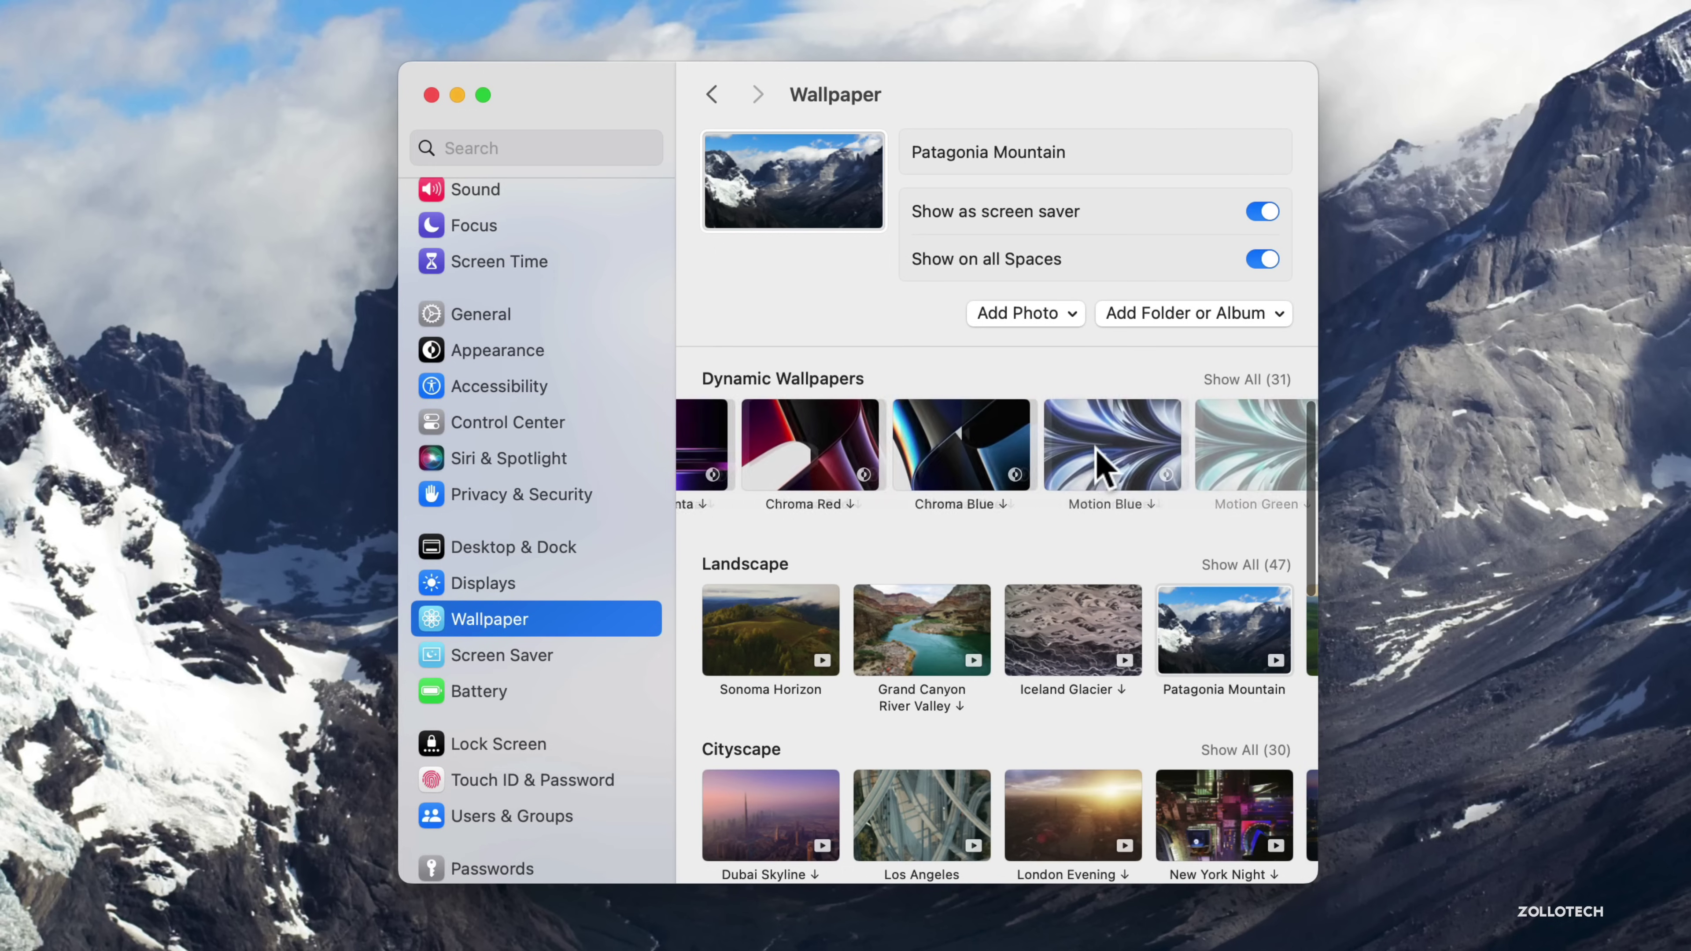
{"action": "scroll", "coordinate": [1106, 467], "scroll_direction": "right", "scroll_amount": 6}
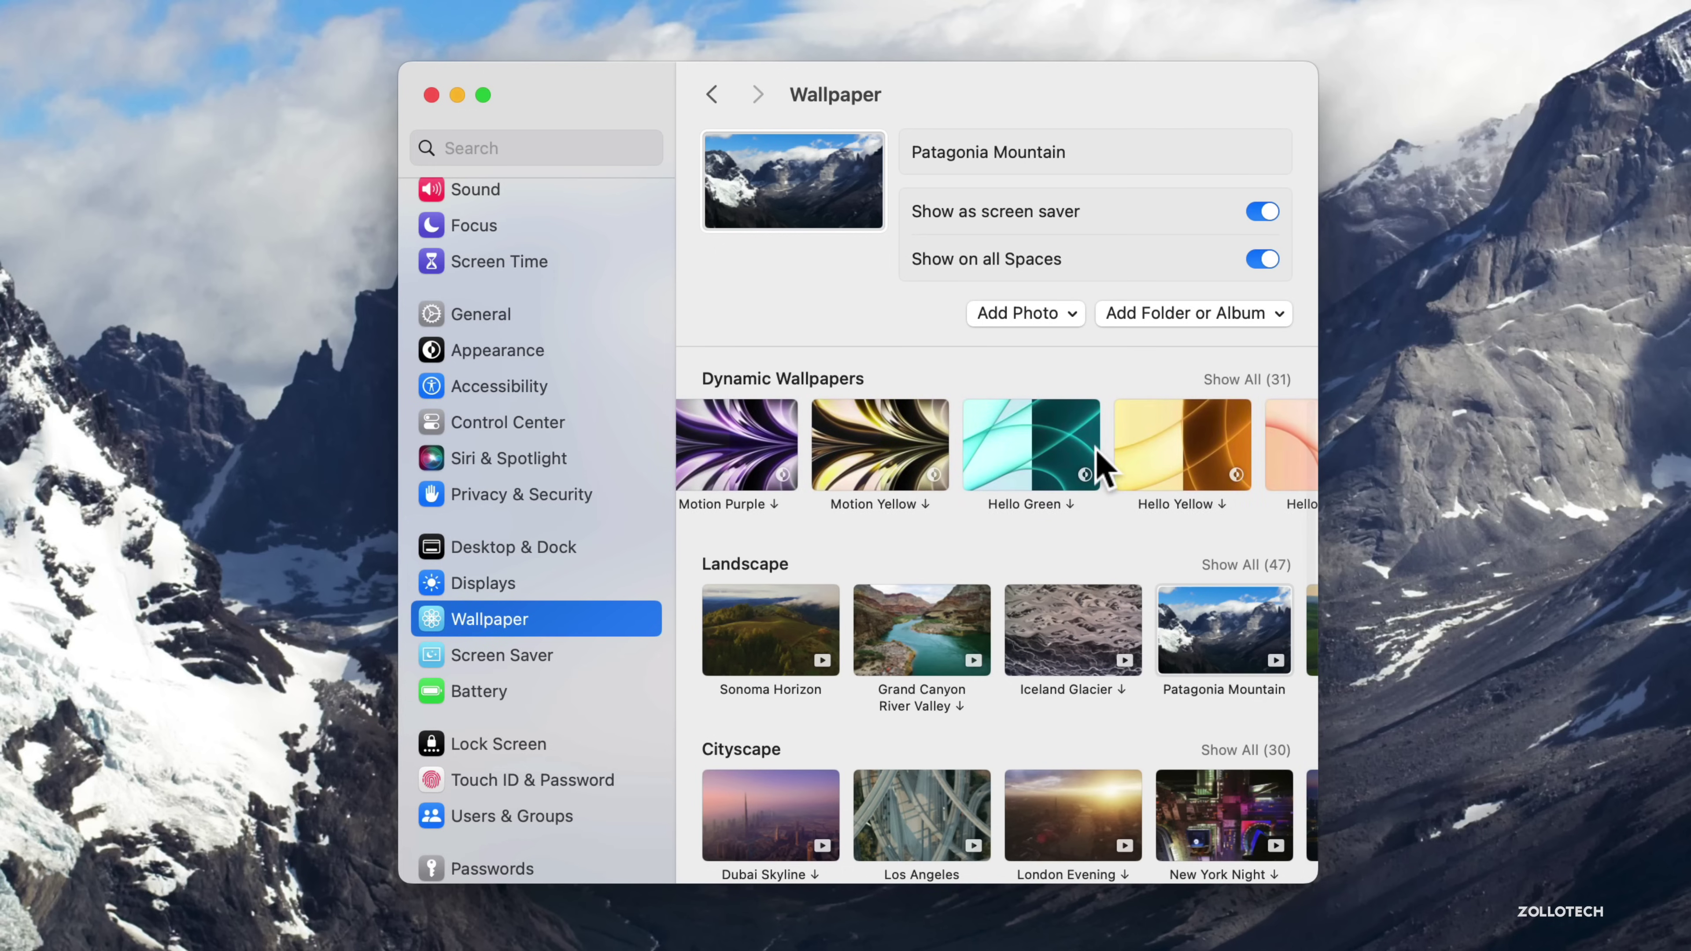
{"action": "scroll", "coordinate": [1105, 467], "scroll_direction": "right", "scroll_amount": 12}
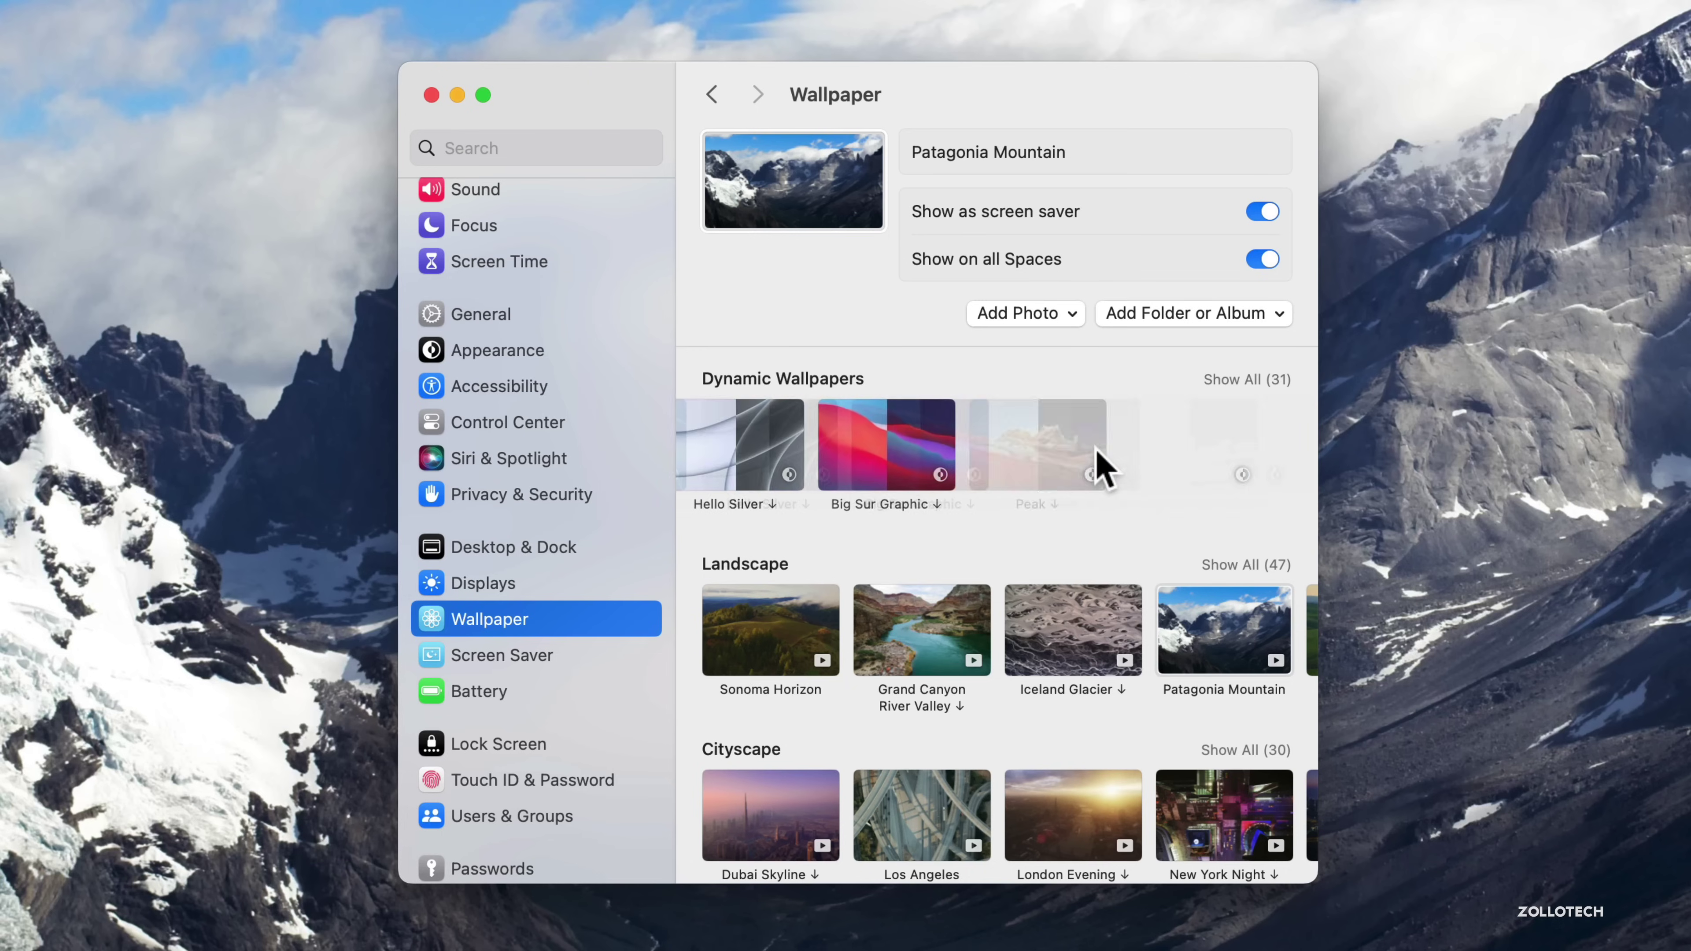
{"action": "scroll", "coordinate": [1098, 467], "scroll_direction": "right", "scroll_amount": 2}
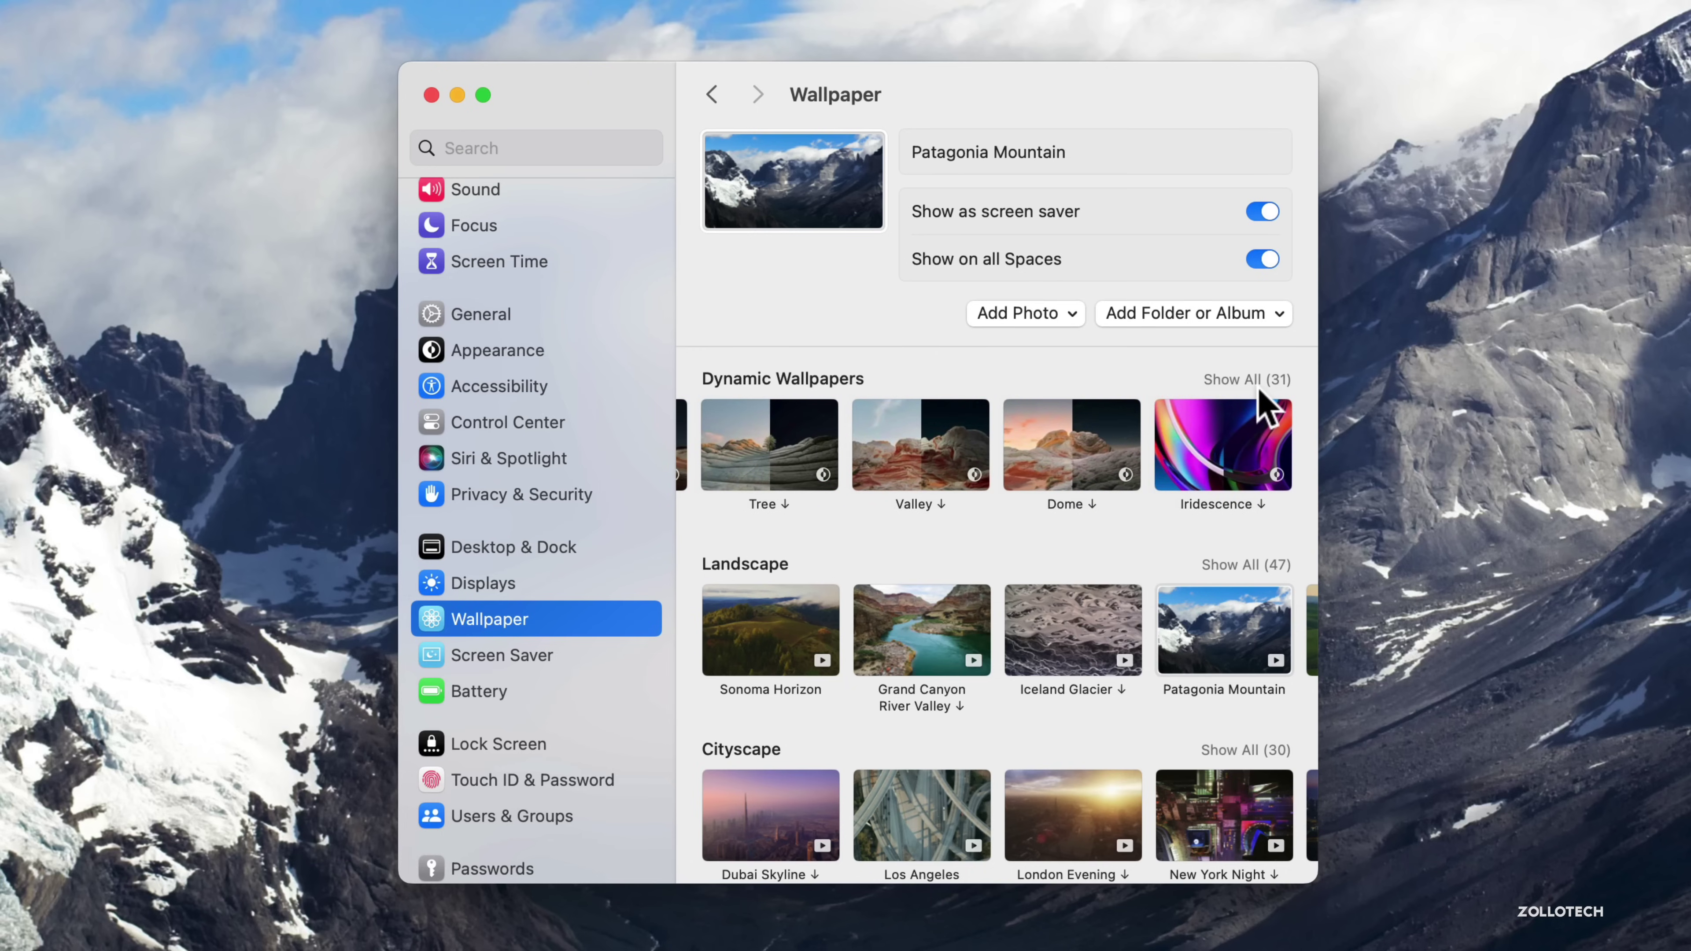
- Try Sonoma Horizon as the wallpaper, then switch back to Patagonia Mountain
{"action": "left_click", "coordinate": [785, 663]}
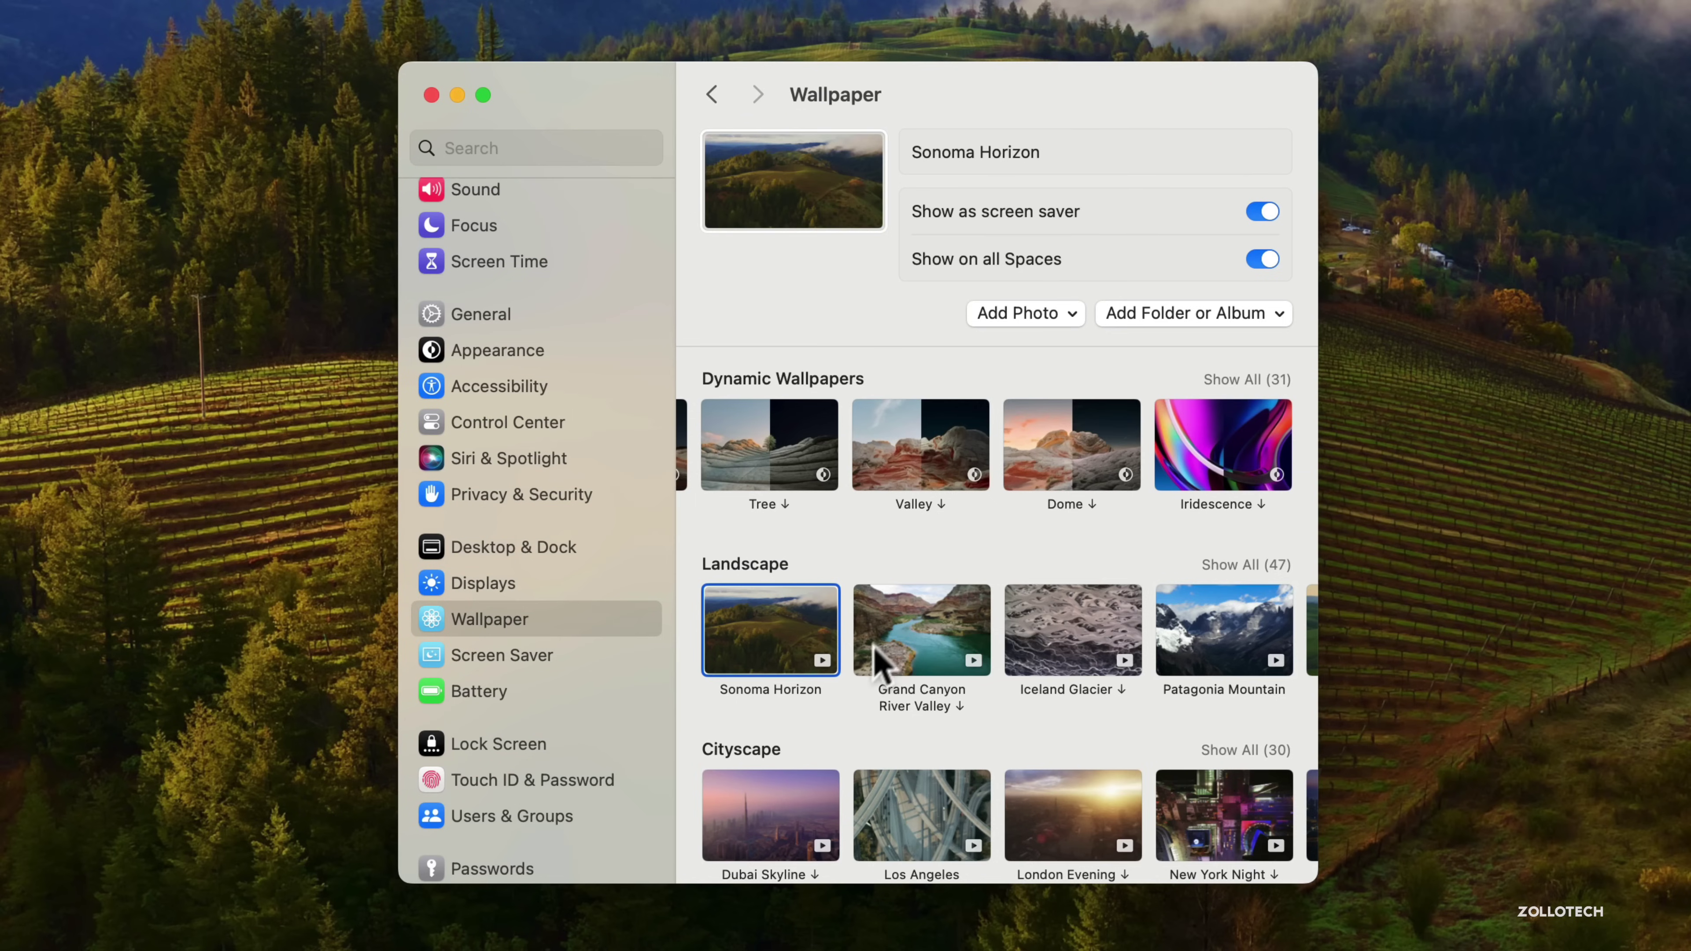
{"action": "scroll", "coordinate": [1101, 627], "scroll_direction": "right", "scroll_amount": 4}
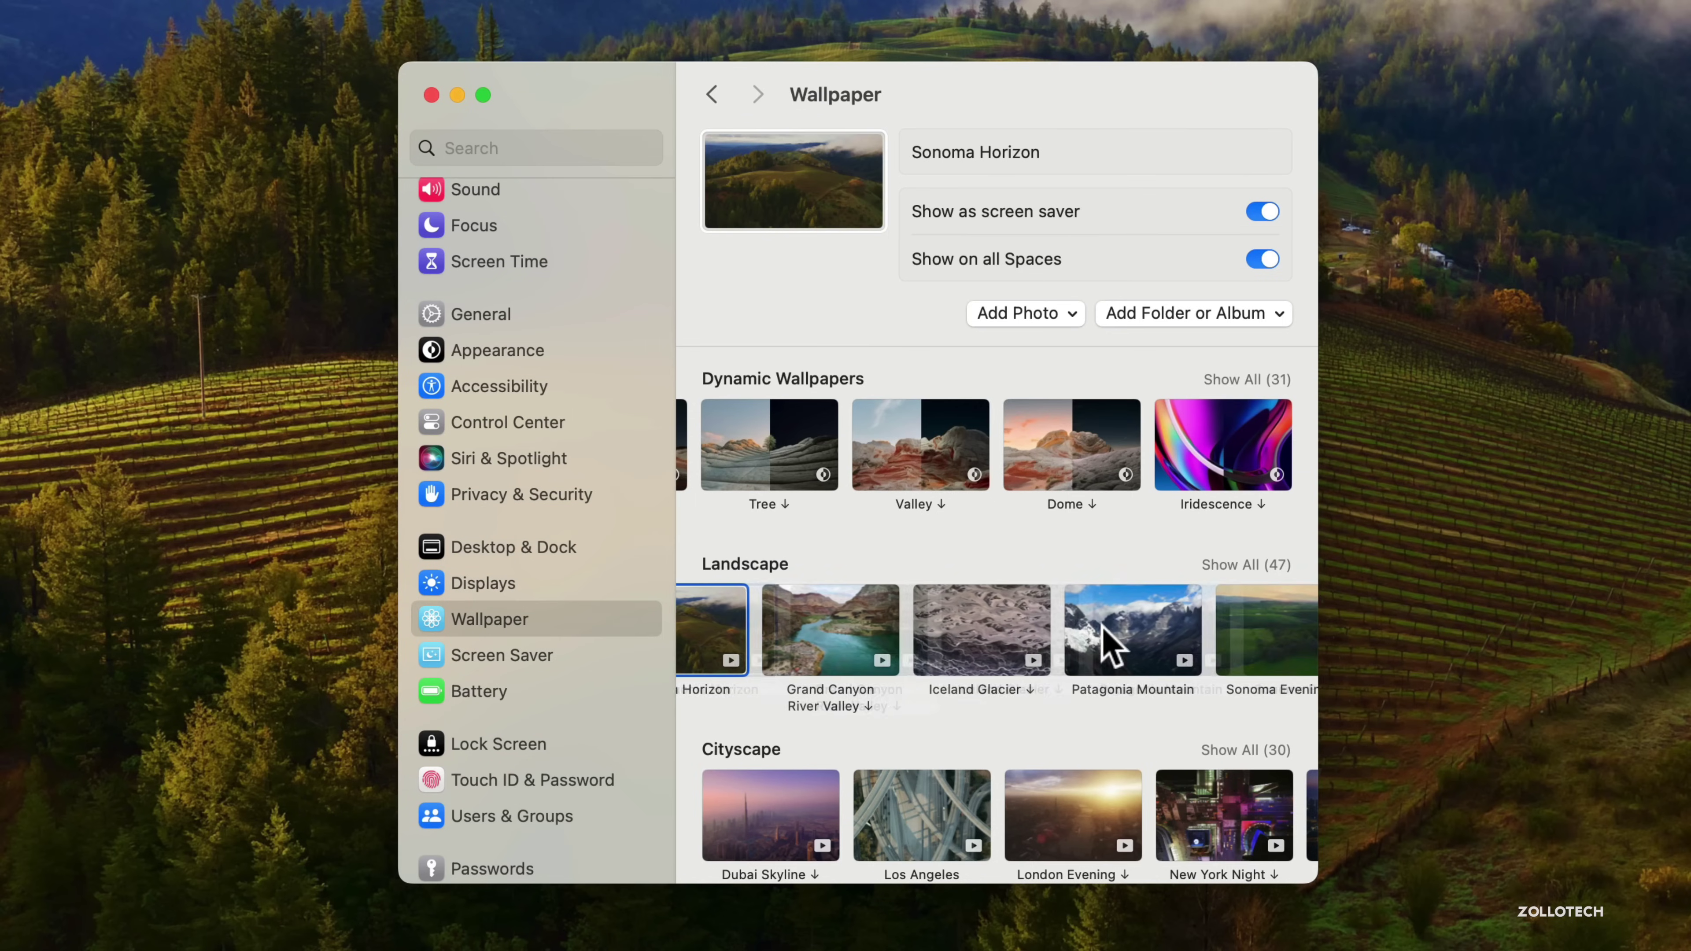
{"action": "left_click", "coordinate": [963, 654]}
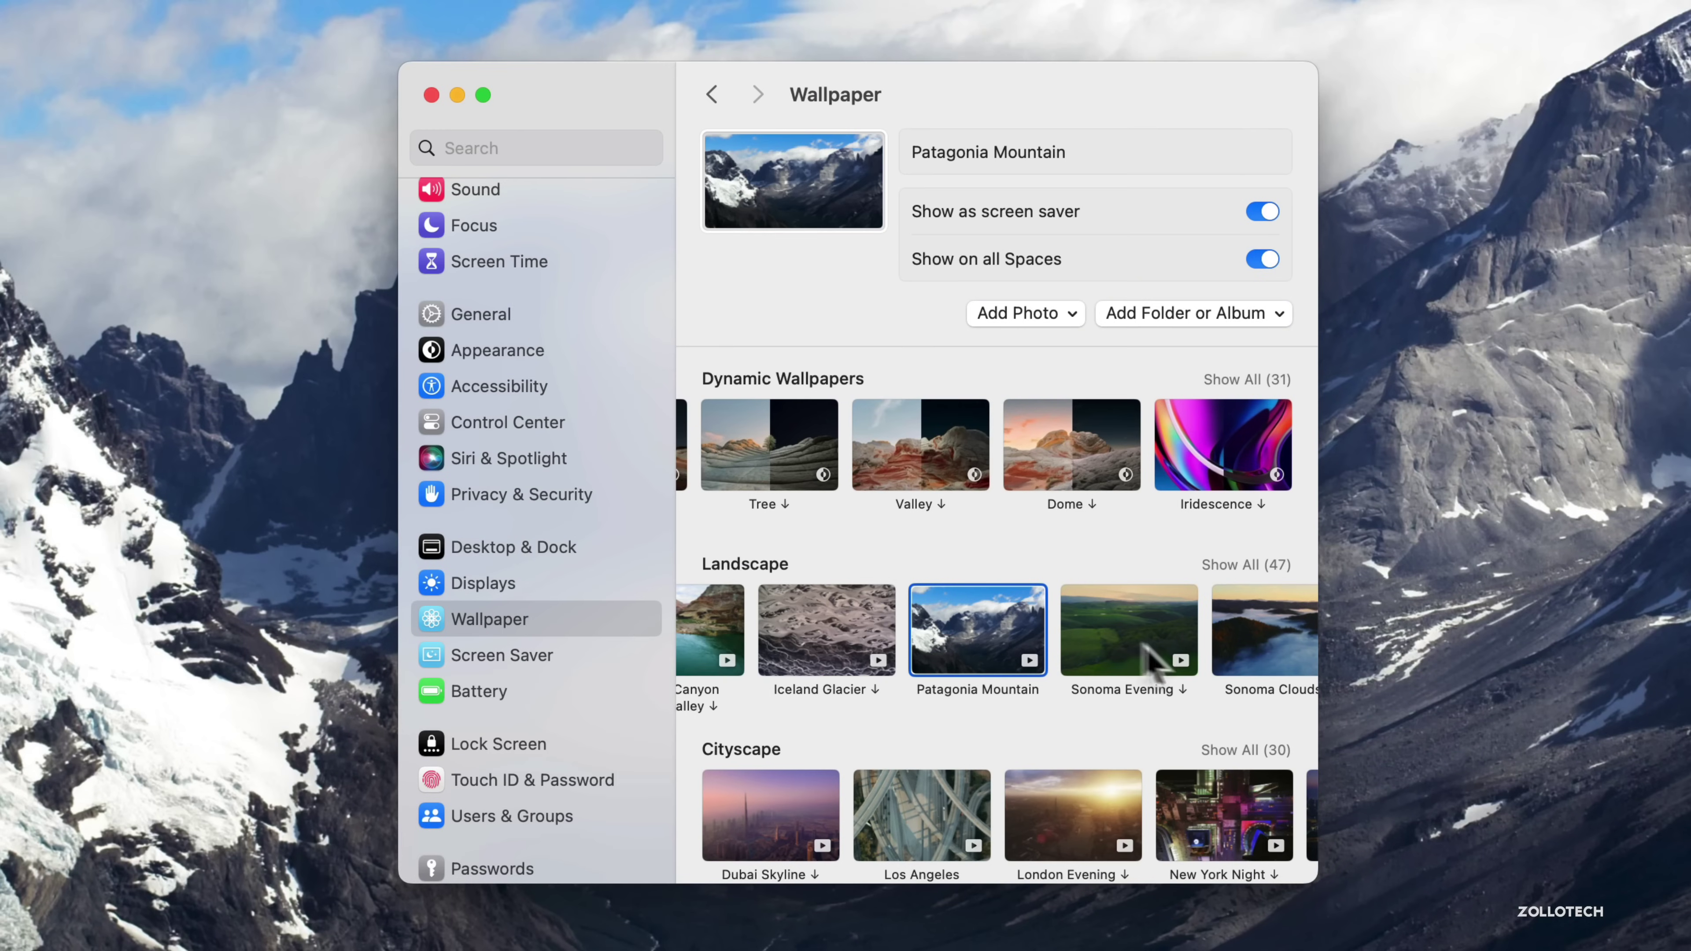
- Expand all 47 Landscape aerials, scroll through the grid, and minimize System Settings
{"action": "scroll", "coordinate": [1159, 667], "scroll_direction": "right", "scroll_amount": 5}
{"action": "scroll", "coordinate": [1155, 660], "scroll_direction": "right", "scroll_amount": 5}
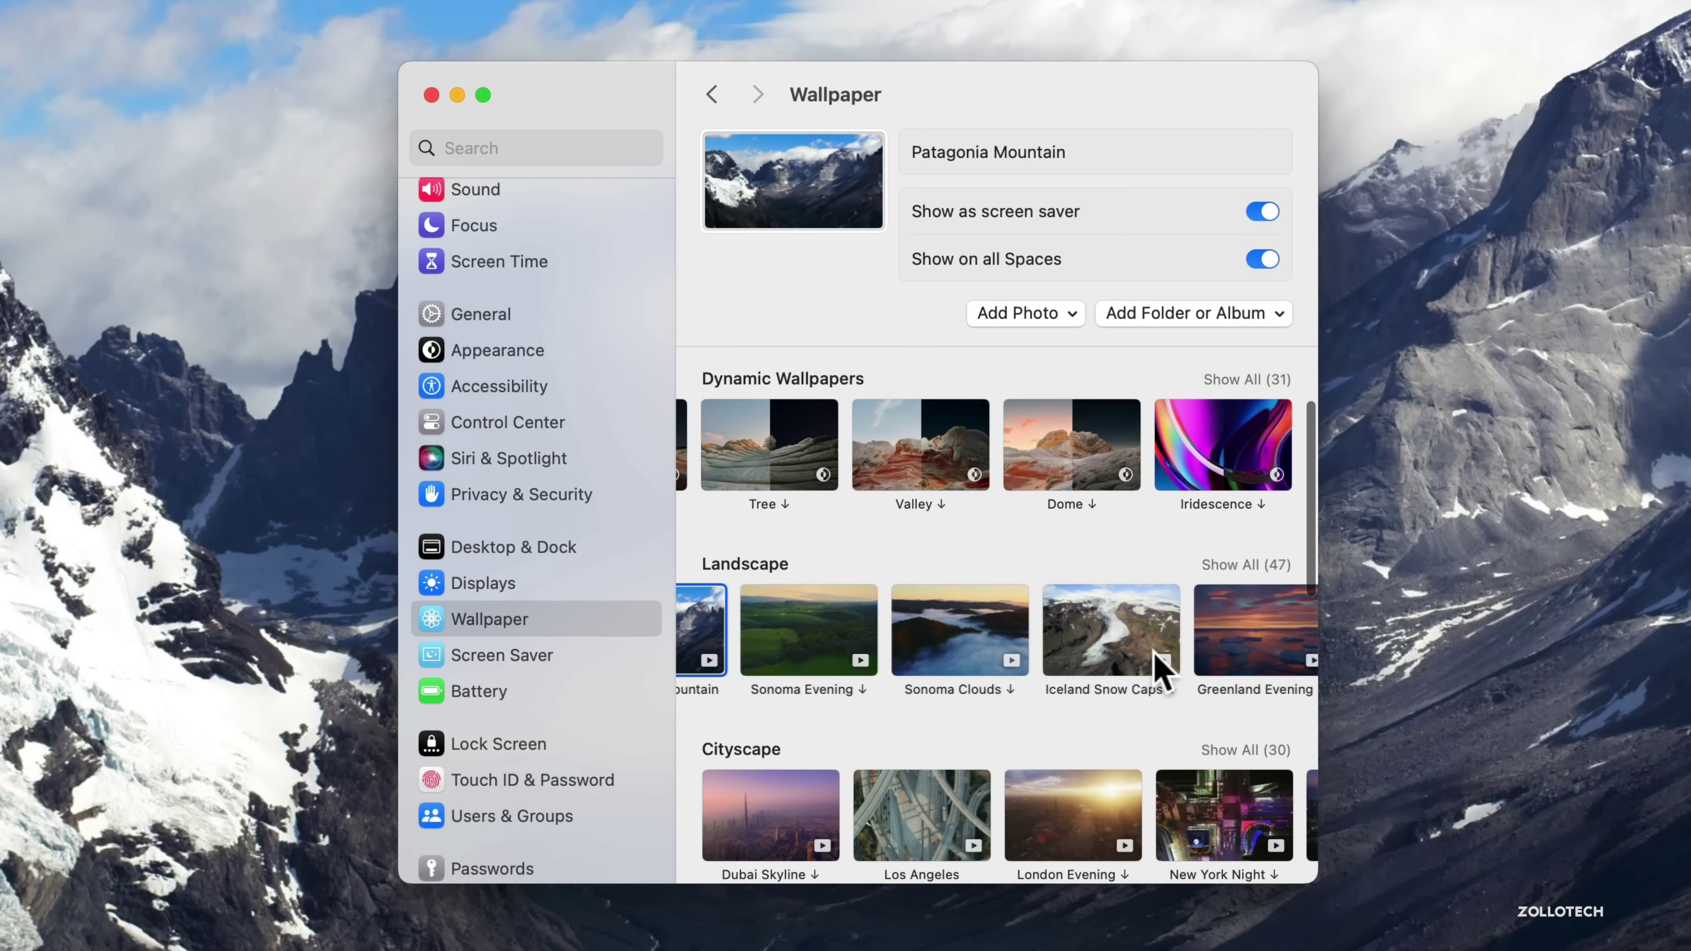
{"action": "left_click", "coordinate": [1233, 568]}
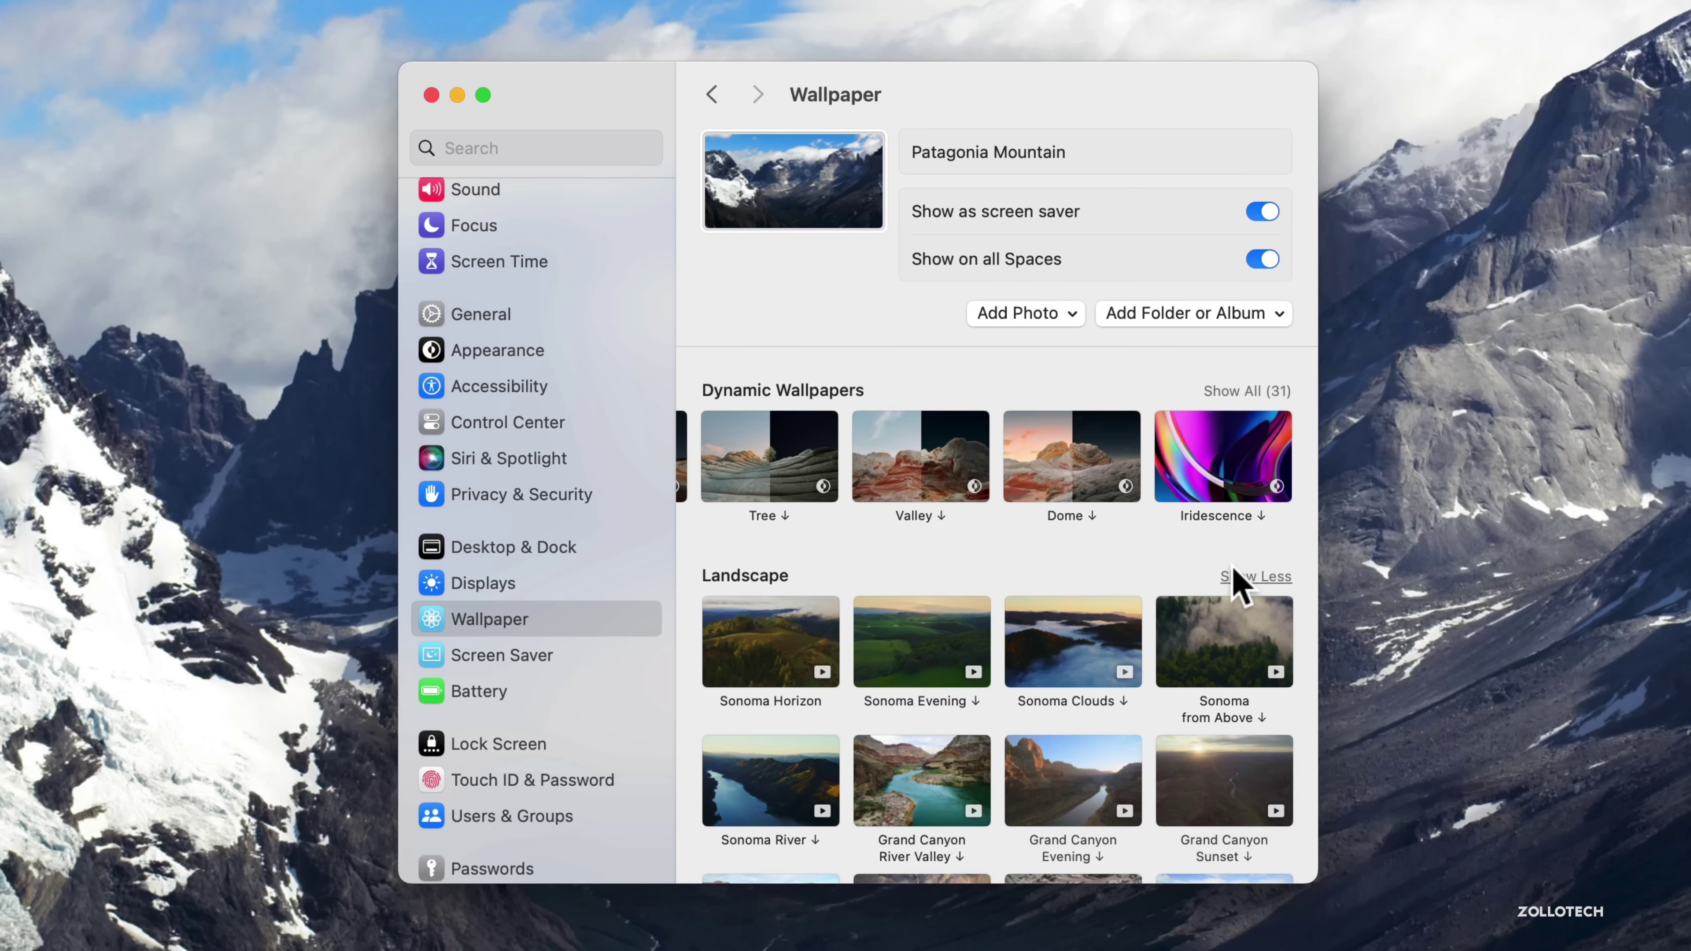
{"action": "scroll", "coordinate": [1210, 693], "scroll_direction": "down", "scroll_amount": 5}
{"action": "scroll", "coordinate": [1209, 681], "scroll_direction": "down", "scroll_amount": 5}
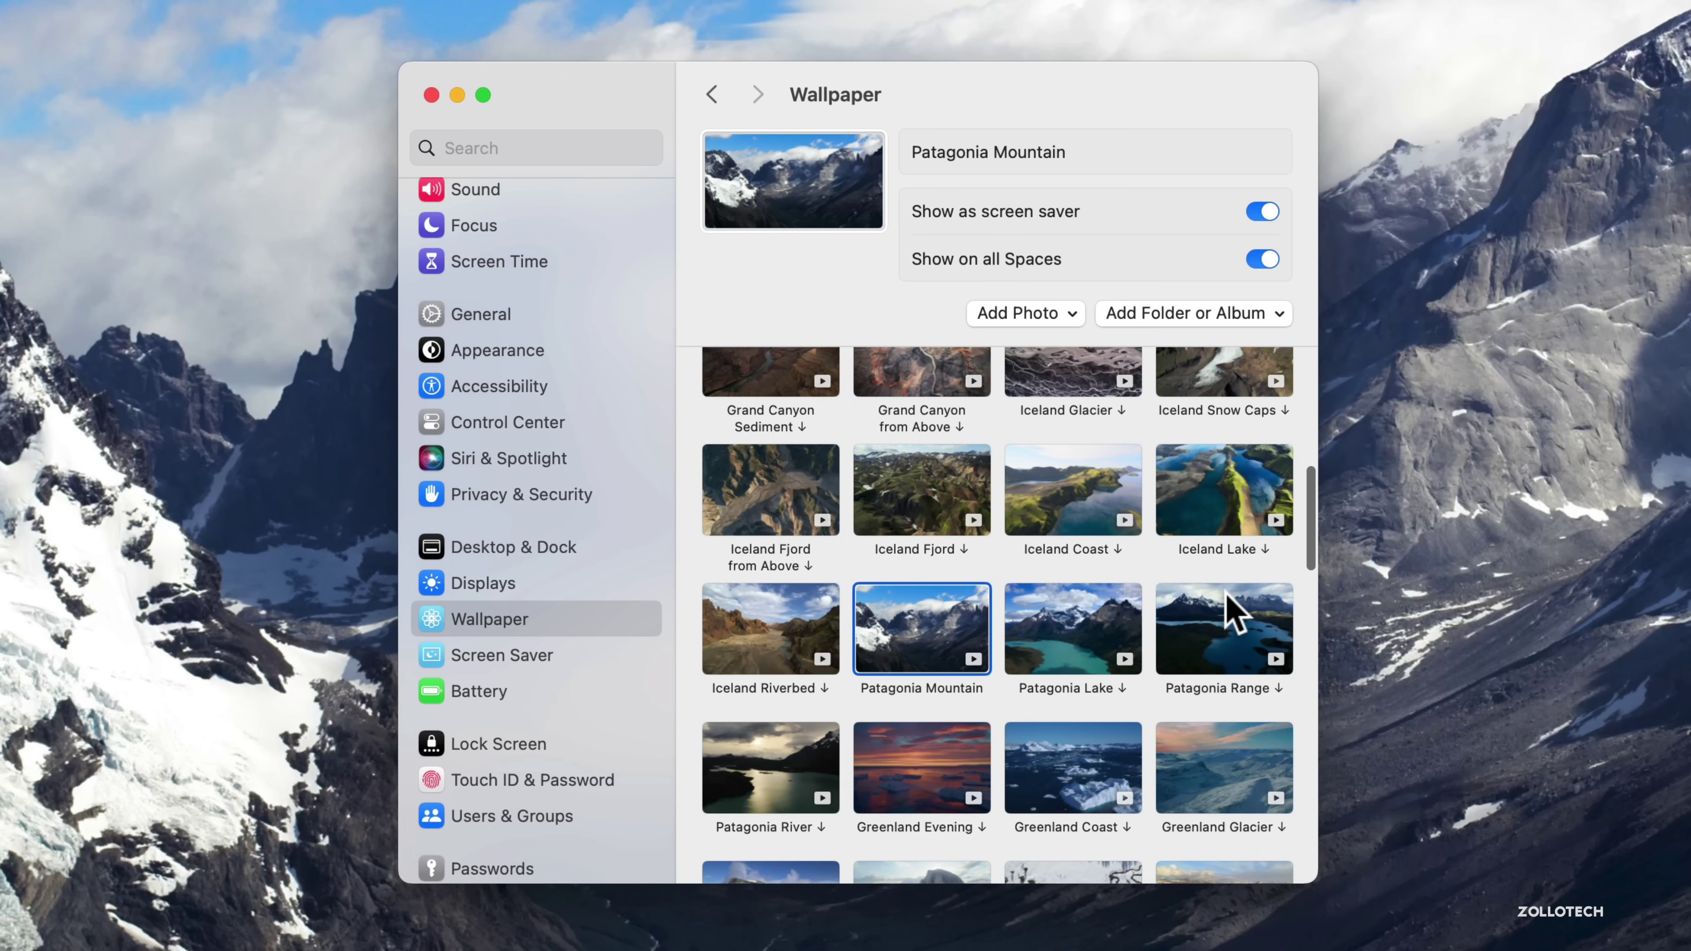
{"action": "scroll", "coordinate": [1230, 603], "scroll_direction": "down", "scroll_amount": 5}
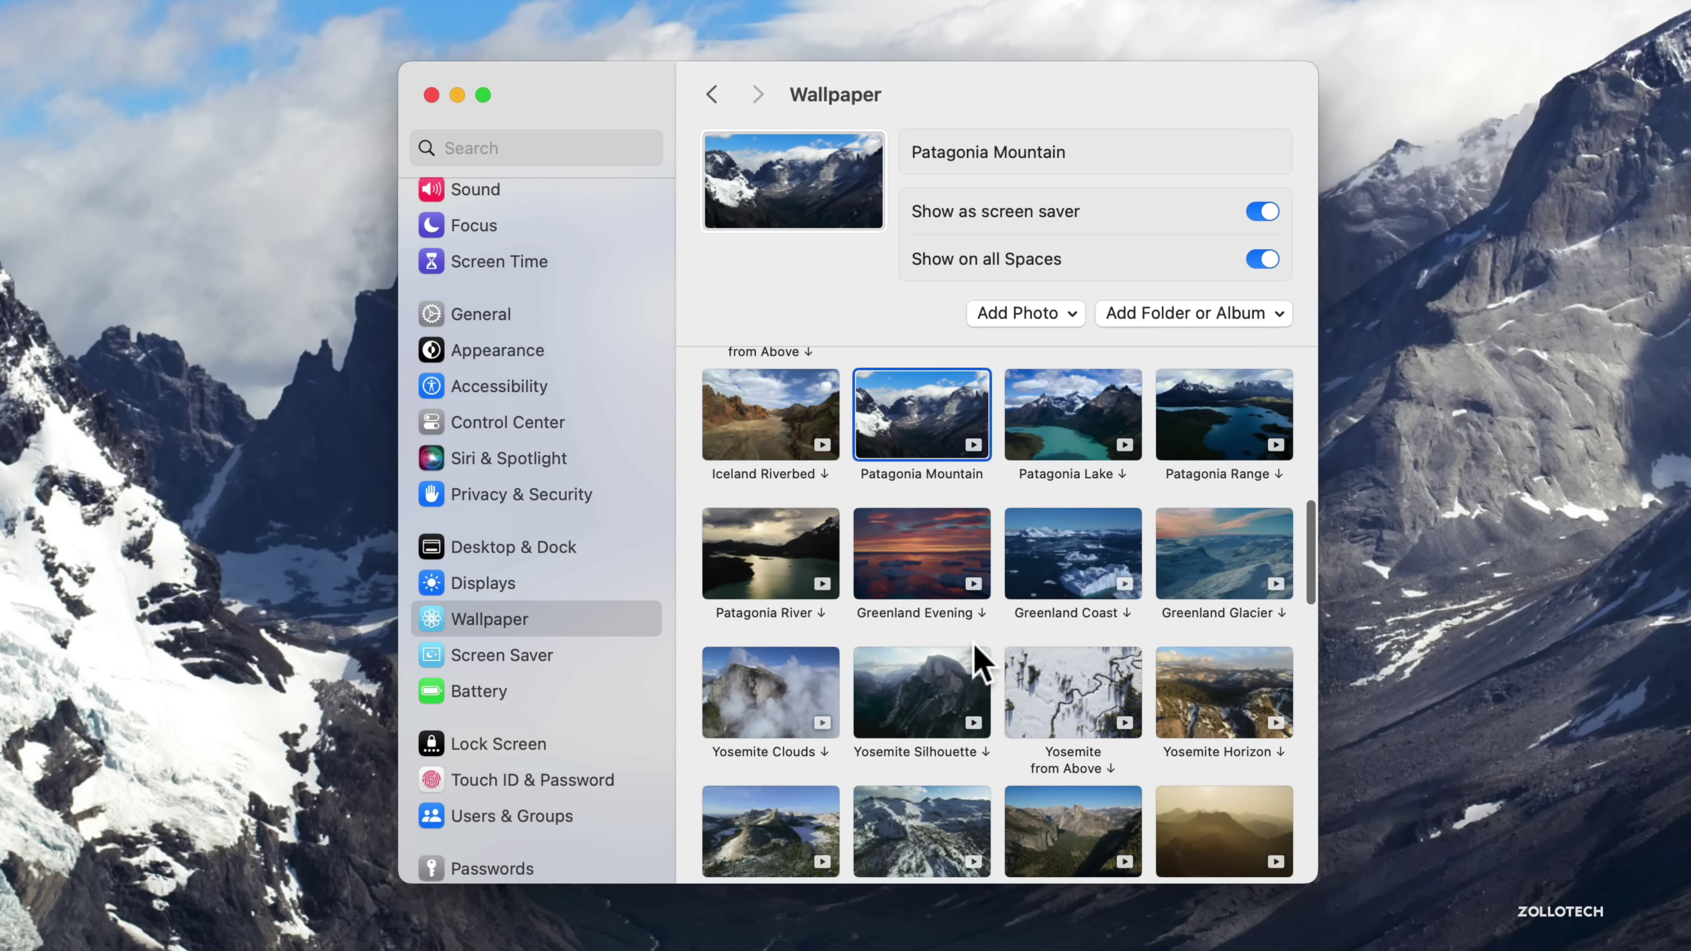
{"action": "scroll", "coordinate": [974, 645], "scroll_direction": "down", "scroll_amount": 3}
{"action": "scroll", "coordinate": [975, 645], "scroll_direction": "down", "scroll_amount": 4}
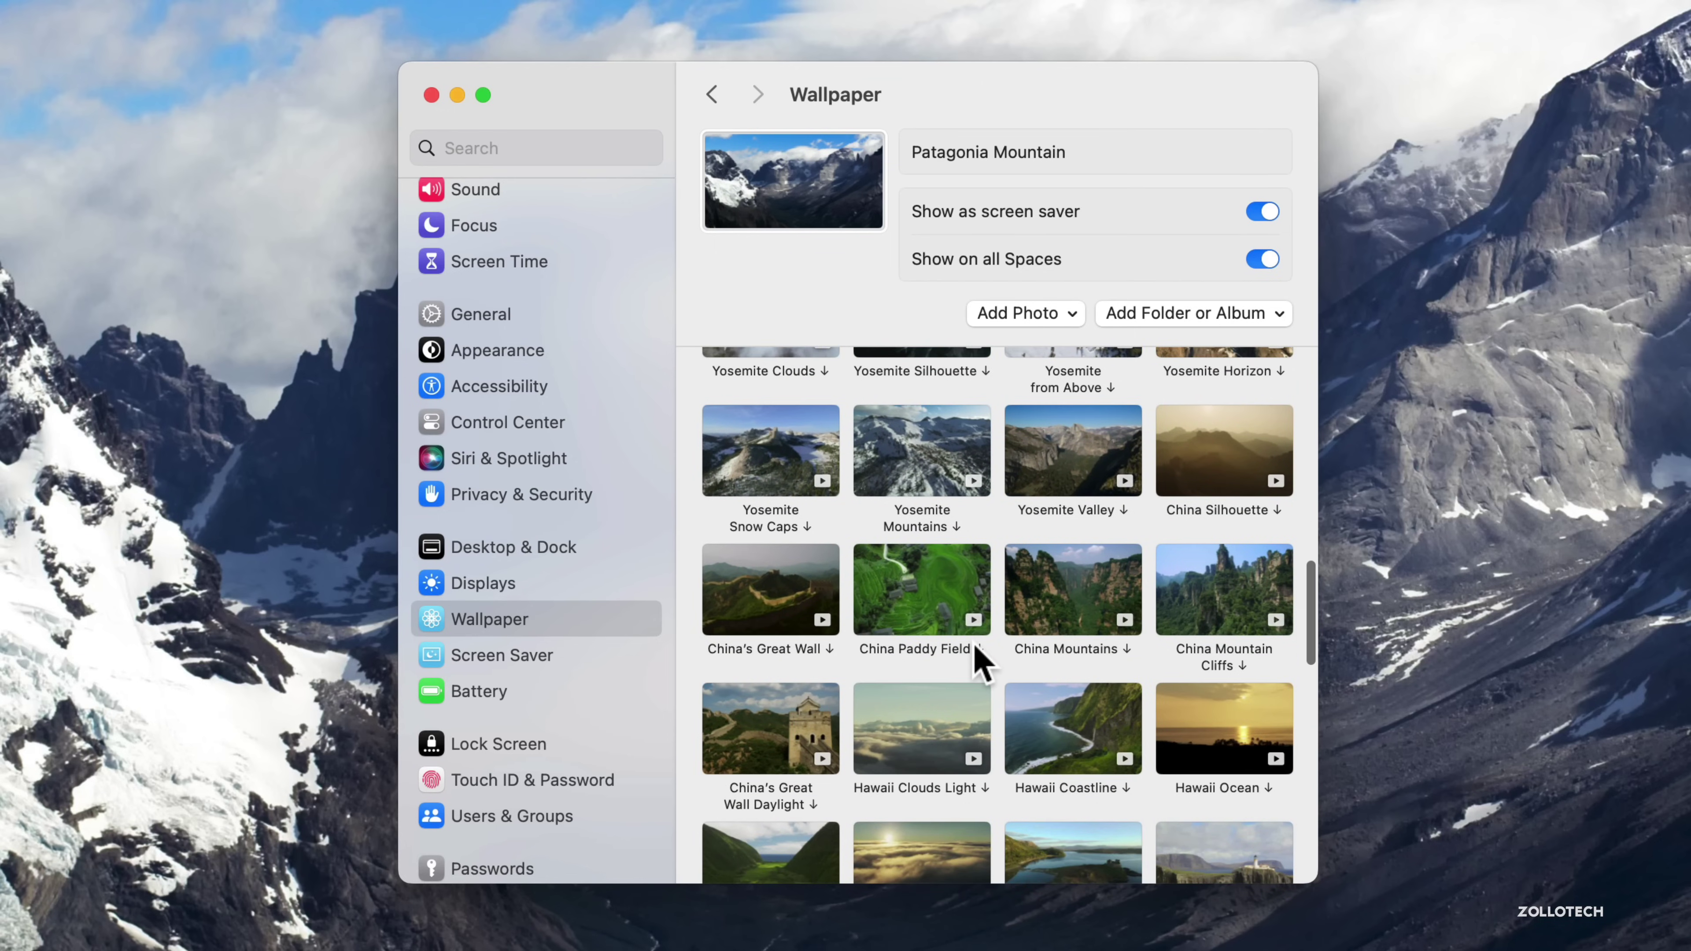
{"action": "scroll", "coordinate": [976, 659], "scroll_direction": "down", "scroll_amount": 2}
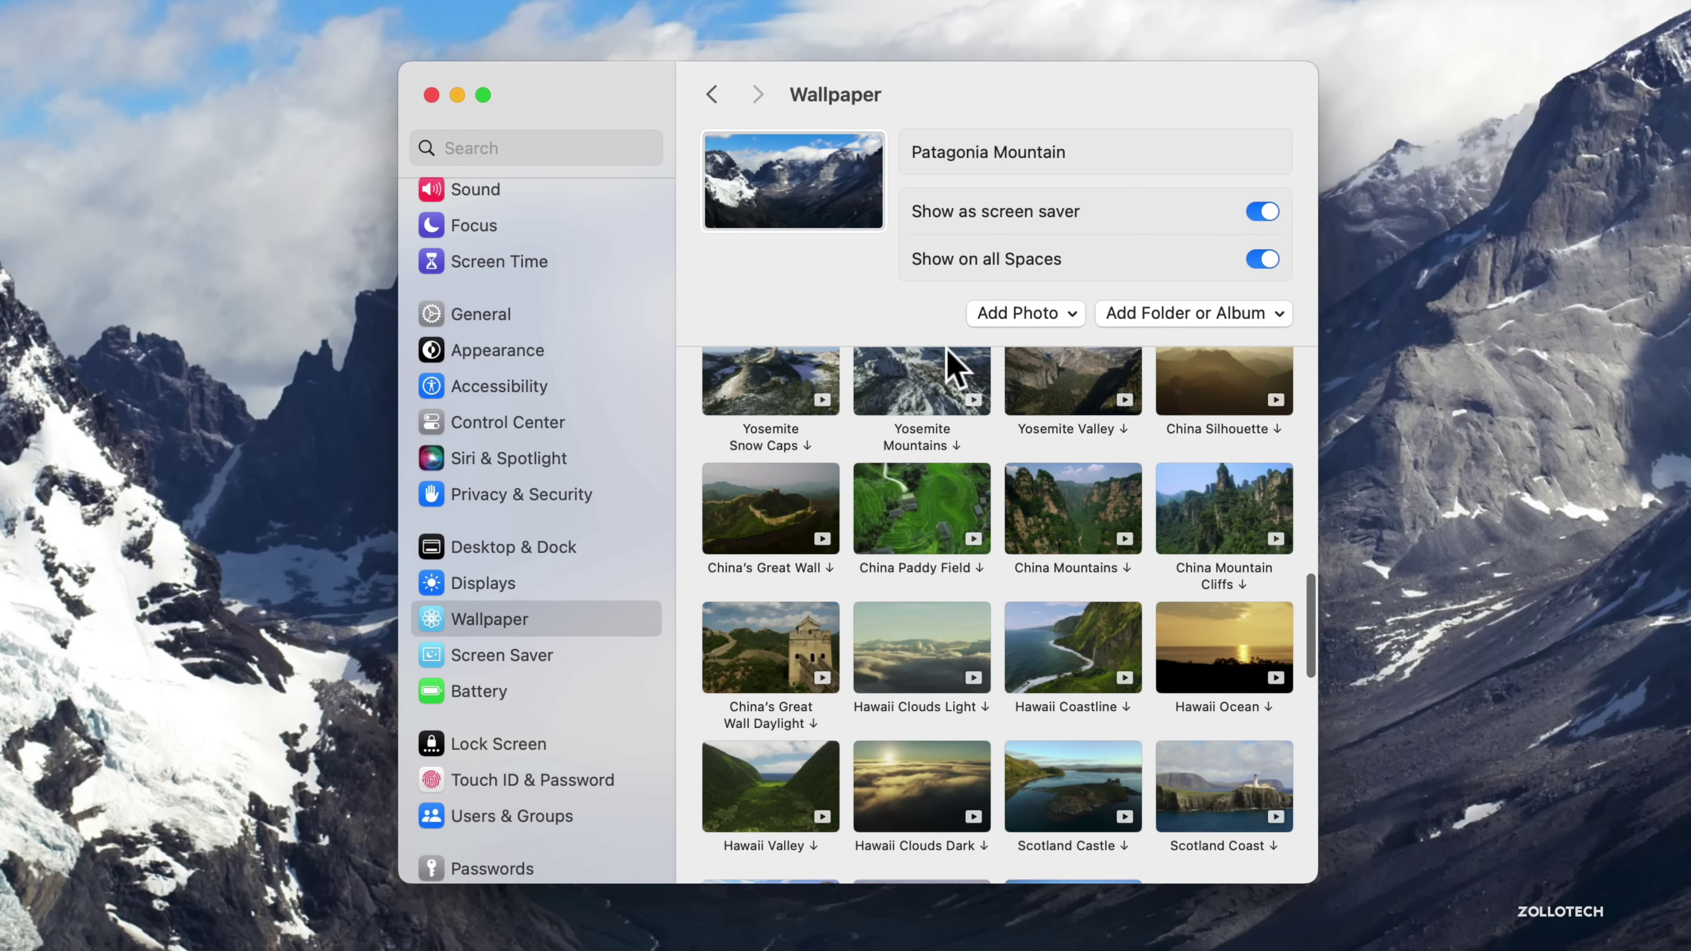
{"action": "left_click", "coordinate": [456, 95]}
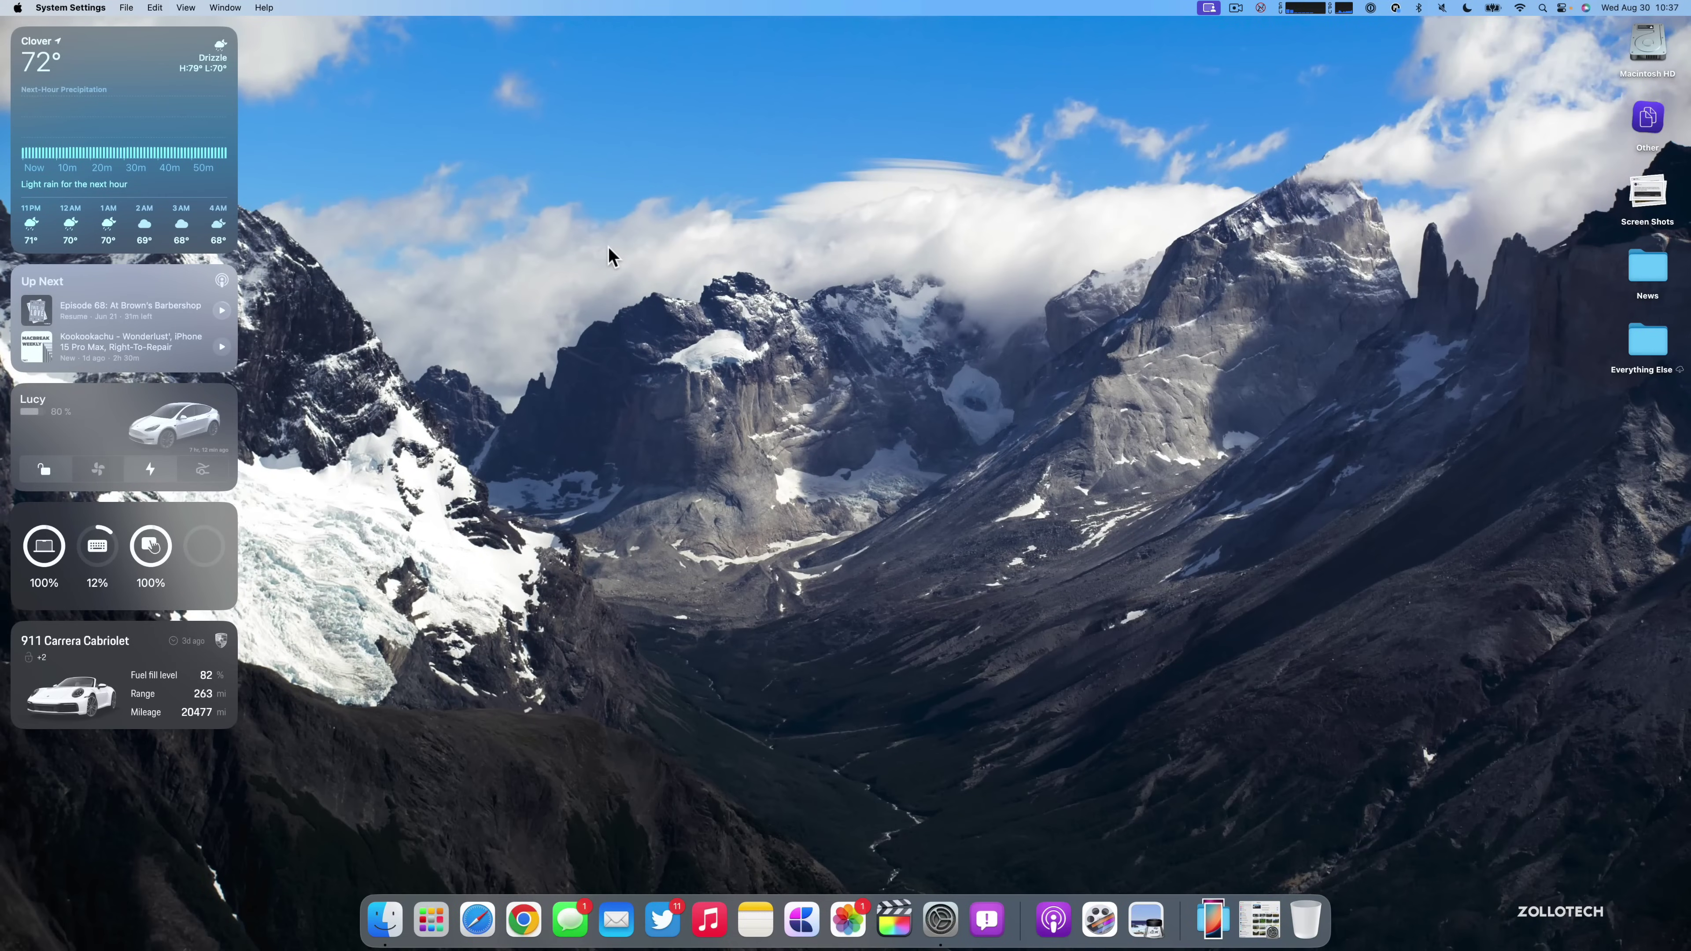
- Lock the Mac to see Patagonia Mountain on the lock screen, then restore the Wallpaper settings
{"action": "key", "text": "ctrl+super+q"}
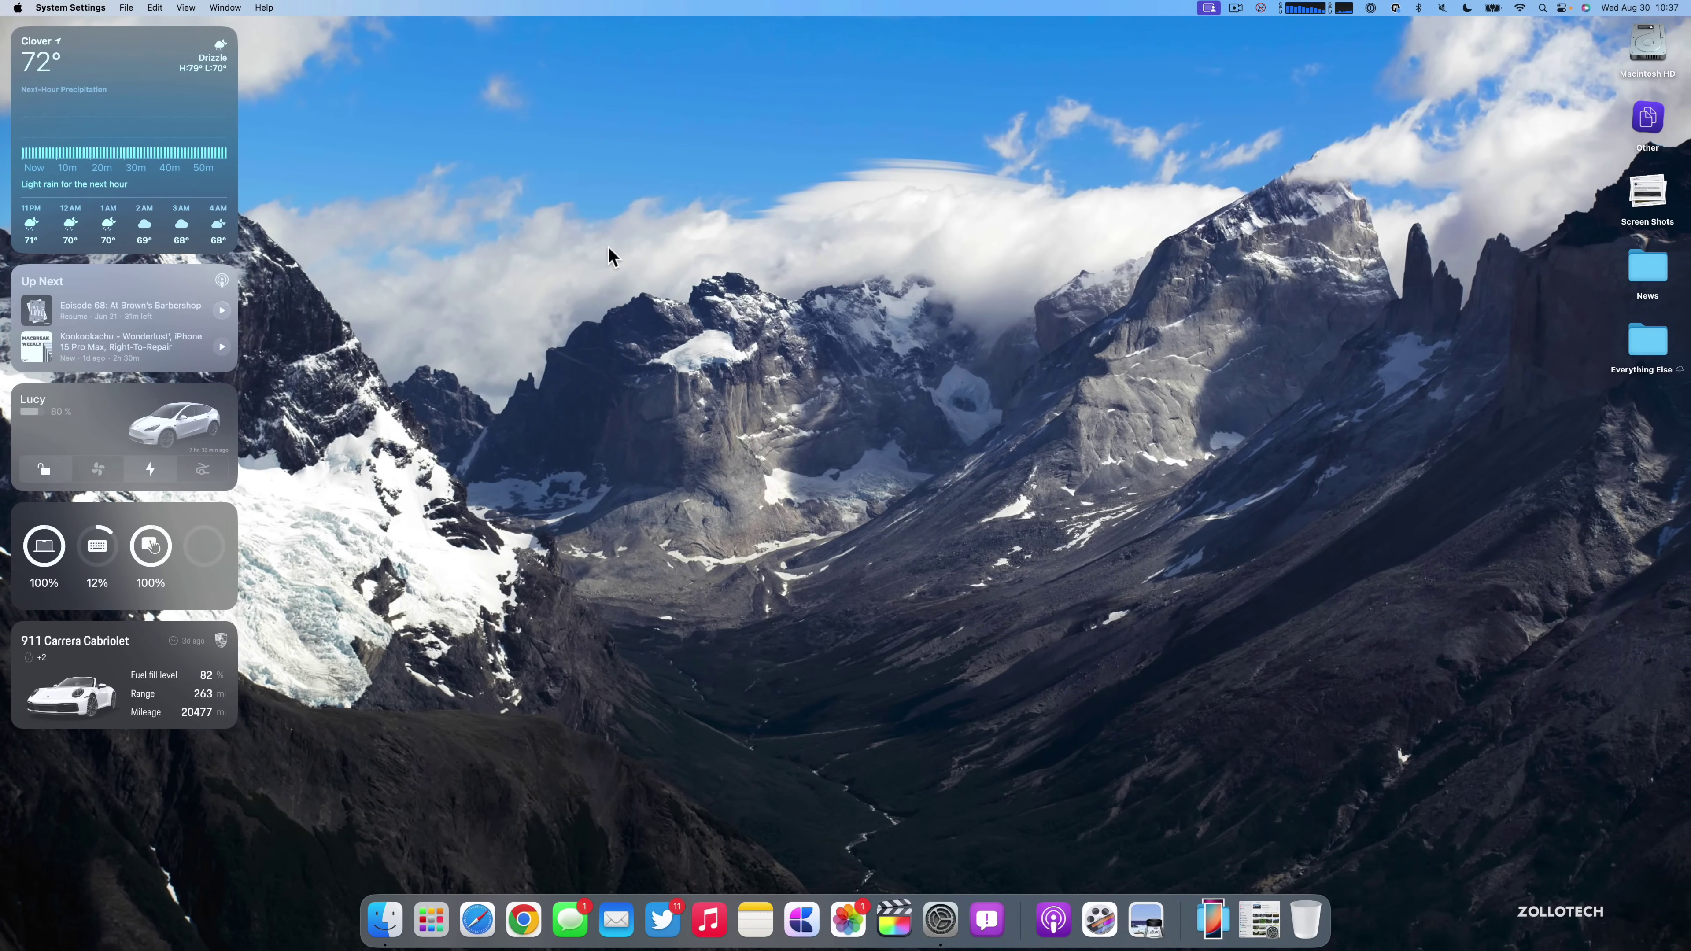
{"action": "key", "text": "ctrl+super+q"}
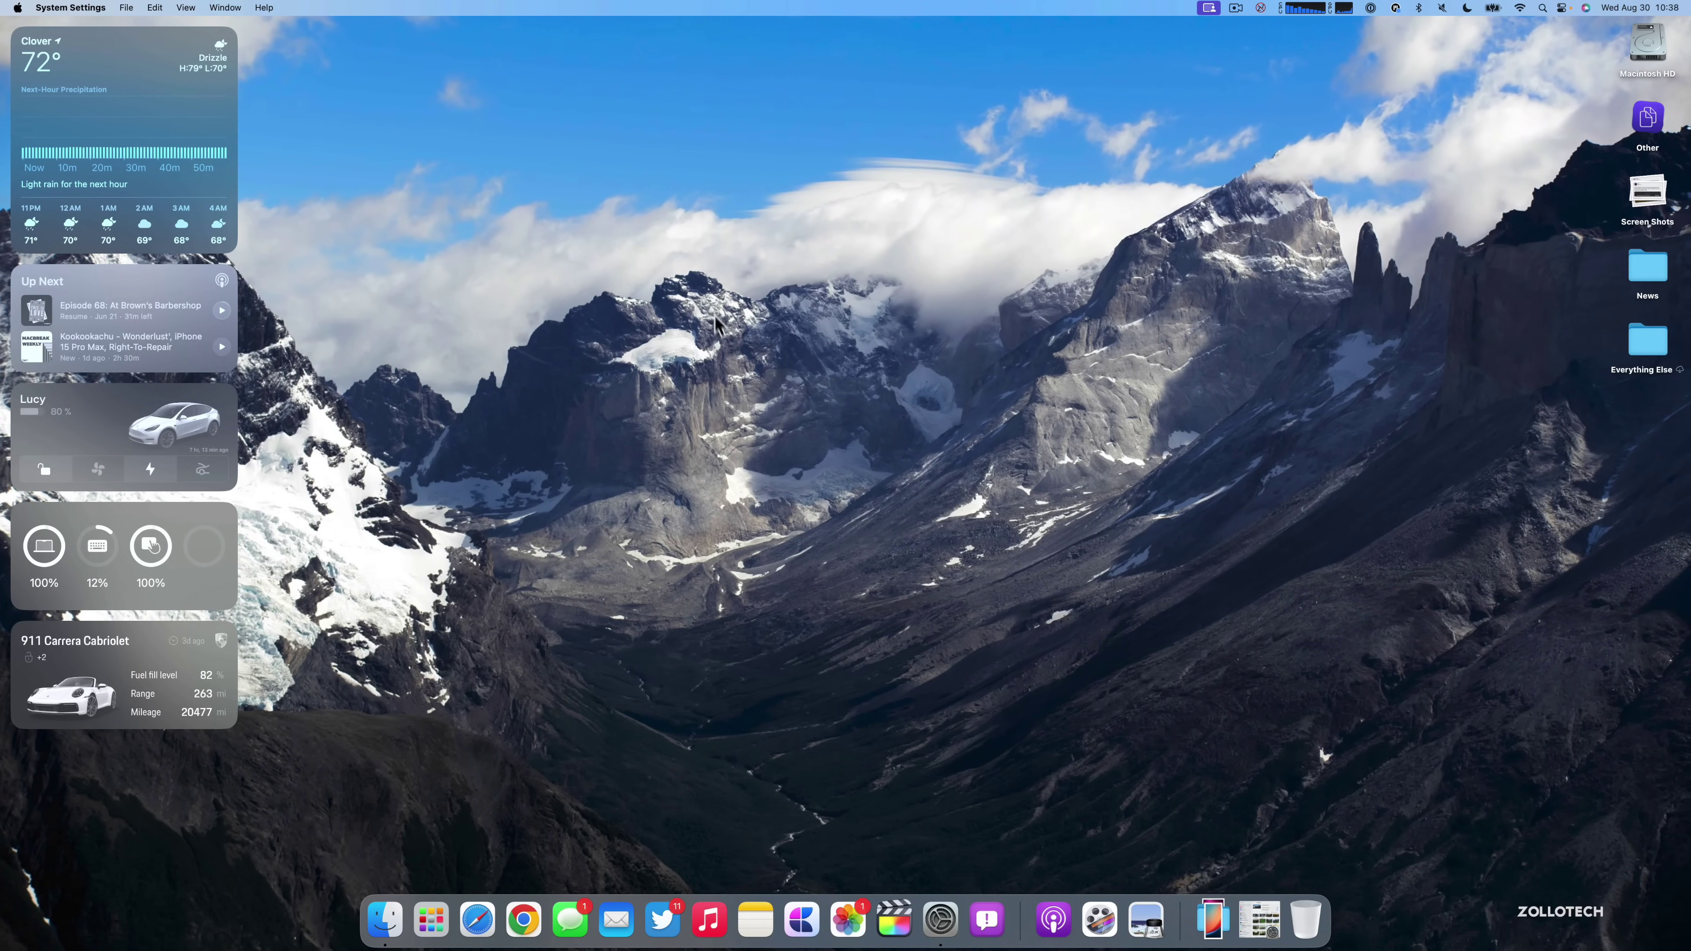
{"action": "left_click", "coordinate": [941, 919]}
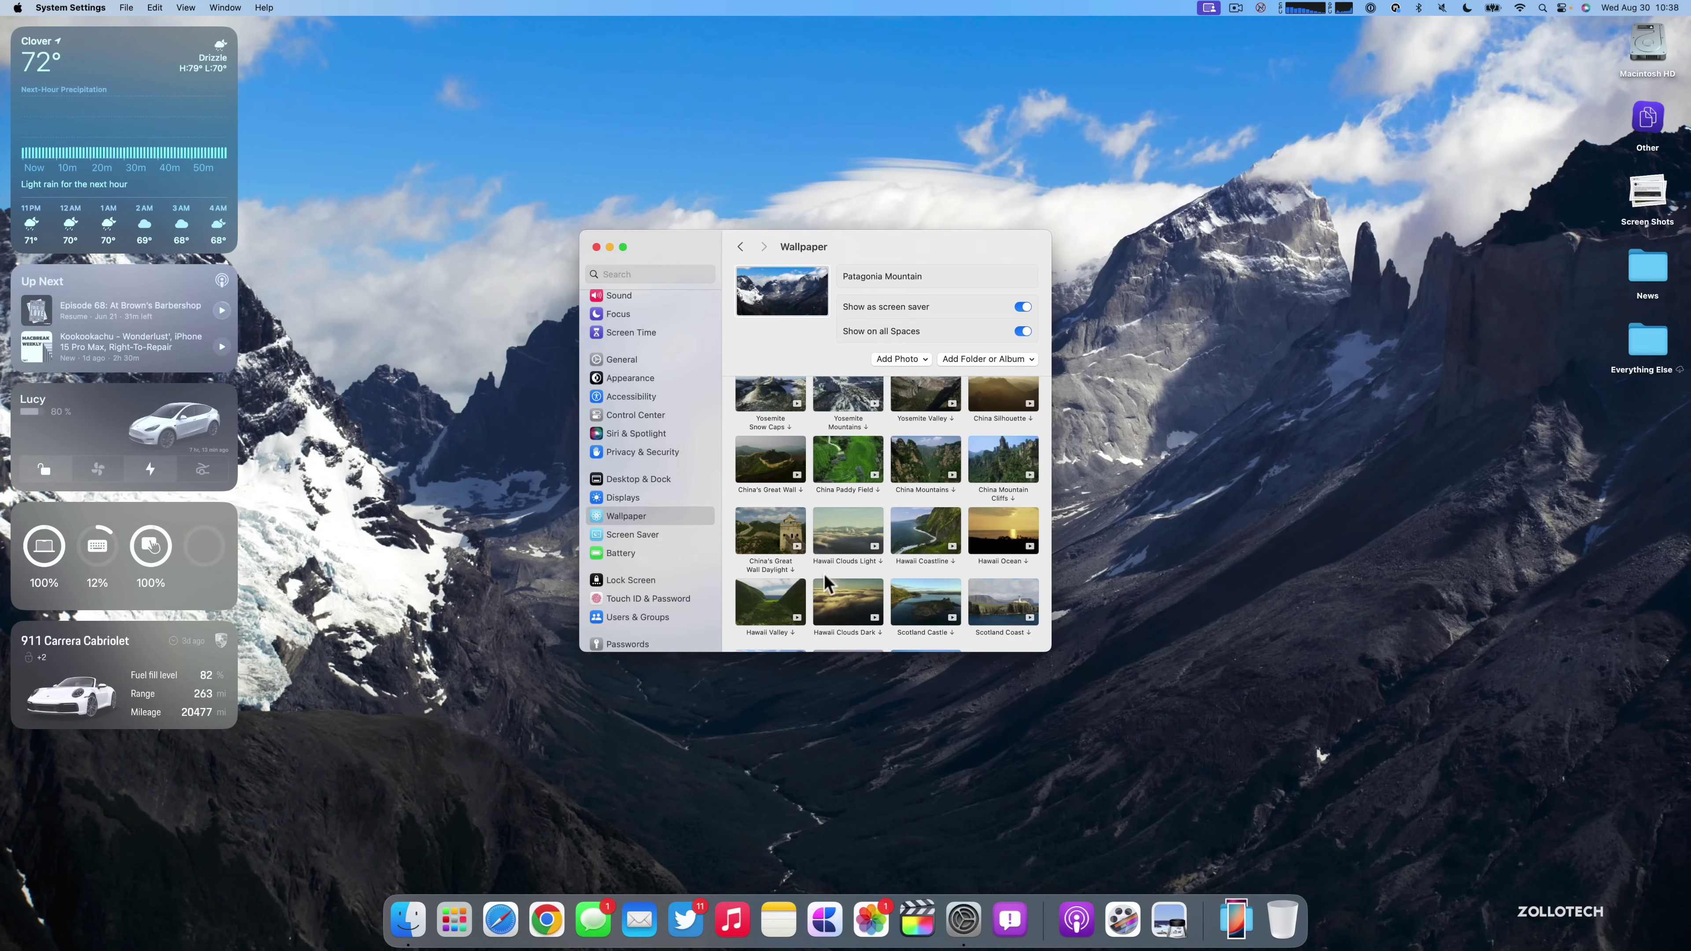
- Scroll down to Cityscape and expand all 30 of its aerials
{"action": "scroll", "coordinate": [833, 590], "scroll_direction": "down", "scroll_amount": 2}
{"action": "scroll", "coordinate": [833, 590], "scroll_direction": "down", "scroll_amount": 2}
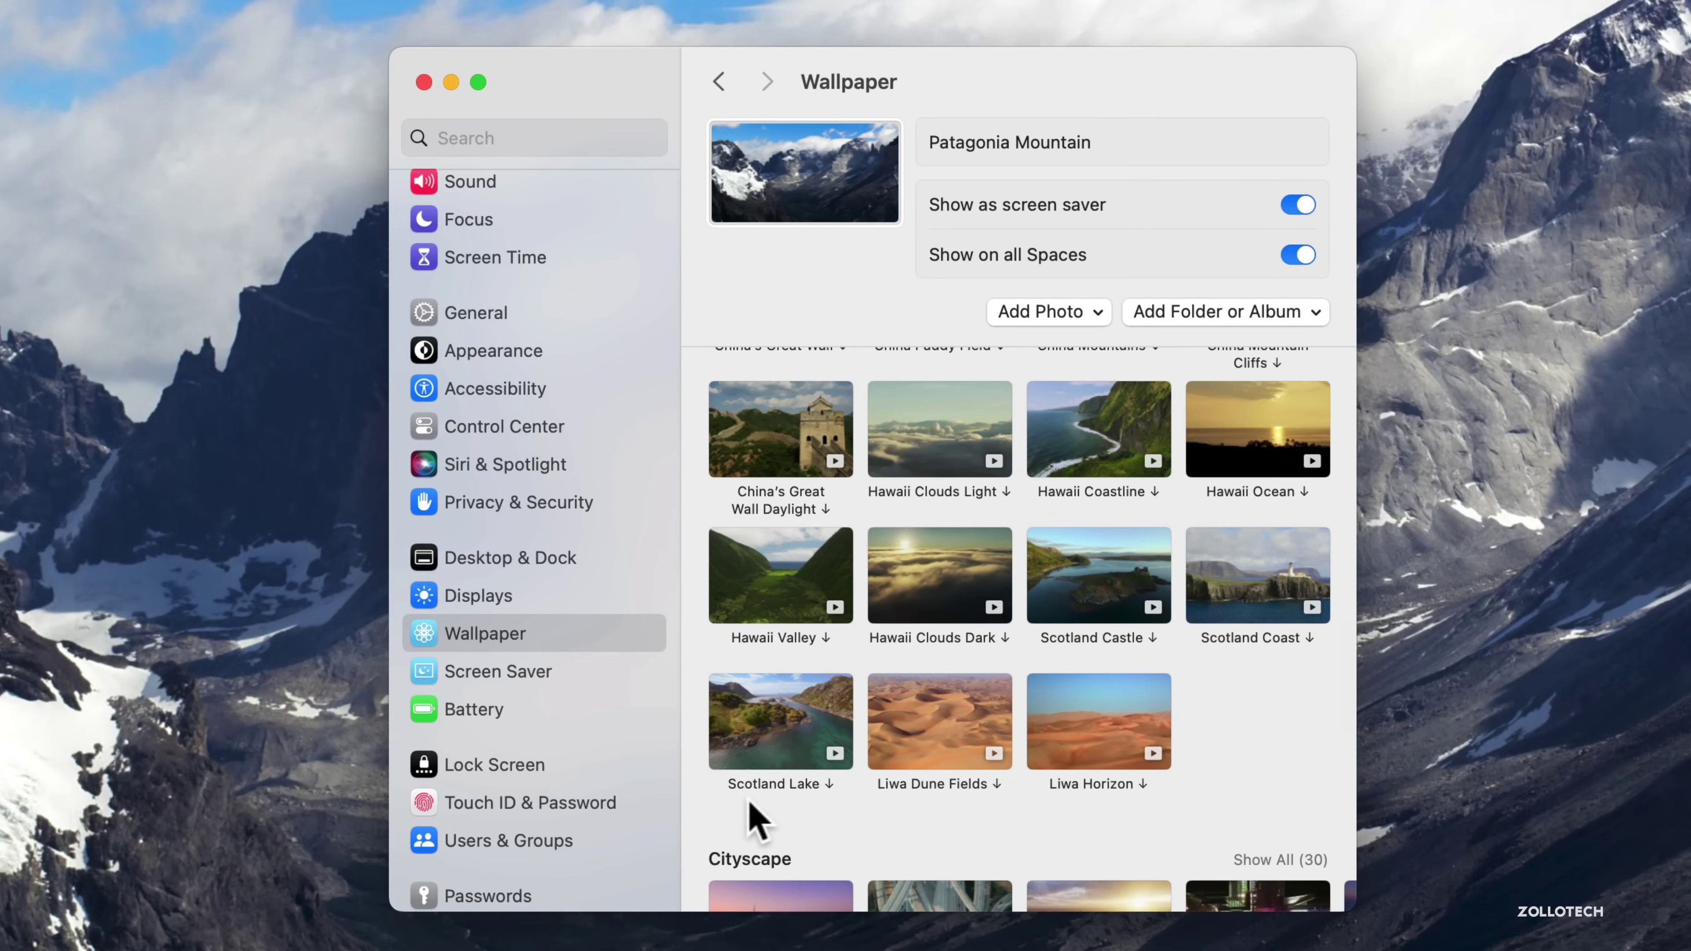
{"action": "scroll", "coordinate": [946, 796], "scroll_direction": "down", "scroll_amount": 6}
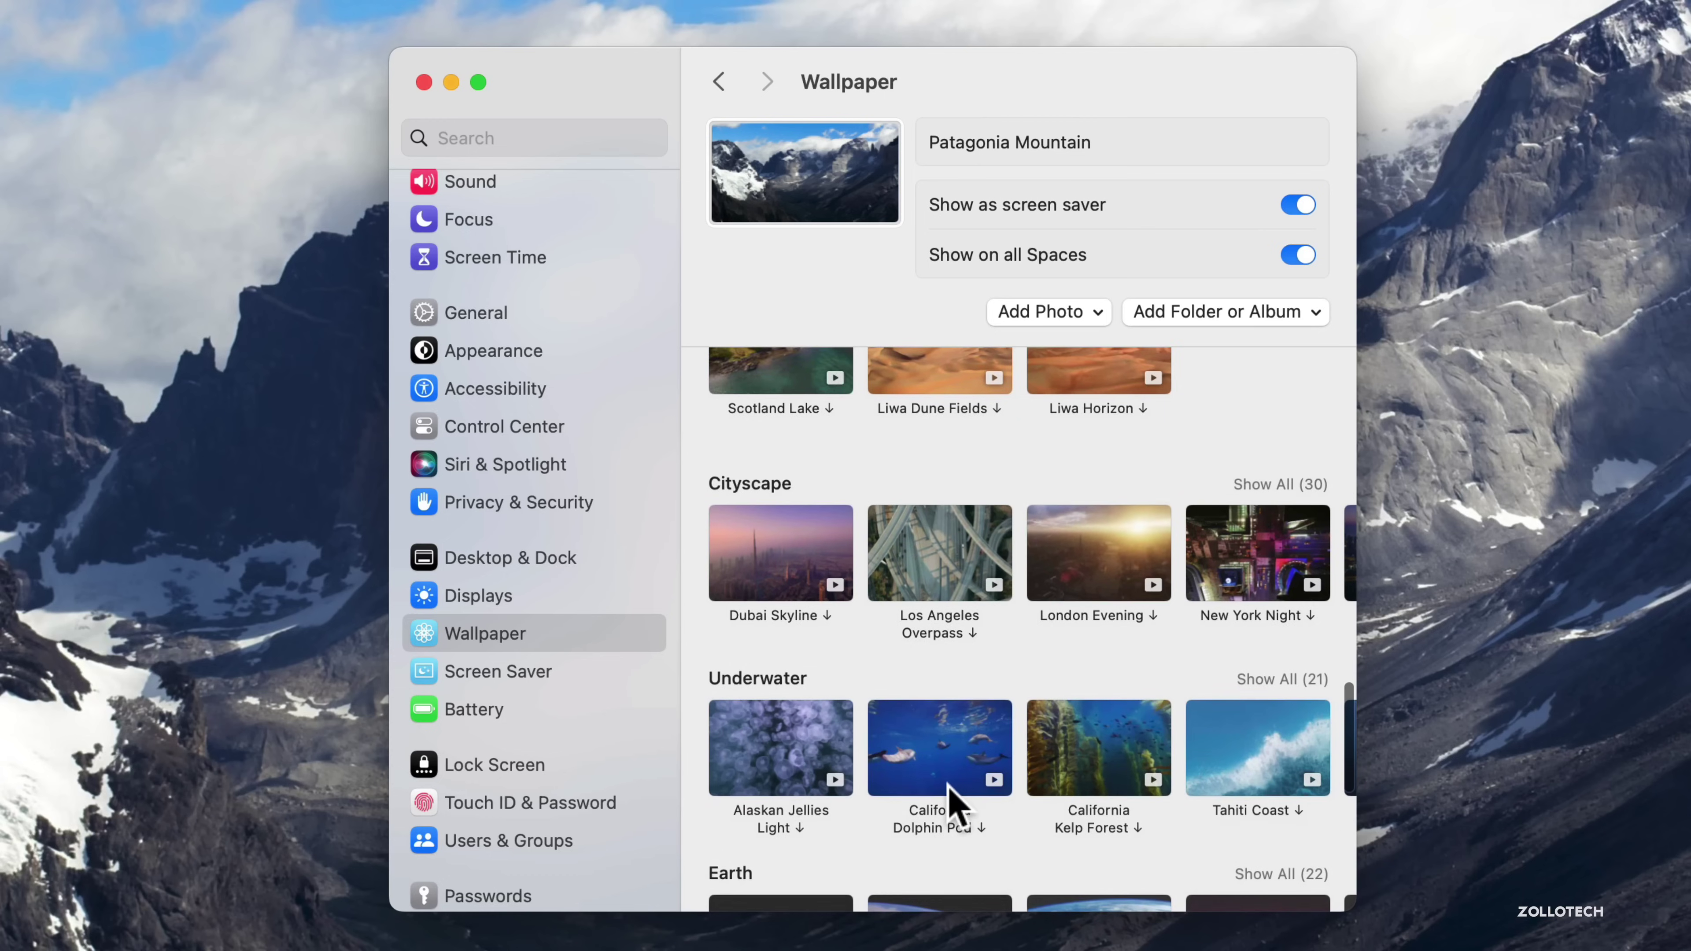
{"action": "left_click", "coordinate": [1292, 444]}
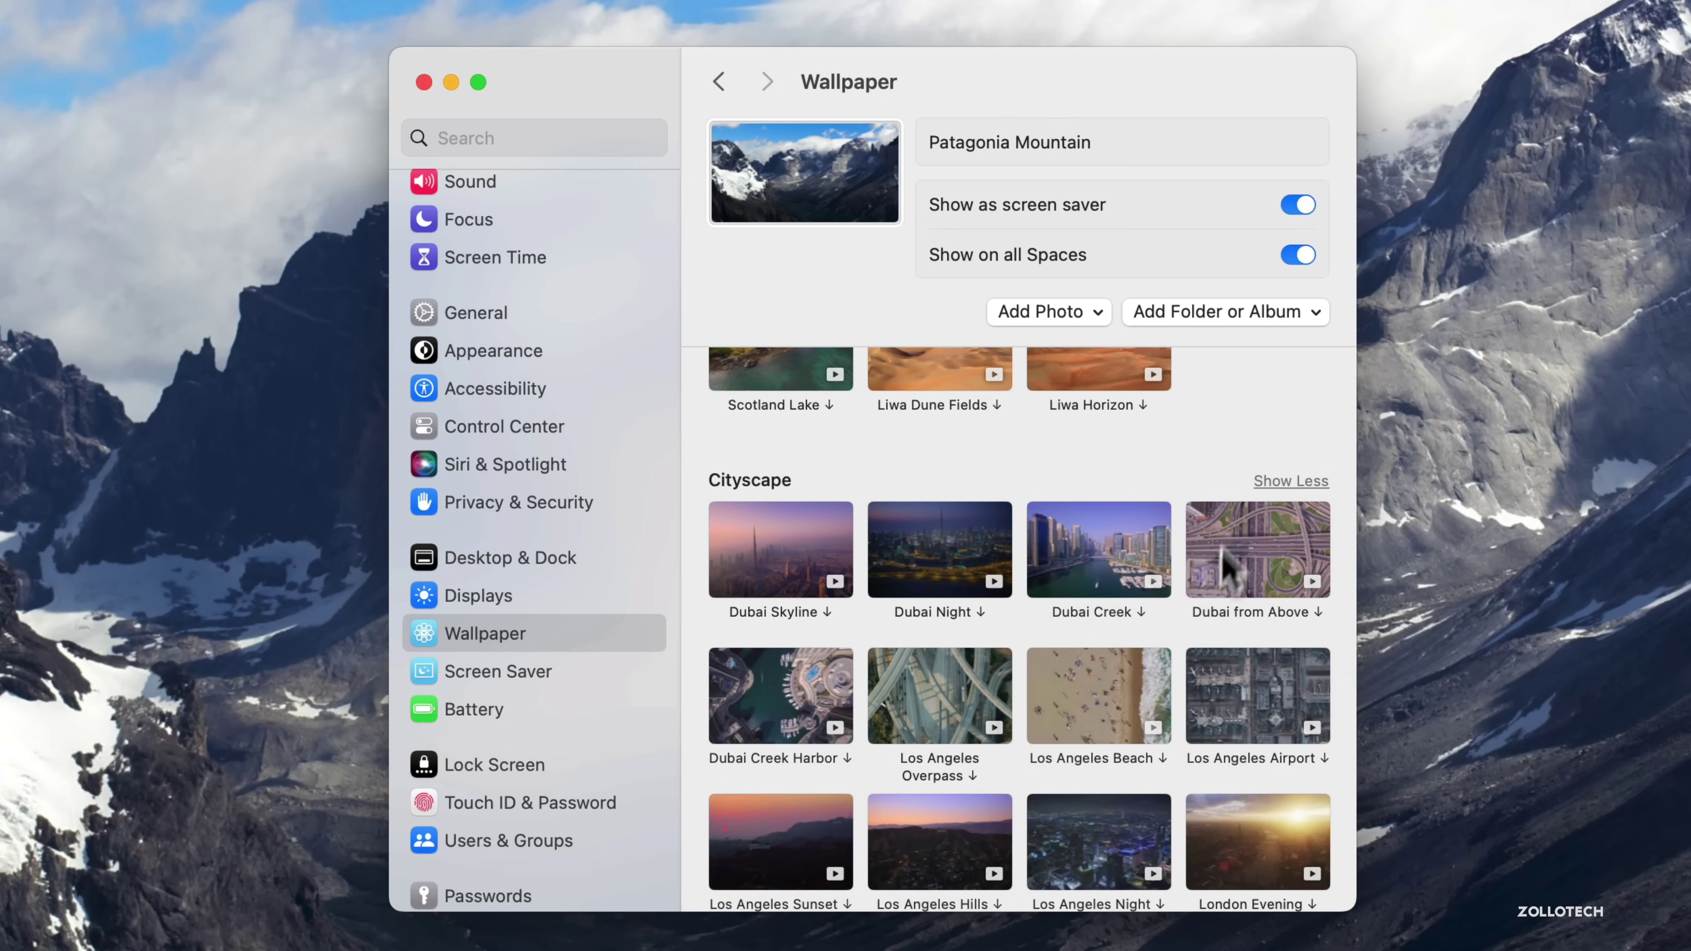
- Choose New York Skyline, briefly try San Francisco Skyline, then return to New York Skyline
{"action": "scroll", "coordinate": [1199, 652], "scroll_direction": "down", "scroll_amount": 2}
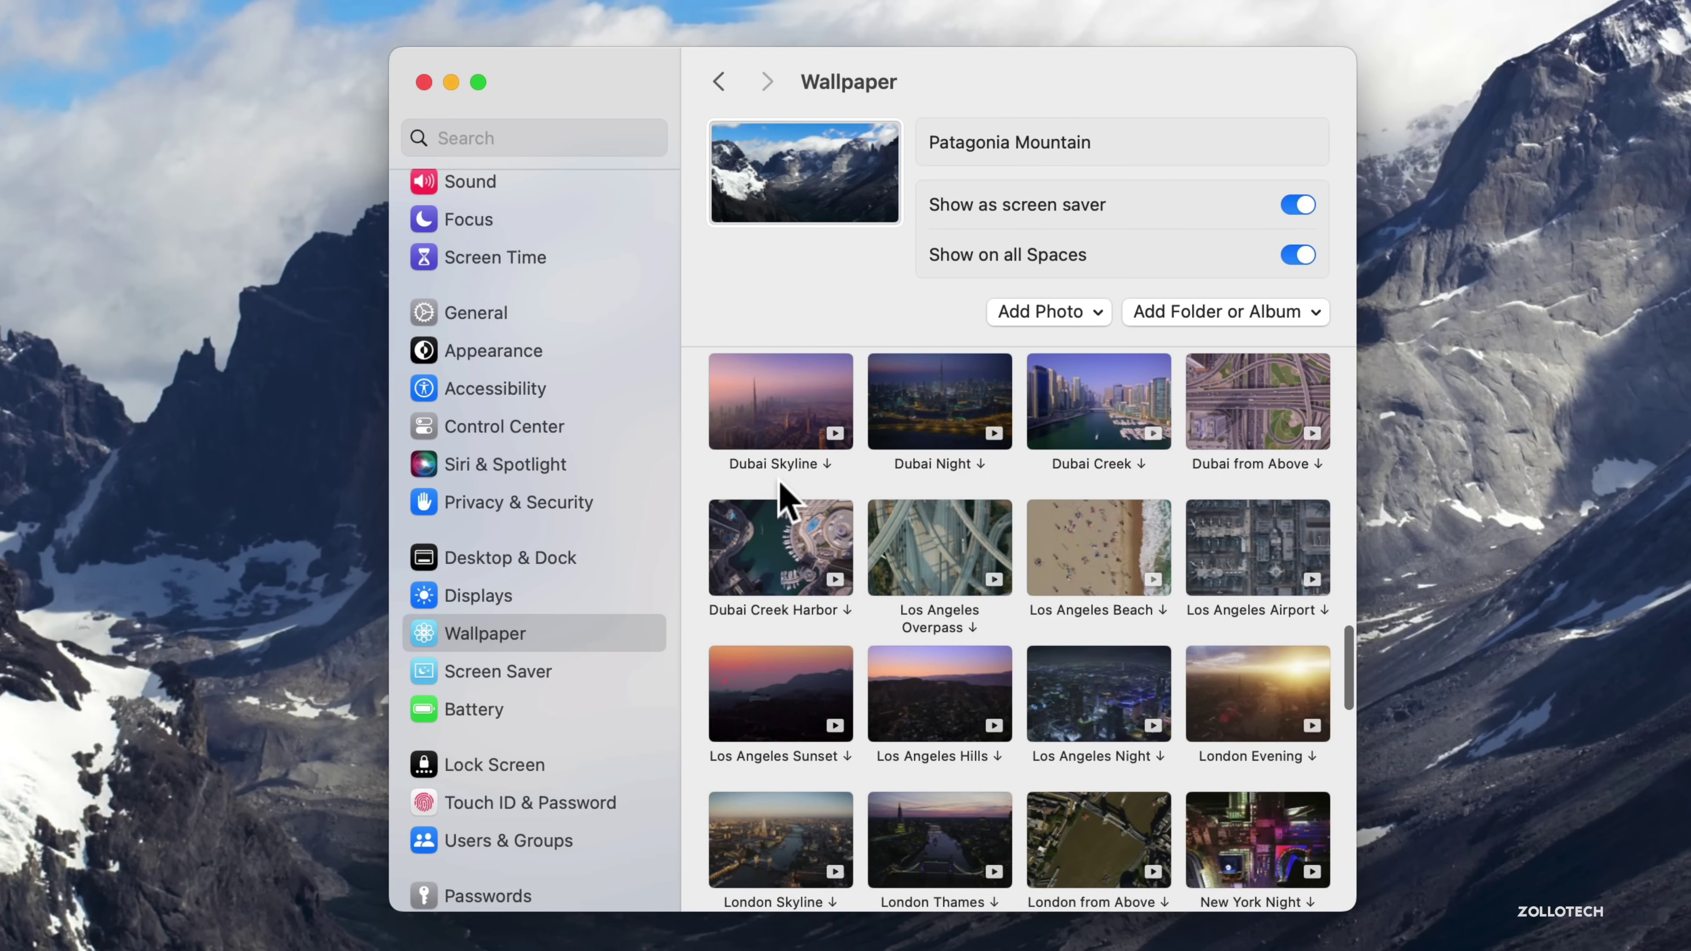
{"action": "scroll", "coordinate": [929, 676], "scroll_direction": "down", "scroll_amount": 5}
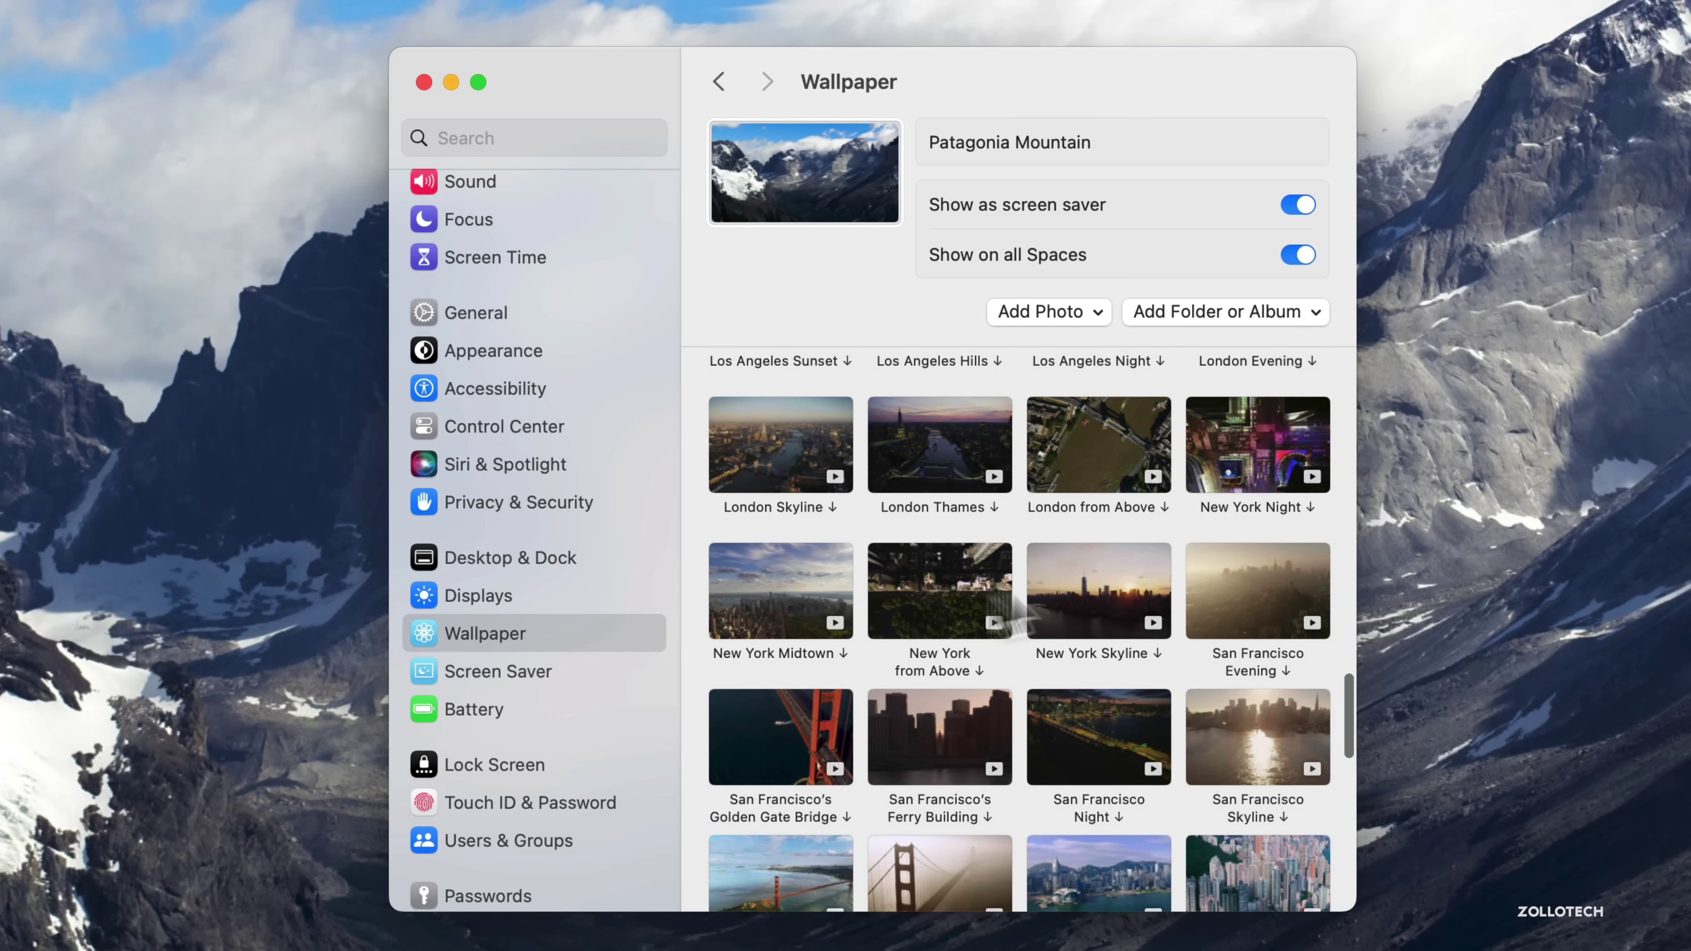
{"action": "left_click", "coordinate": [1092, 630]}
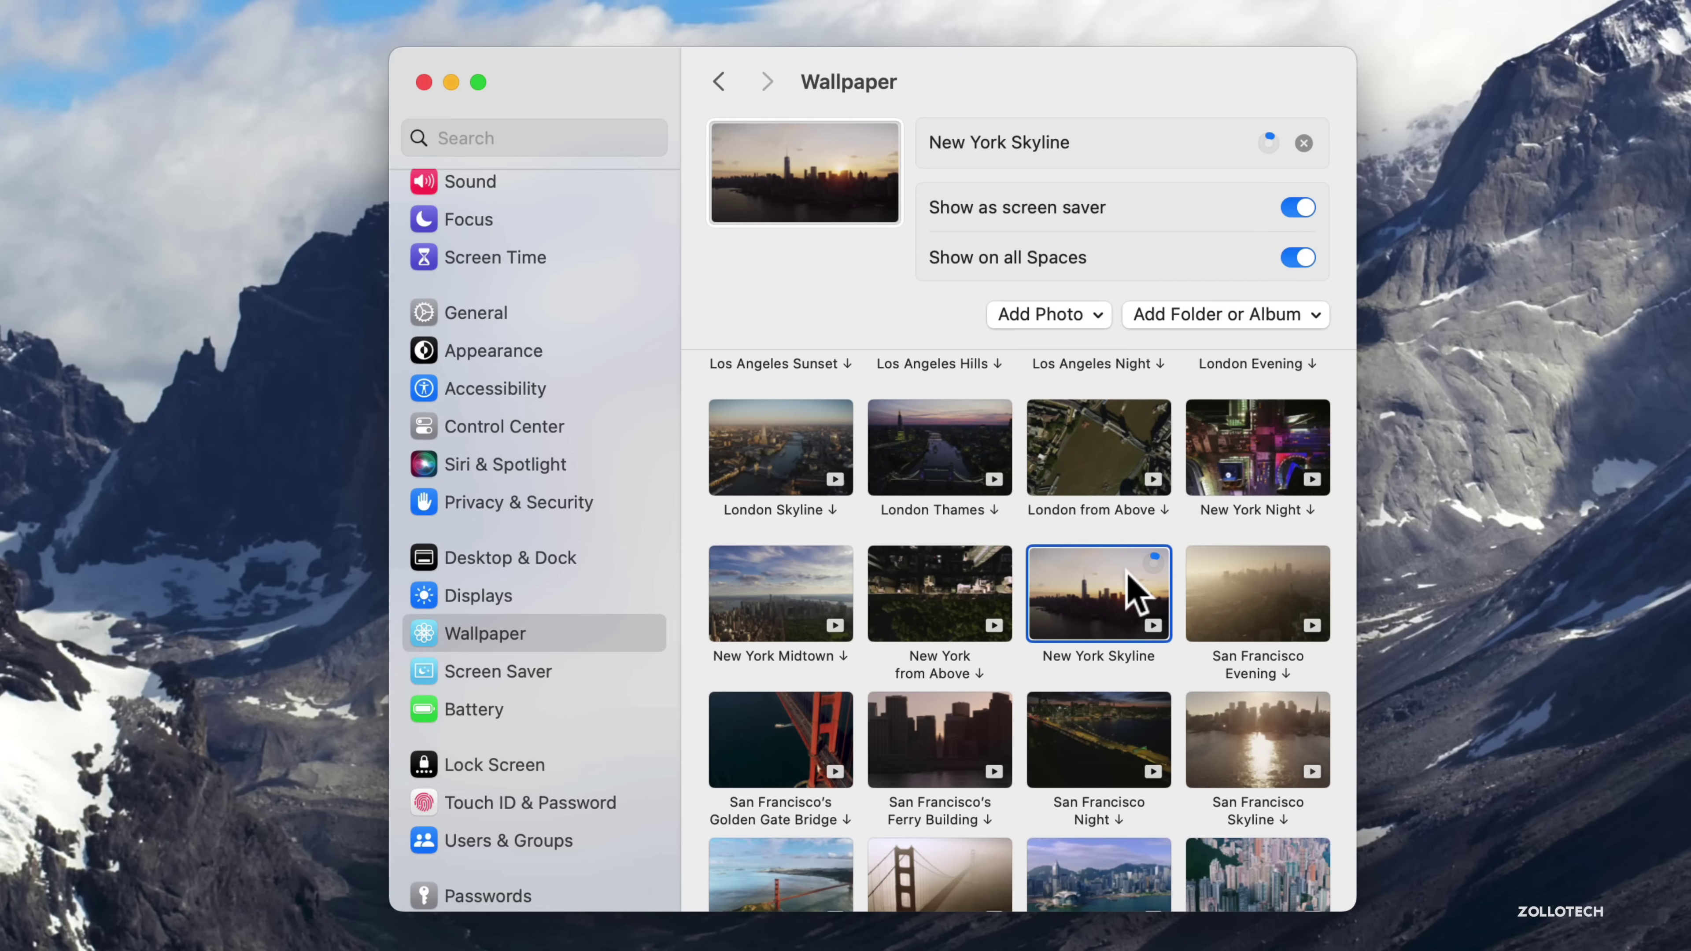
{"action": "left_click", "coordinate": [1256, 770]}
{"action": "left_click", "coordinate": [1136, 622]}
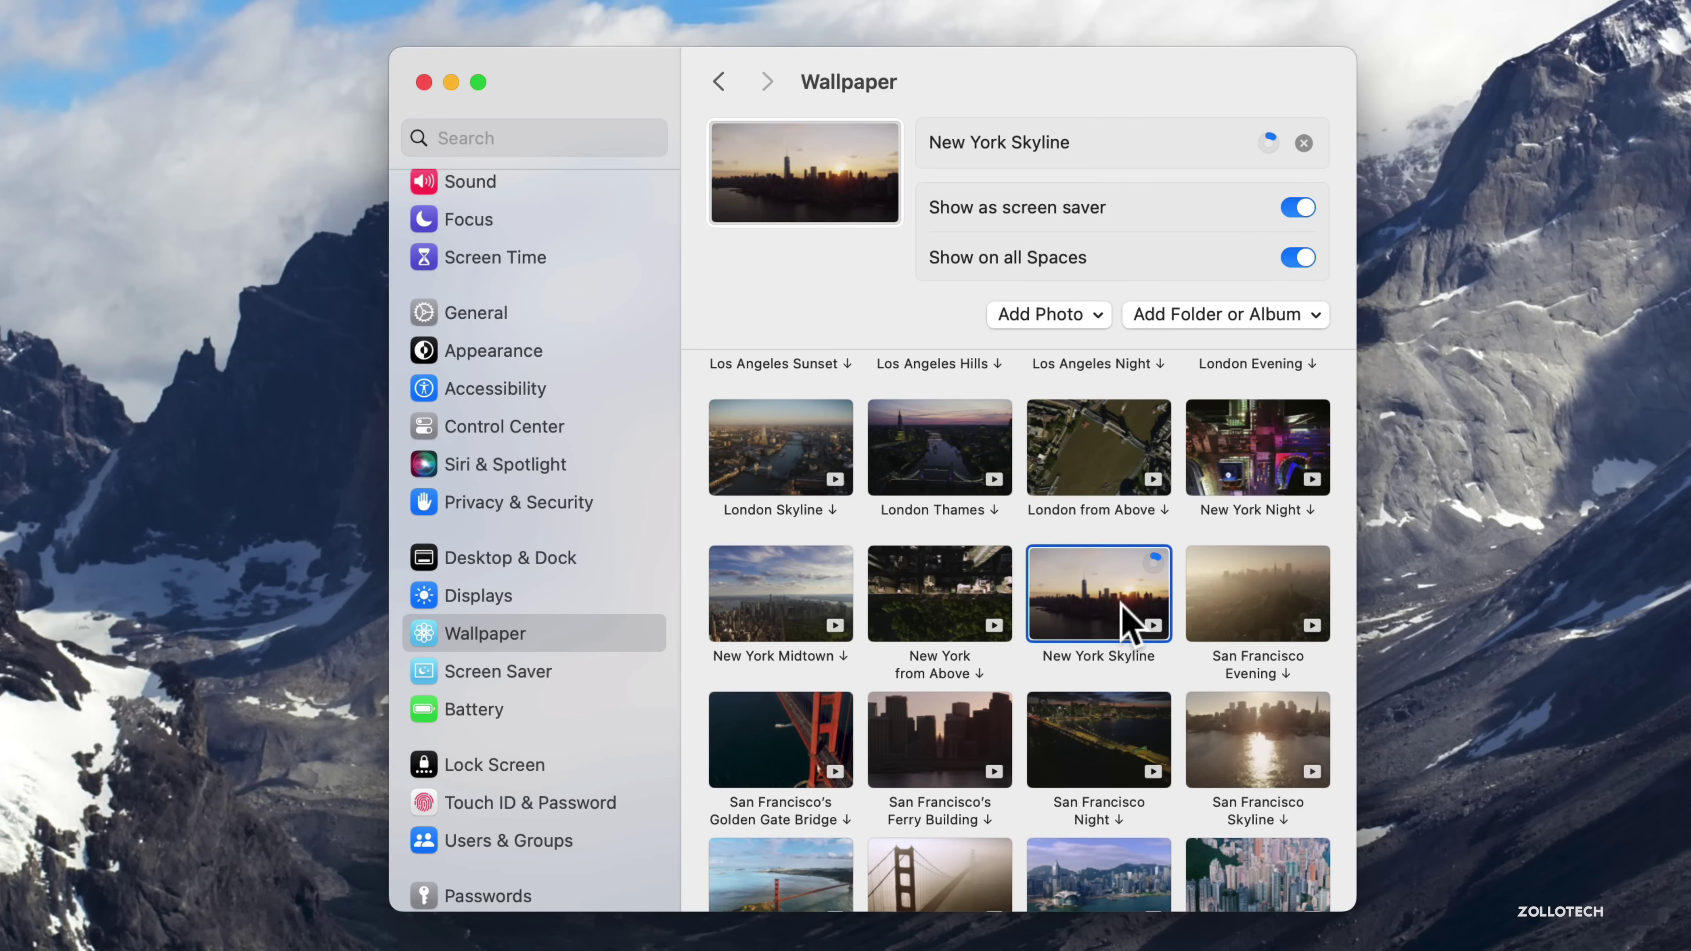
{"action": "scroll", "coordinate": [1121, 603], "scroll_direction": "down", "scroll_amount": 1}
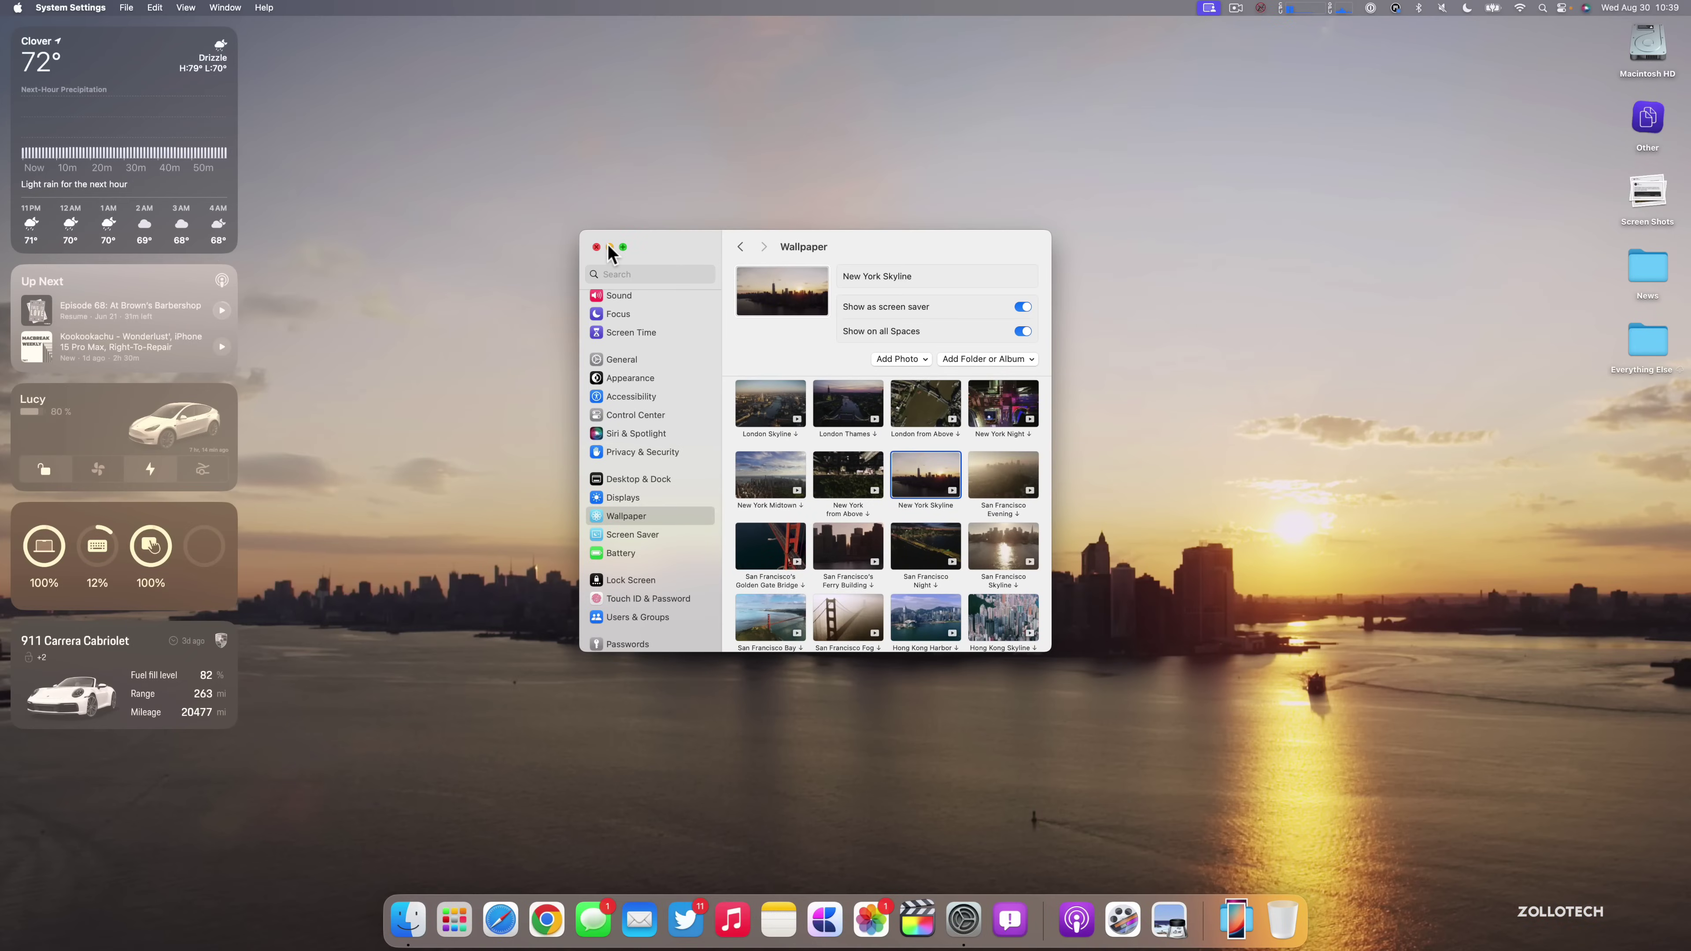
- Minimize System Settings to view New York Skyline, check it on the lock screen, then restore settings
{"action": "left_click", "coordinate": [609, 246]}
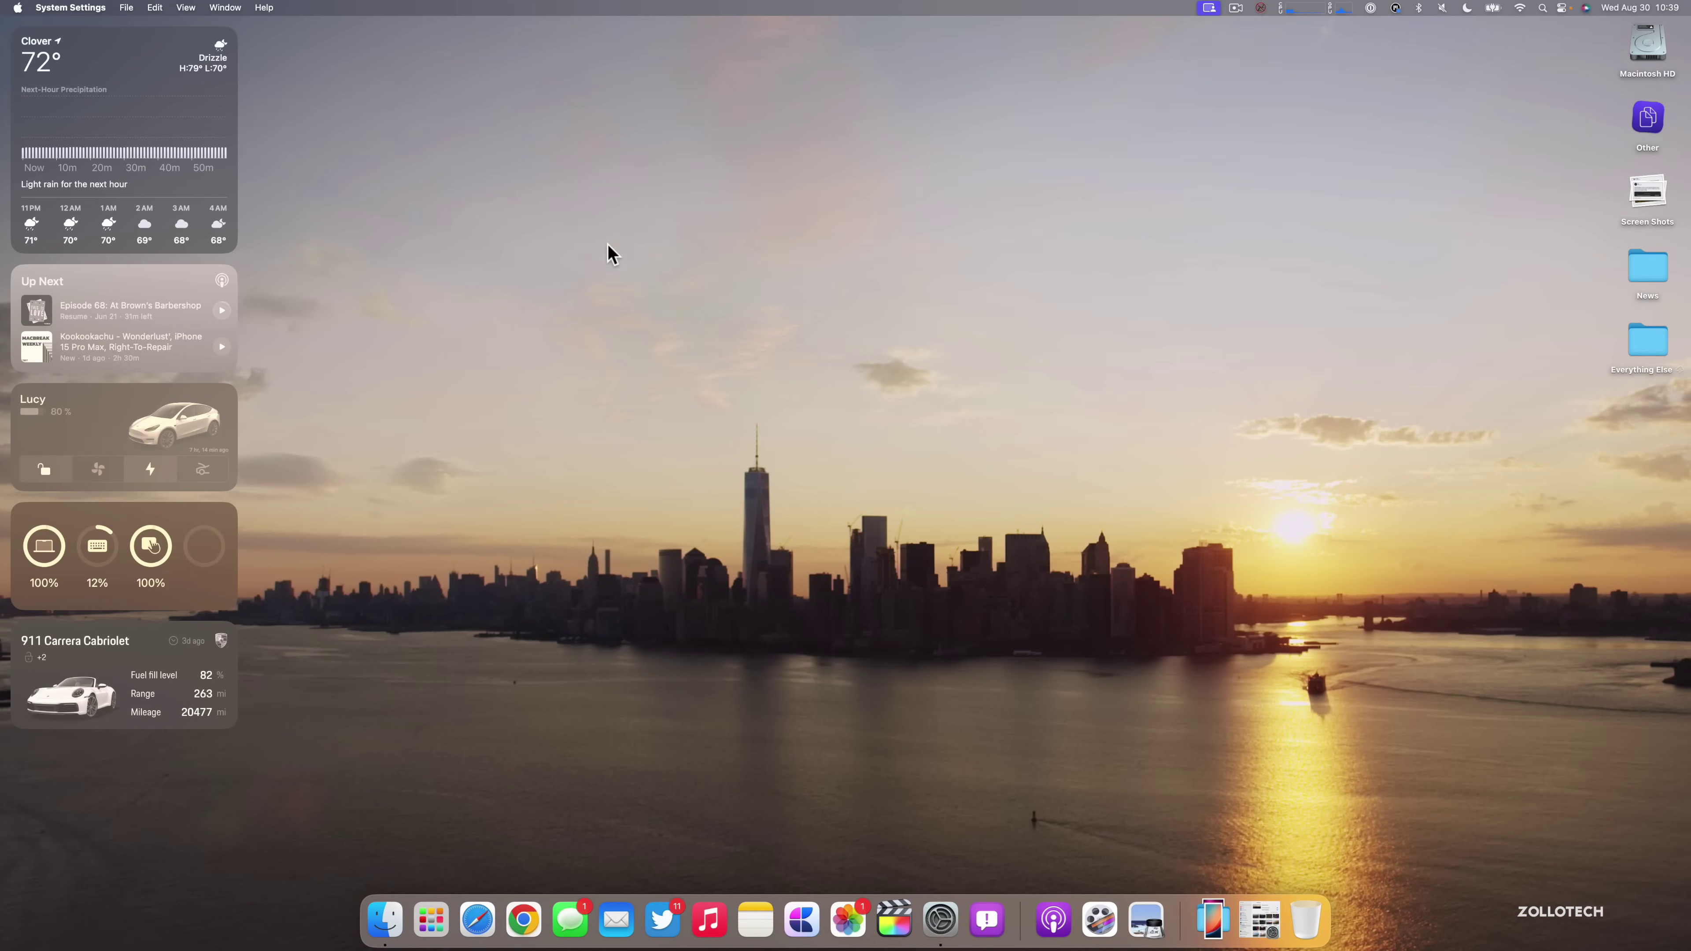
{"action": "key", "text": "ctrl+super+q"}
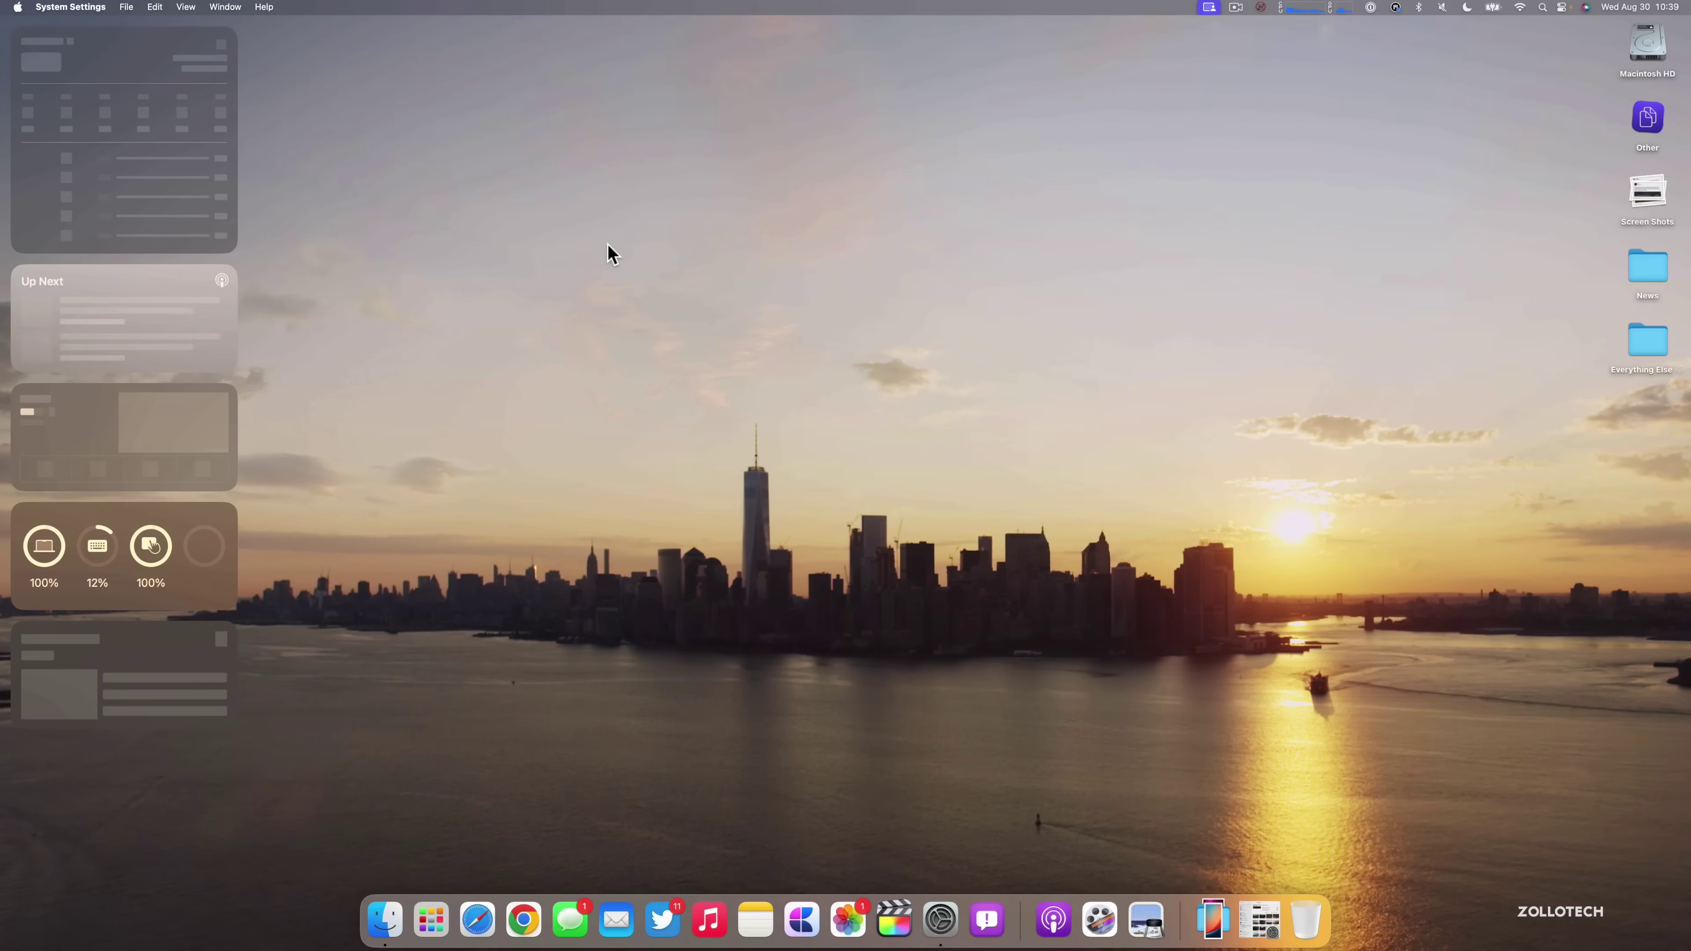
{"action": "key", "text": "ctrl+super+q"}
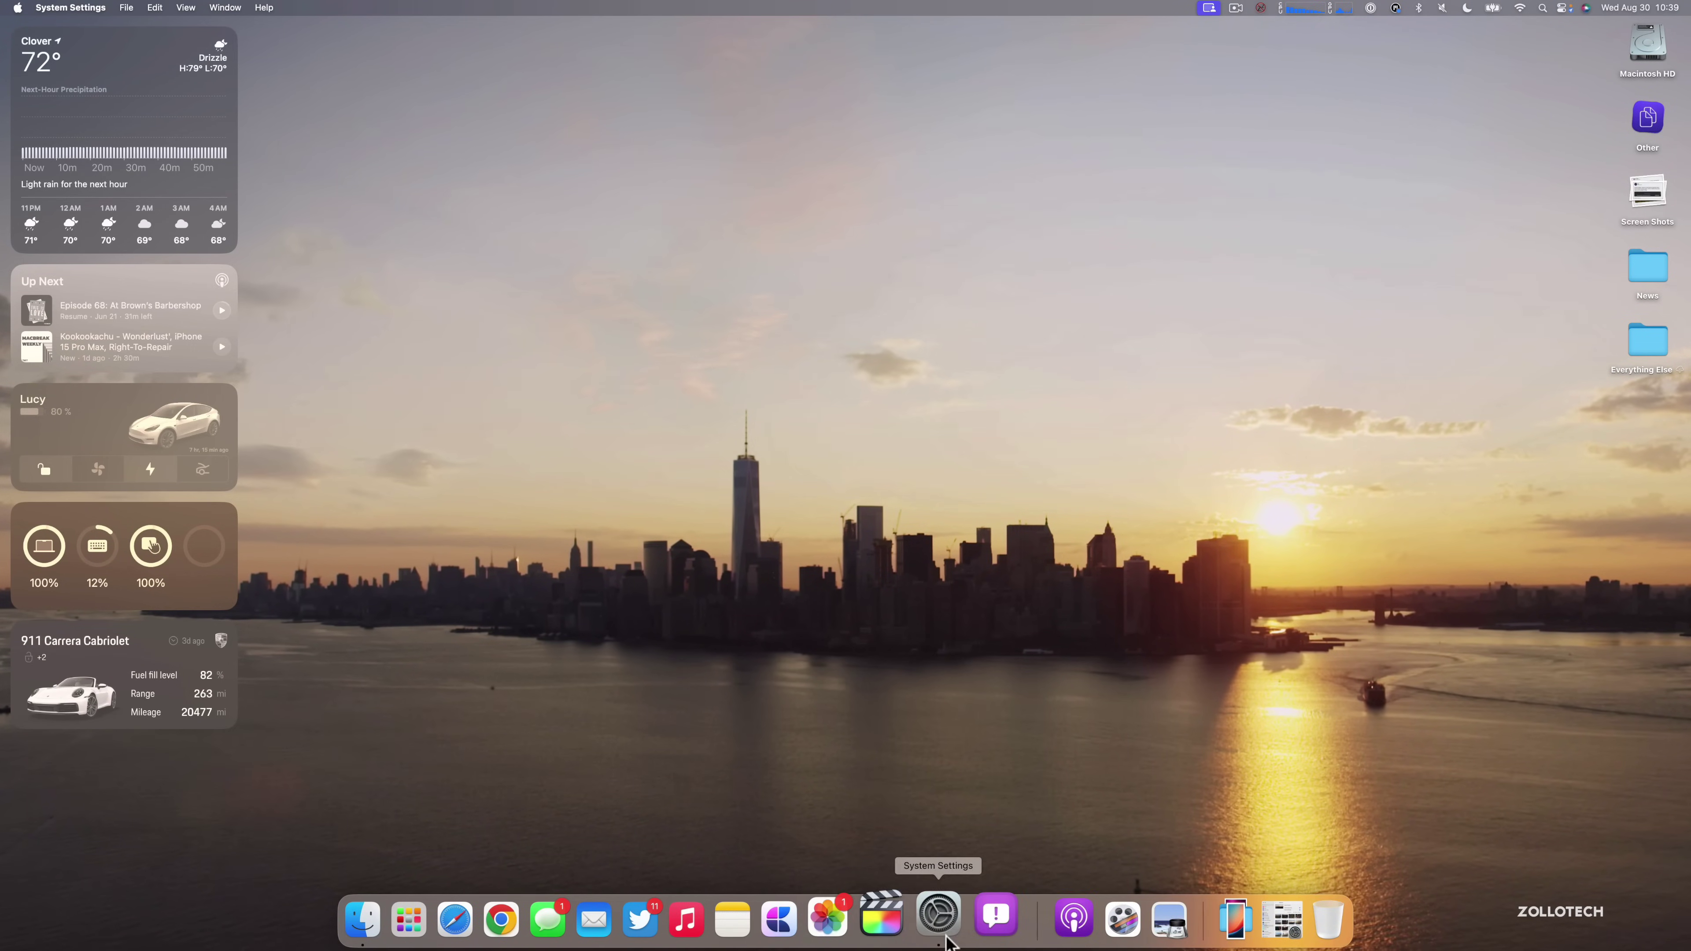
{"action": "left_click", "coordinate": [940, 919]}
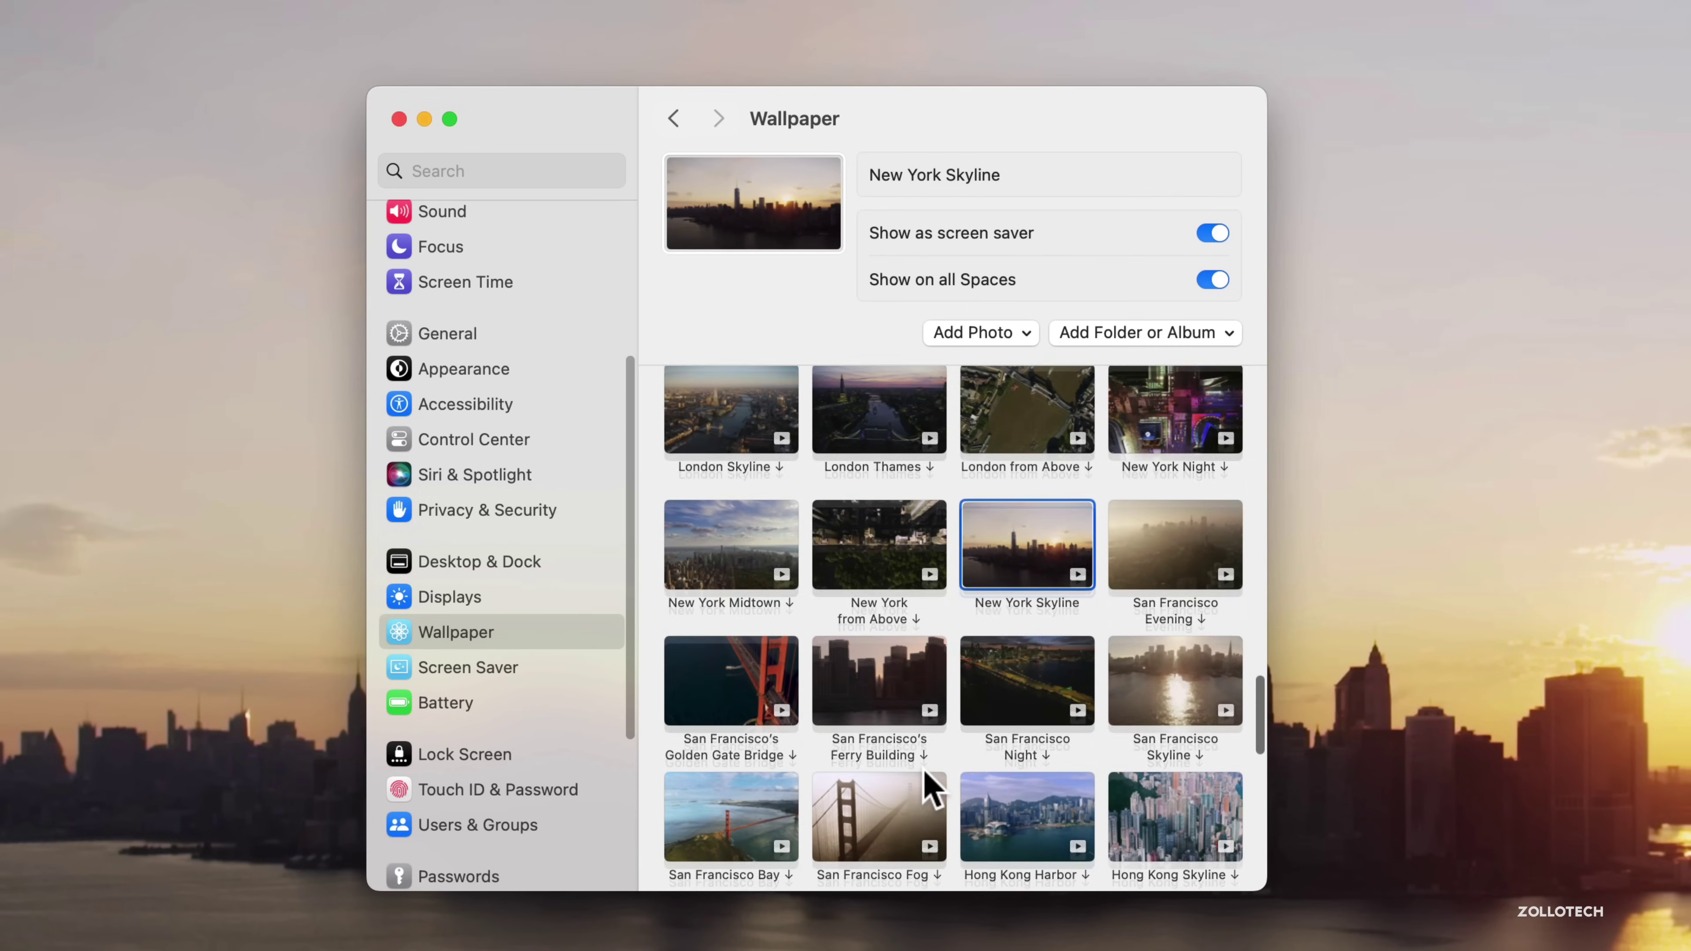
- Expand all 21 Underwater aerials and choose Gray Reef Sharks as the wallpaper
{"action": "scroll", "coordinate": [920, 757], "scroll_direction": "down", "scroll_amount": 3}
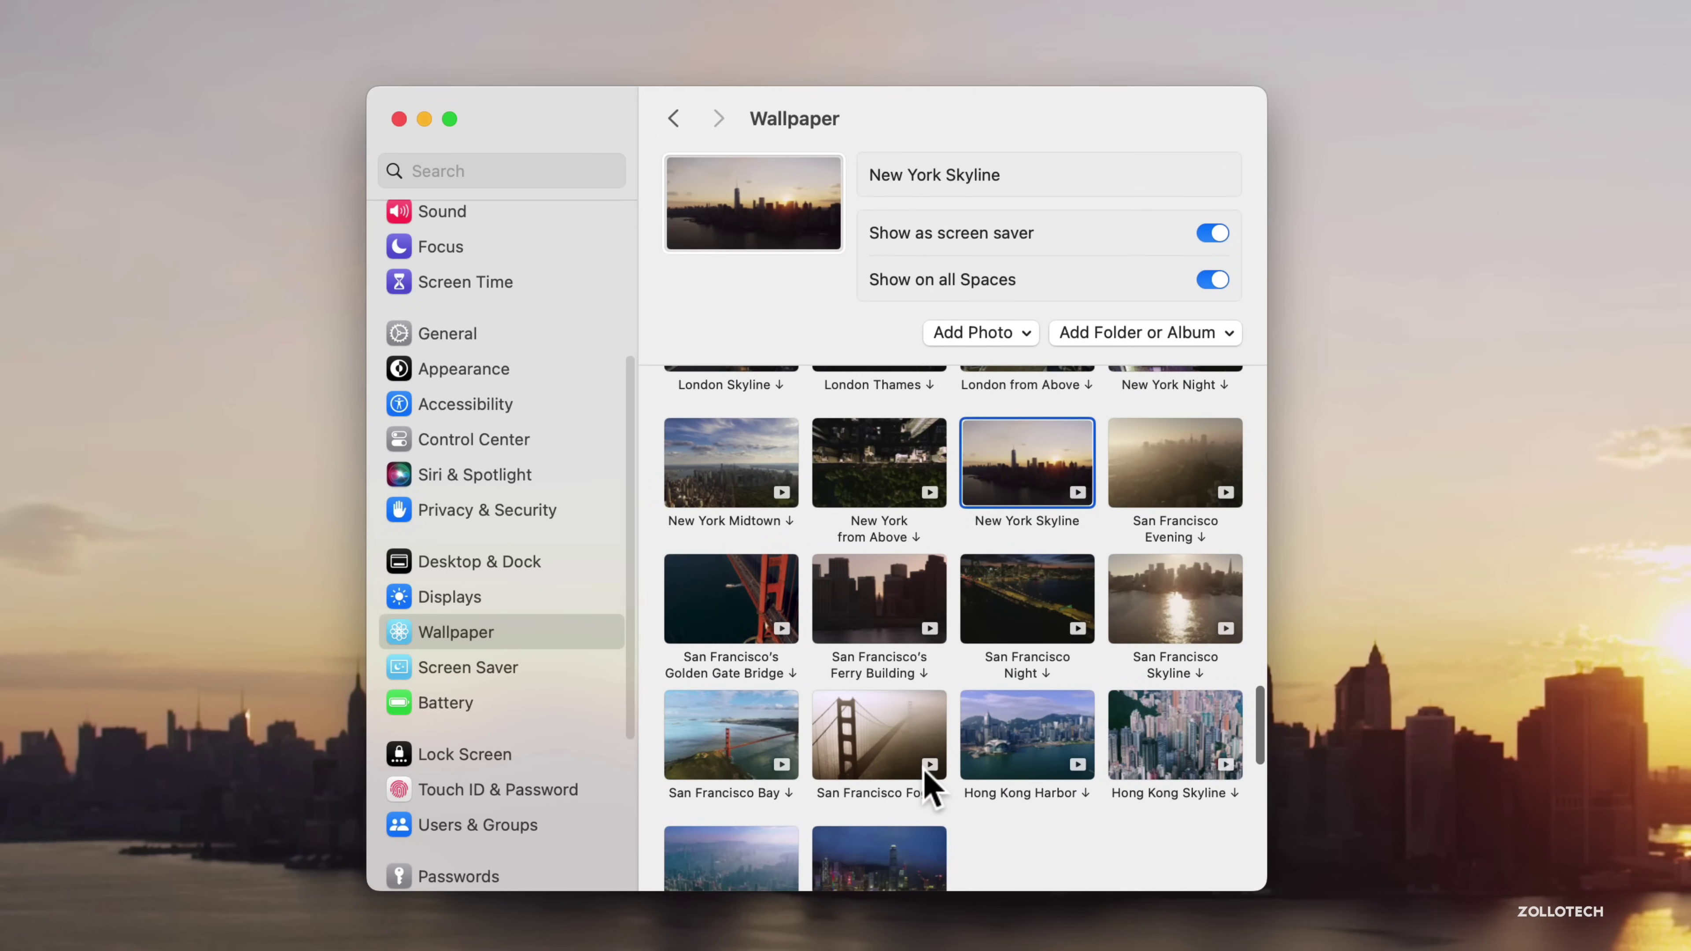
{"action": "scroll", "coordinate": [929, 789], "scroll_direction": "down", "scroll_amount": 2}
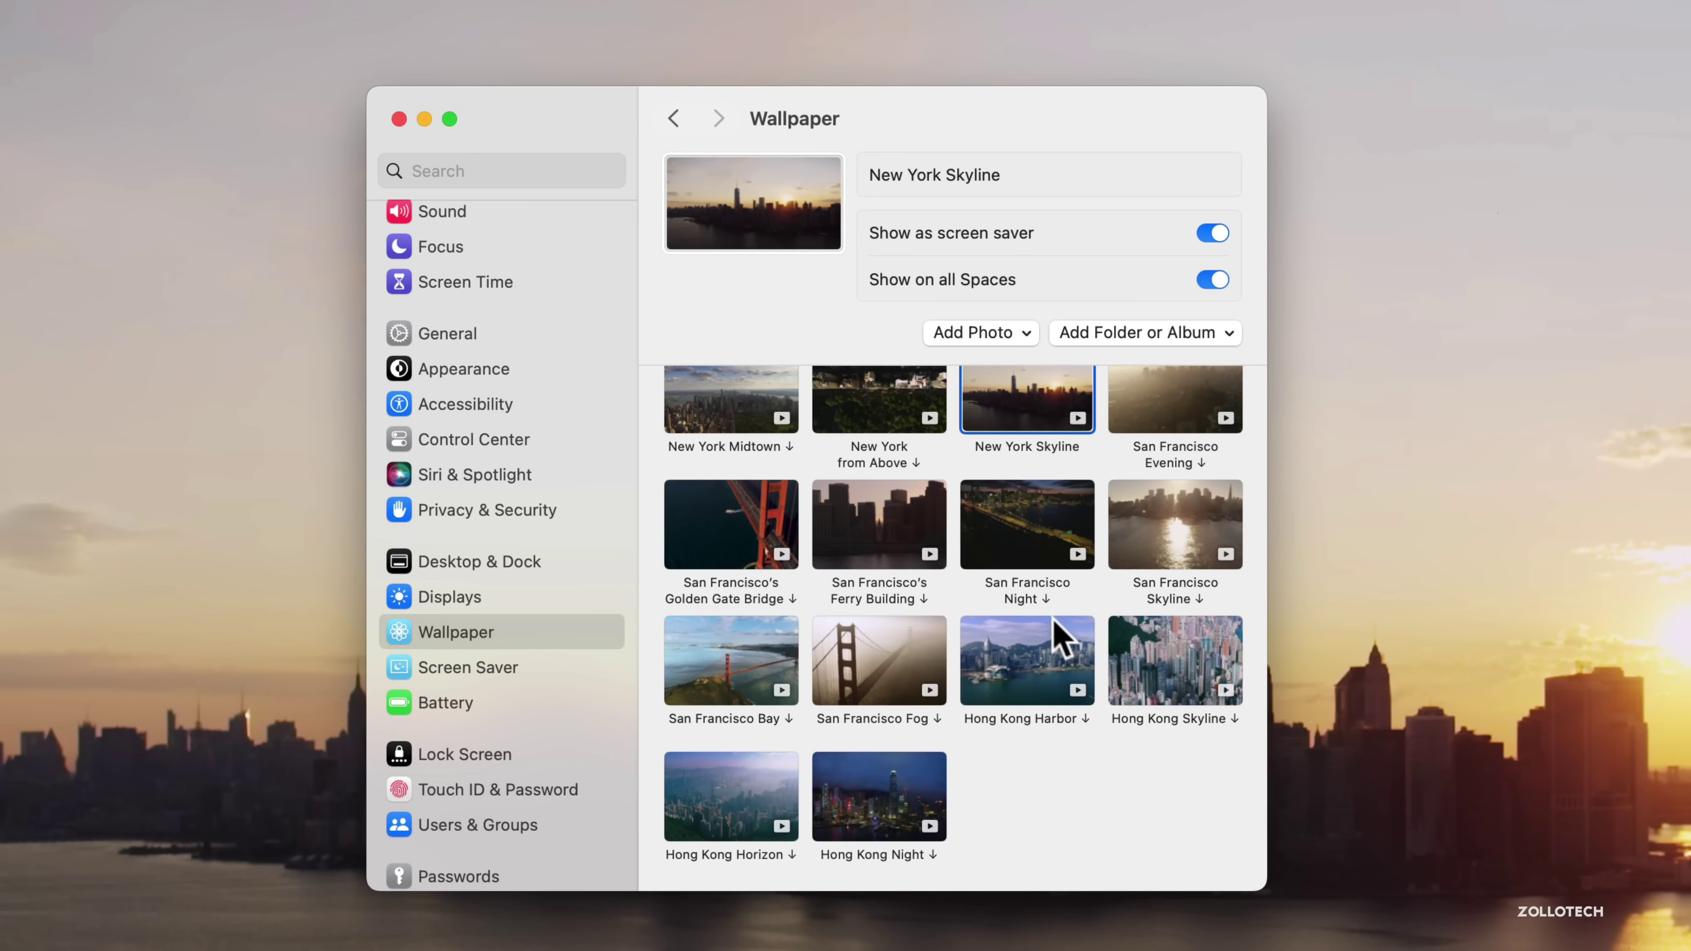
{"action": "scroll", "coordinate": [993, 672], "scroll_direction": "down", "scroll_amount": 3}
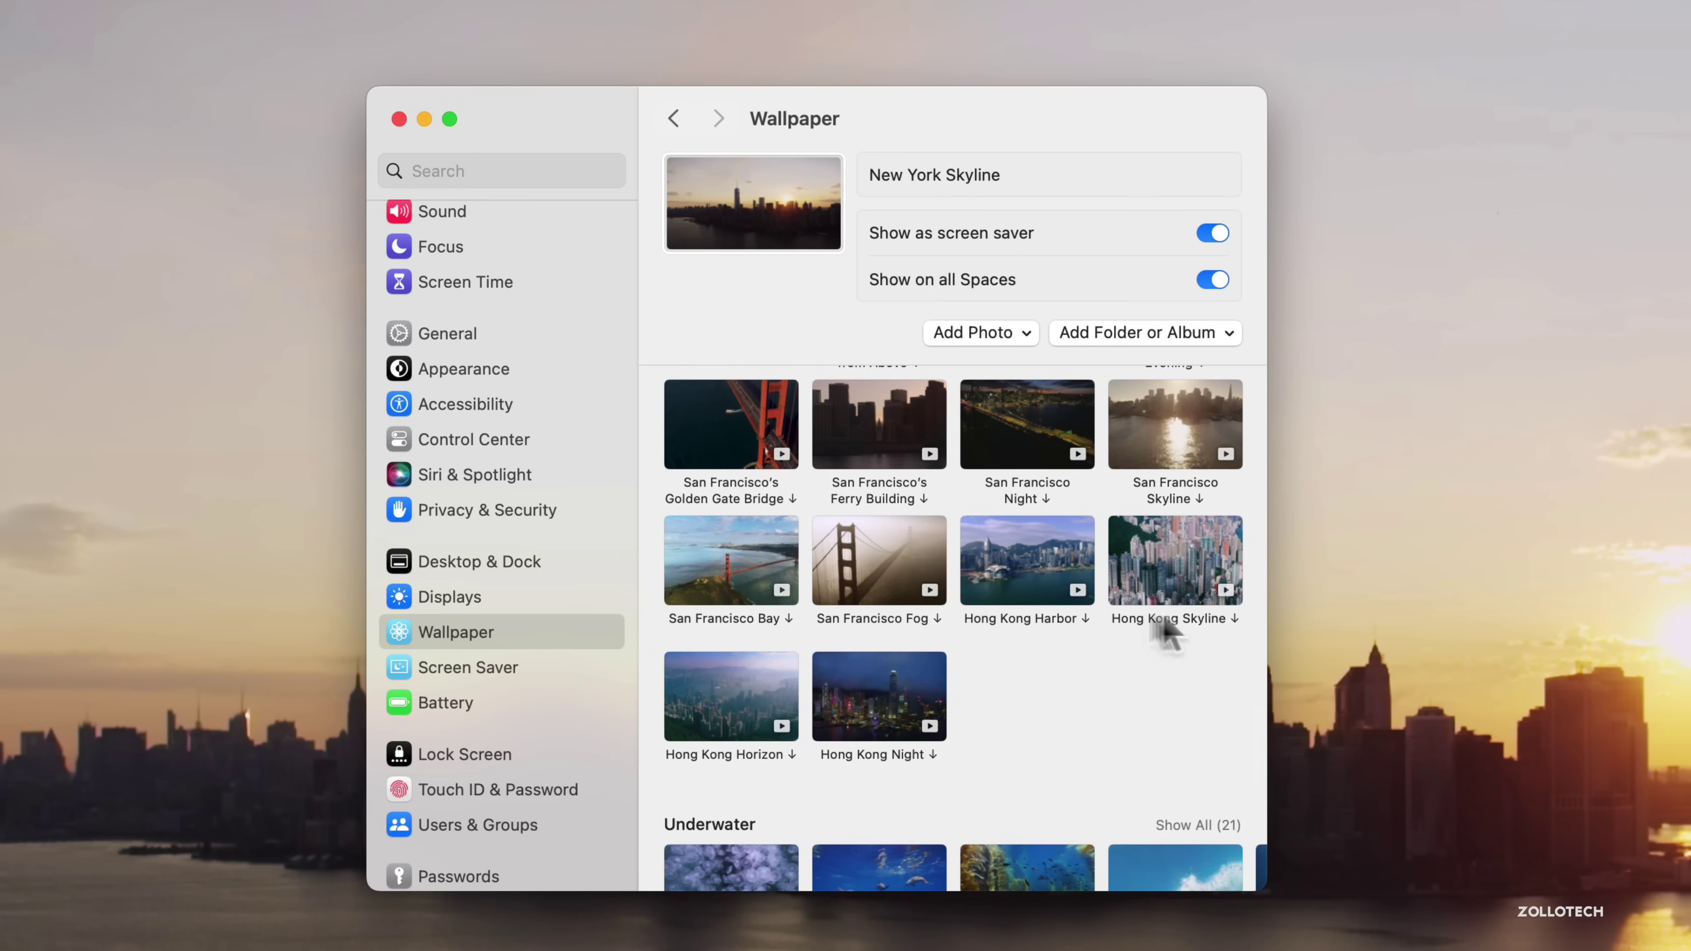
{"action": "scroll", "coordinate": [1196, 629], "scroll_direction": "down", "scroll_amount": 9}
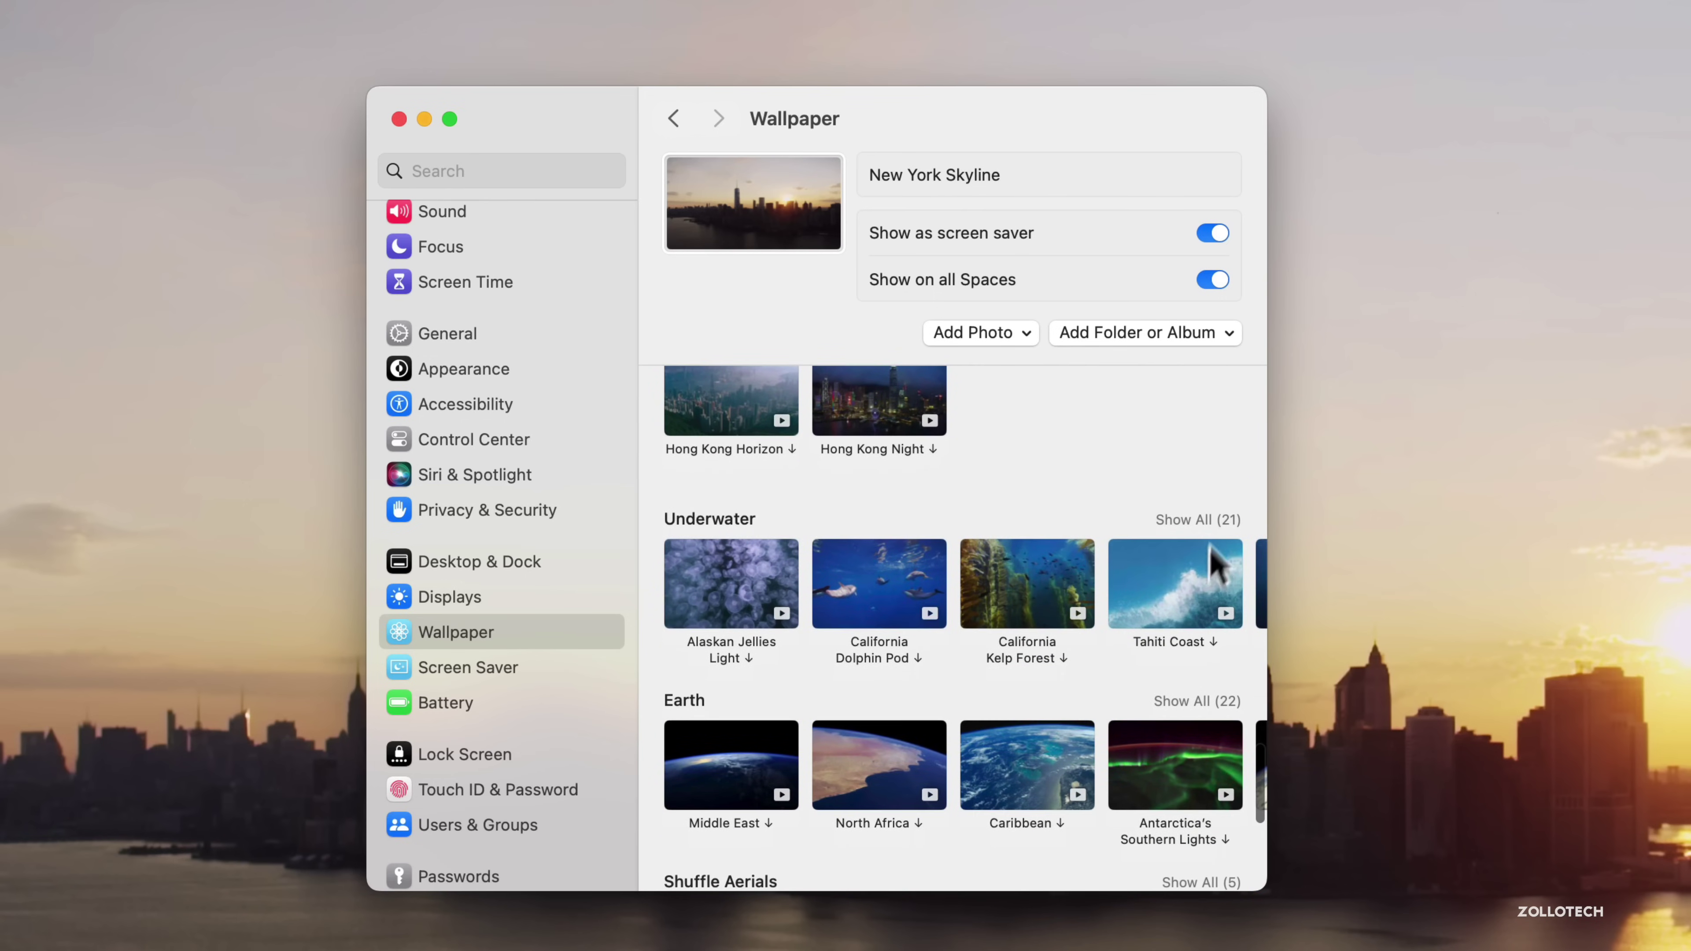
{"action": "left_click", "coordinate": [1202, 521]}
{"action": "scroll", "coordinate": [1106, 659], "scroll_direction": "down", "scroll_amount": 4}
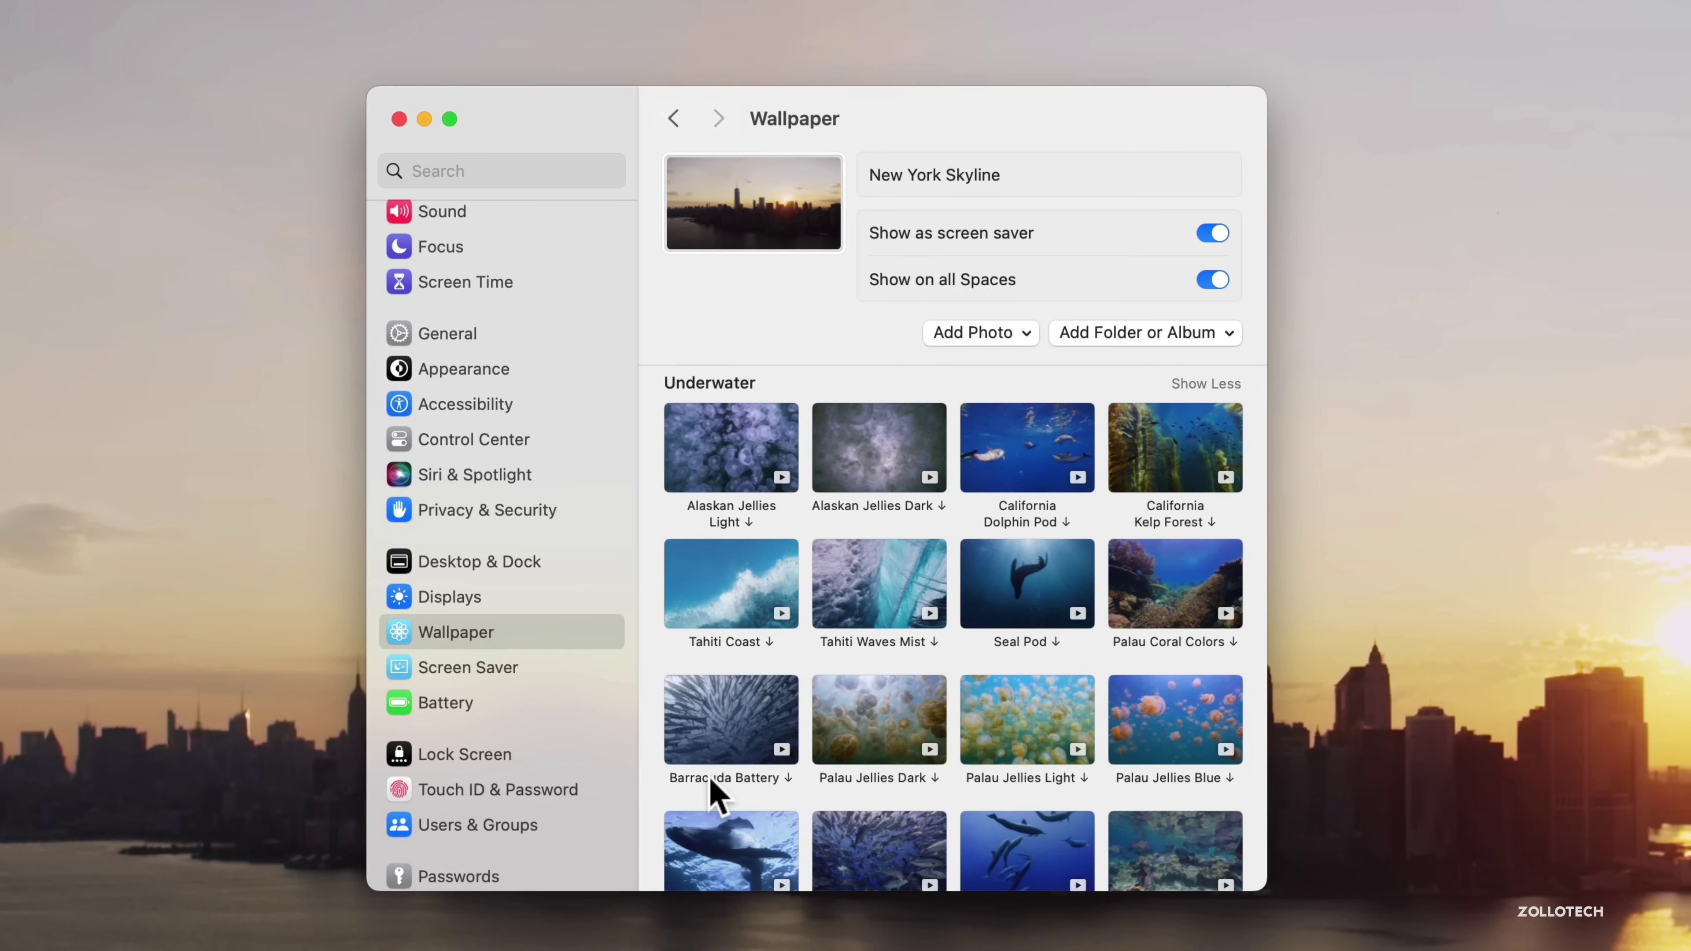
{"action": "scroll", "coordinate": [716, 793], "scroll_direction": "down", "scroll_amount": 5}
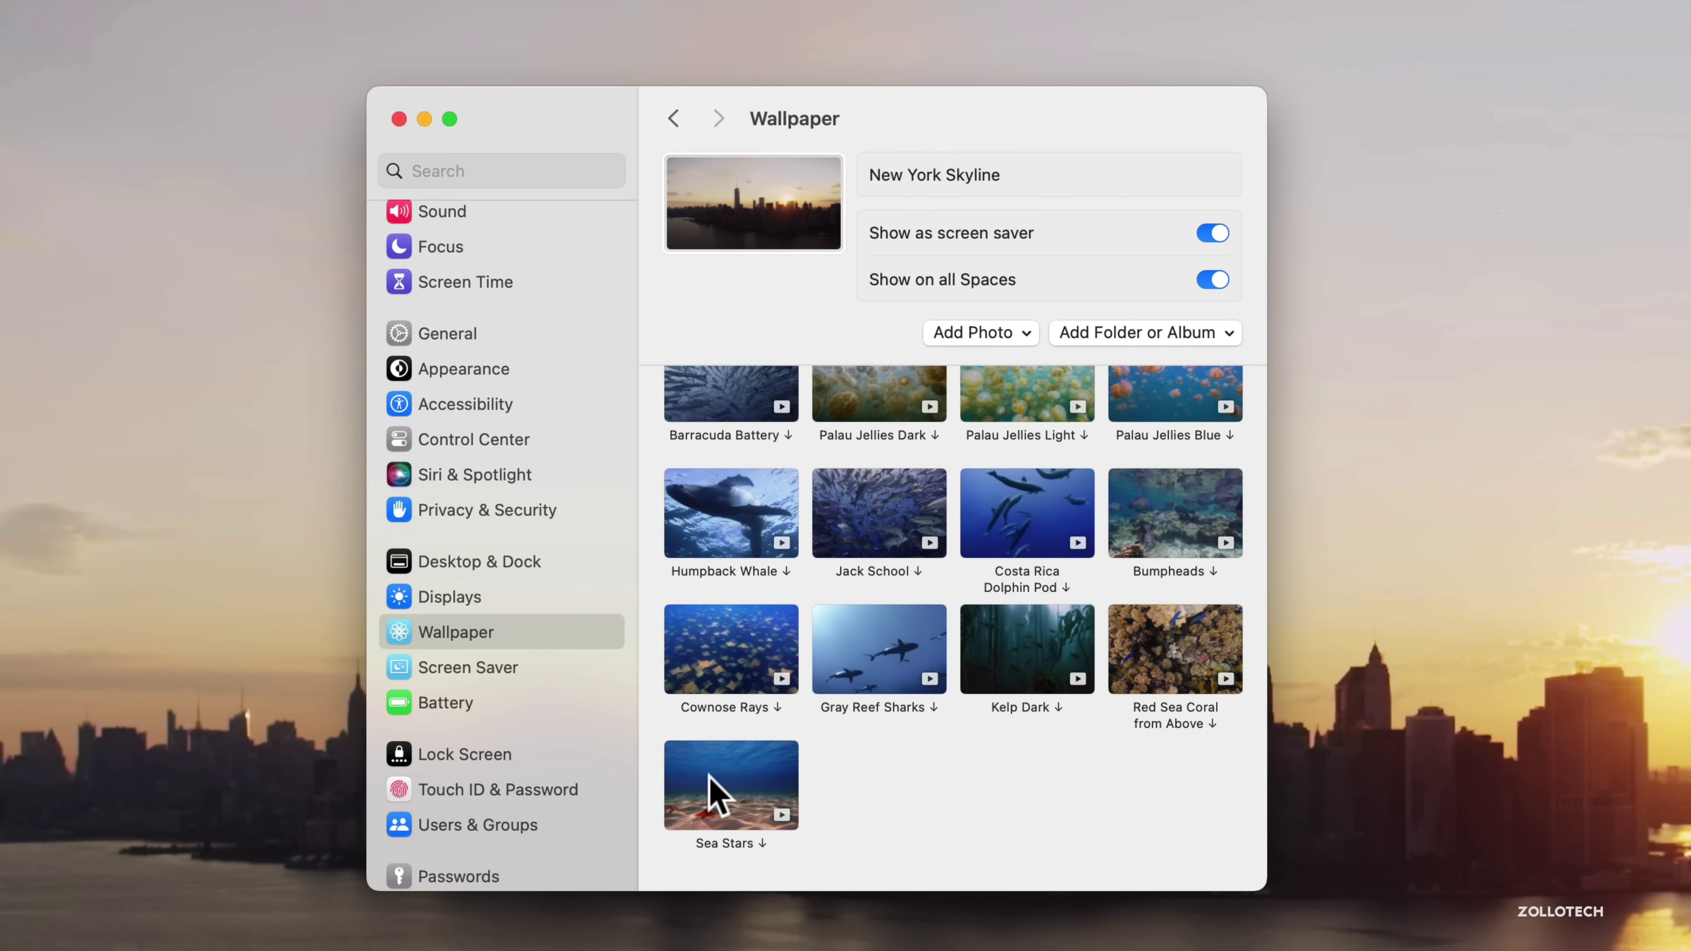
{"action": "left_click", "coordinate": [889, 650]}
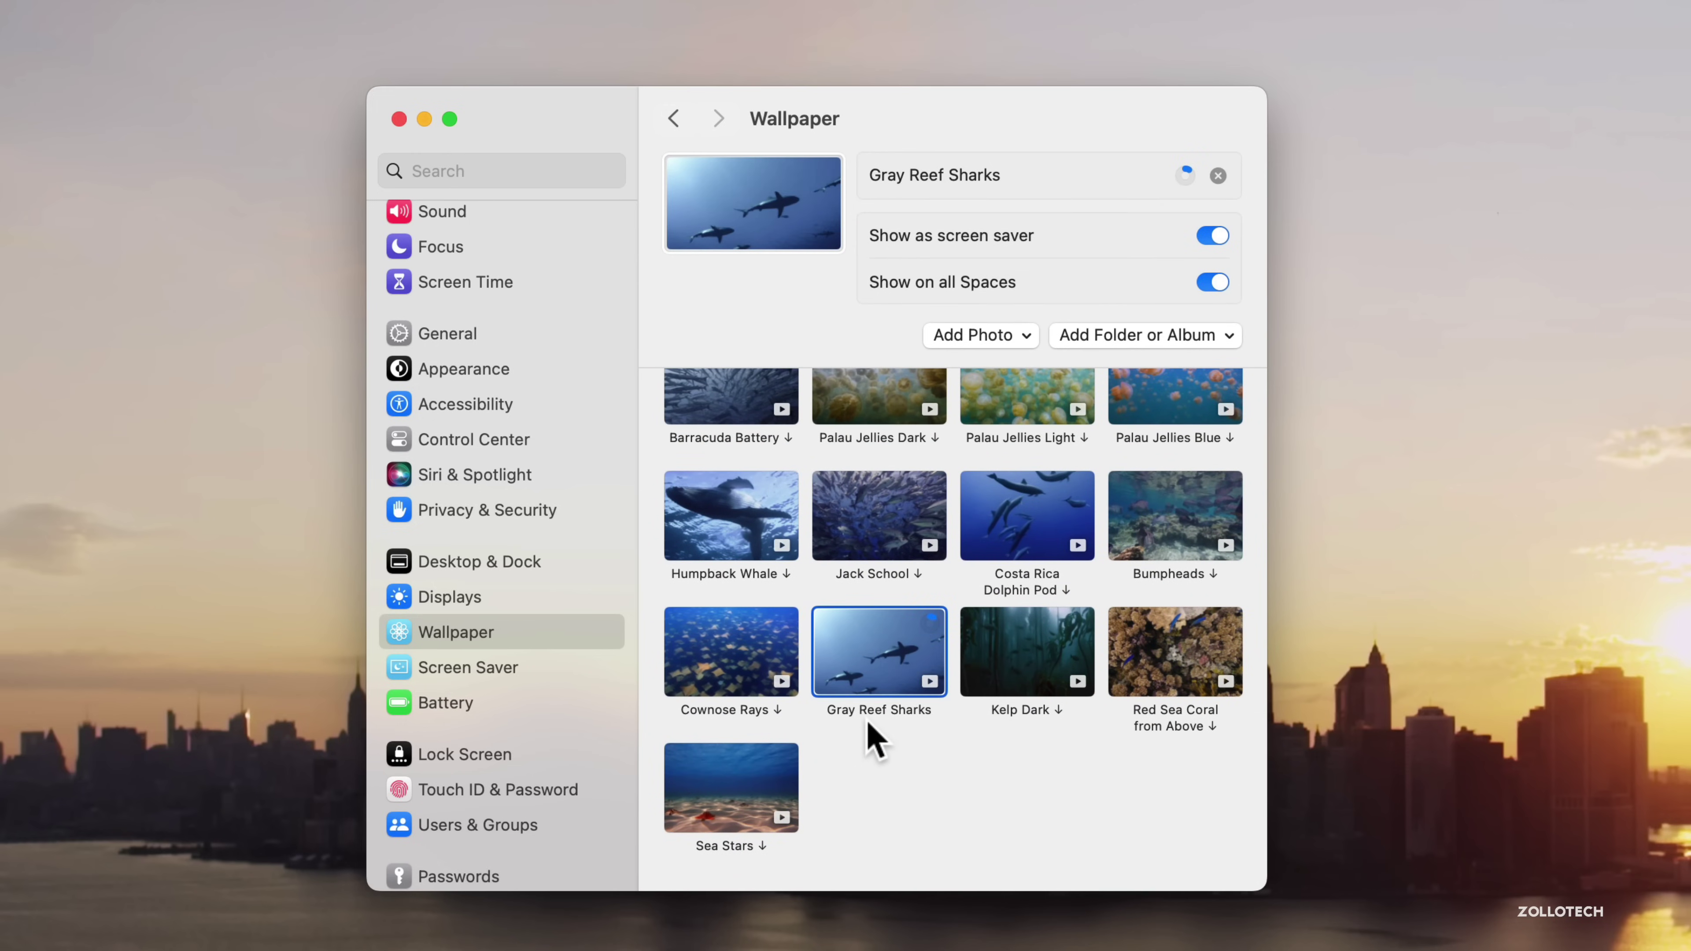
- Expand the full Earth aerial collection and scroll down through the wallpaper list
{"action": "scroll", "coordinate": [929, 759], "scroll_direction": "down", "scroll_amount": 10}
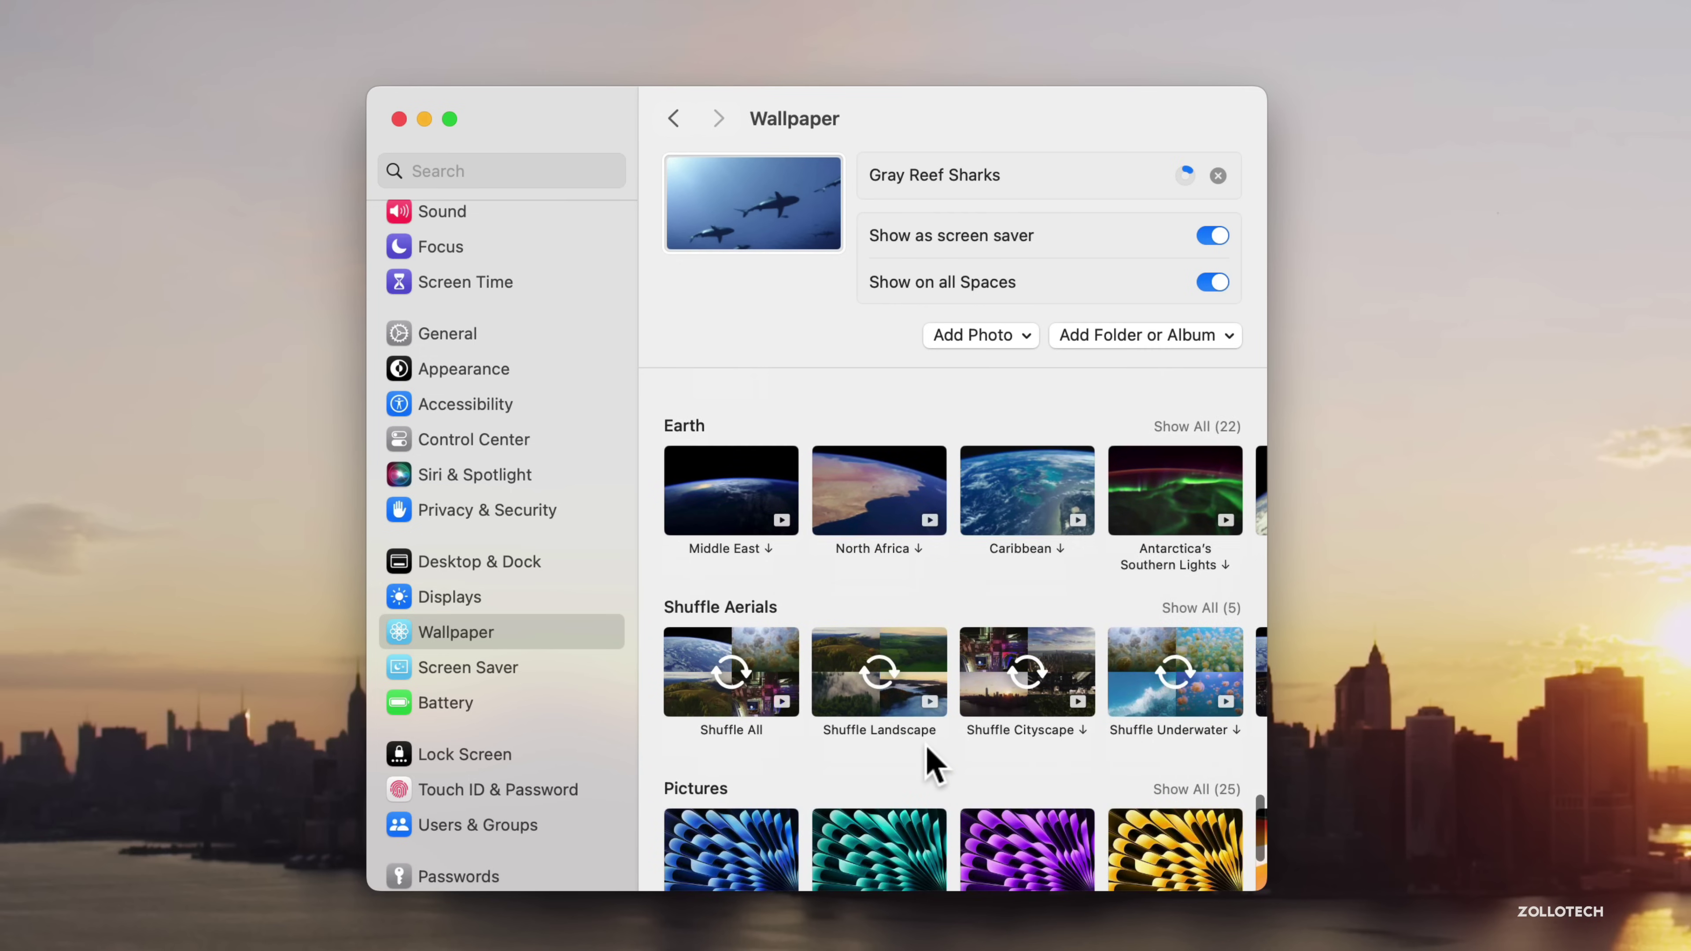
{"action": "left_click", "coordinate": [1199, 427]}
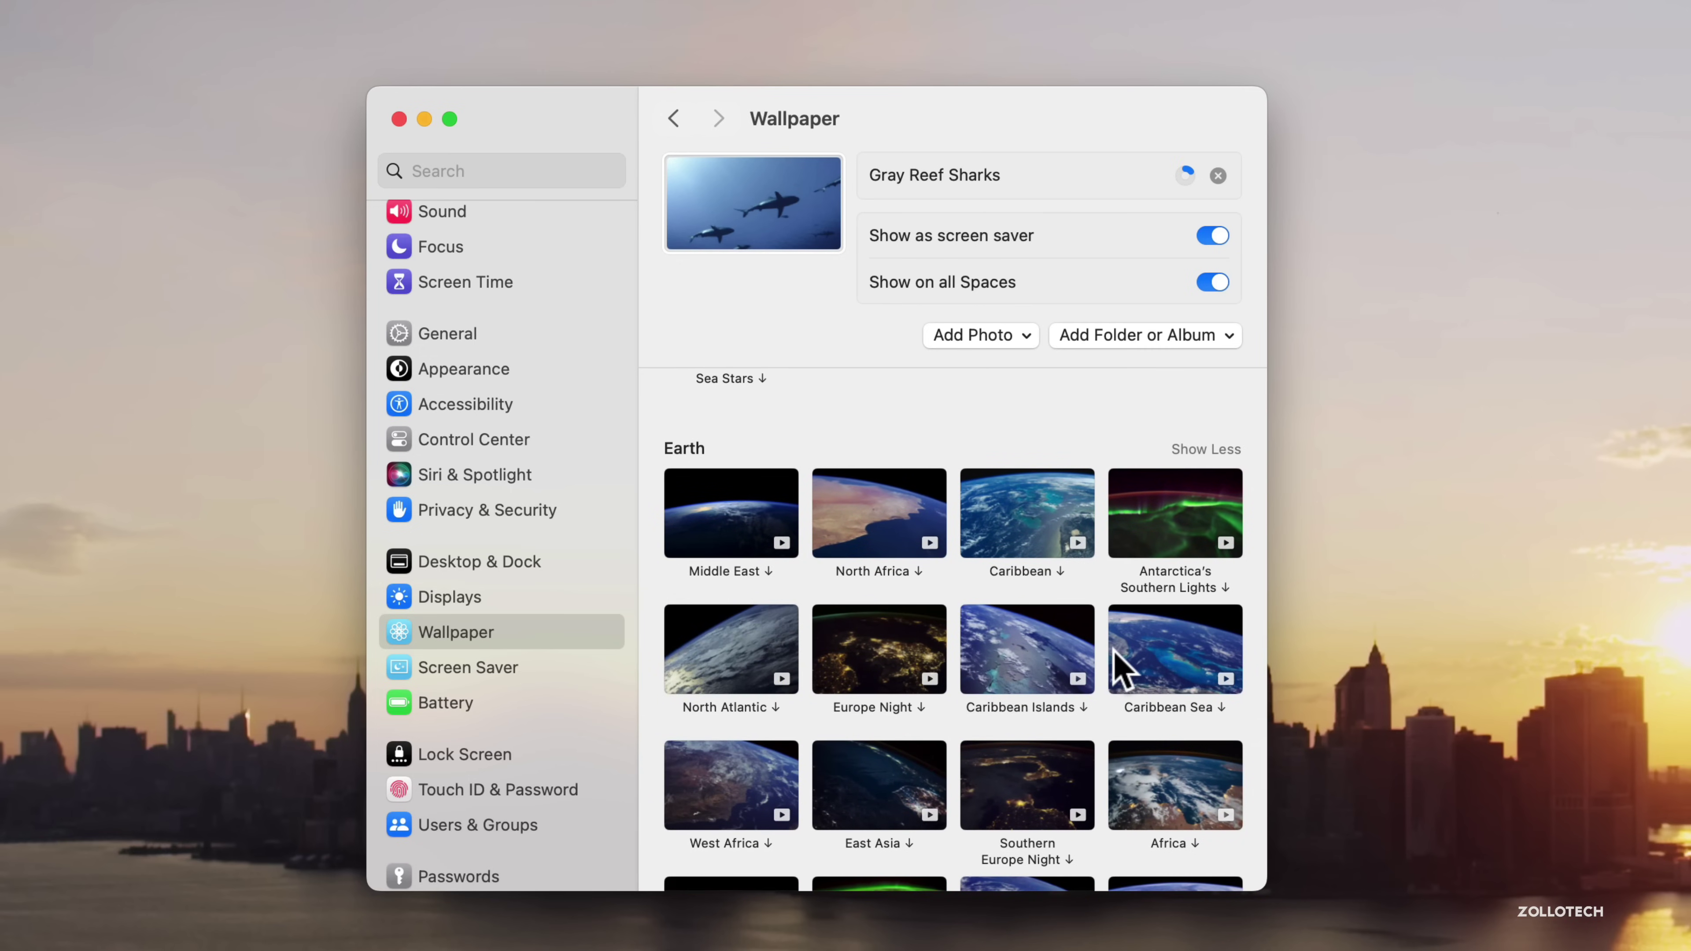
{"action": "scroll", "coordinate": [1119, 667], "scroll_direction": "down", "scroll_amount": 1}
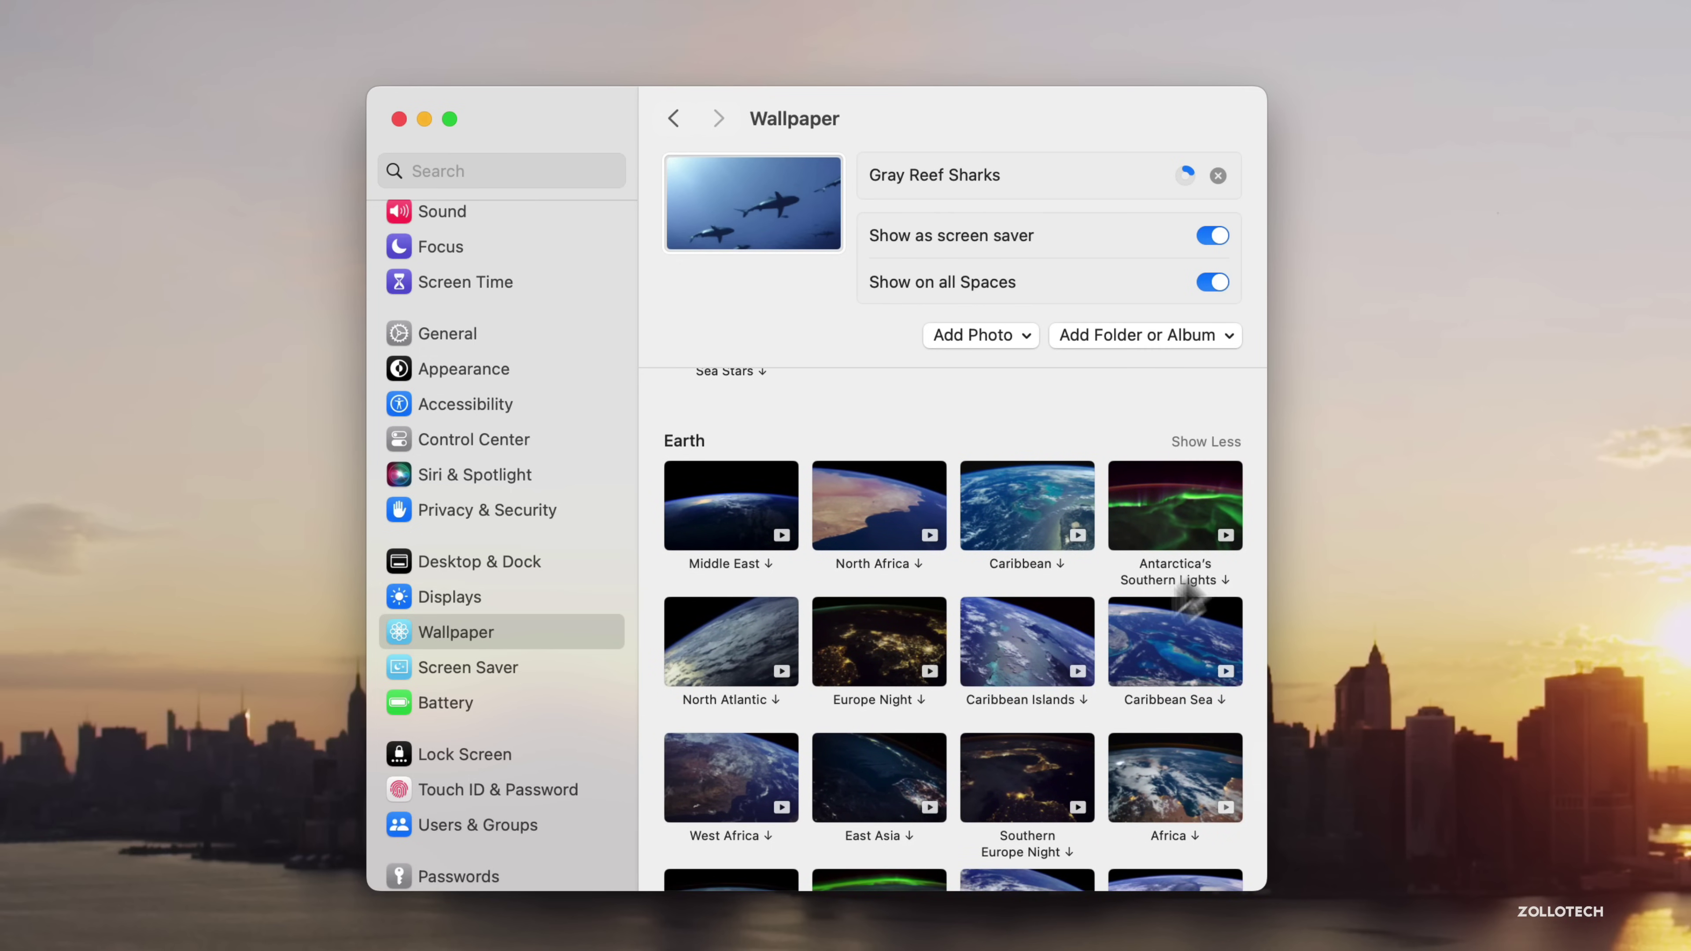
{"action": "scroll", "coordinate": [1117, 680], "scroll_direction": "down", "scroll_amount": 5}
{"action": "scroll", "coordinate": [1113, 680], "scroll_direction": "down", "scroll_amount": 10}
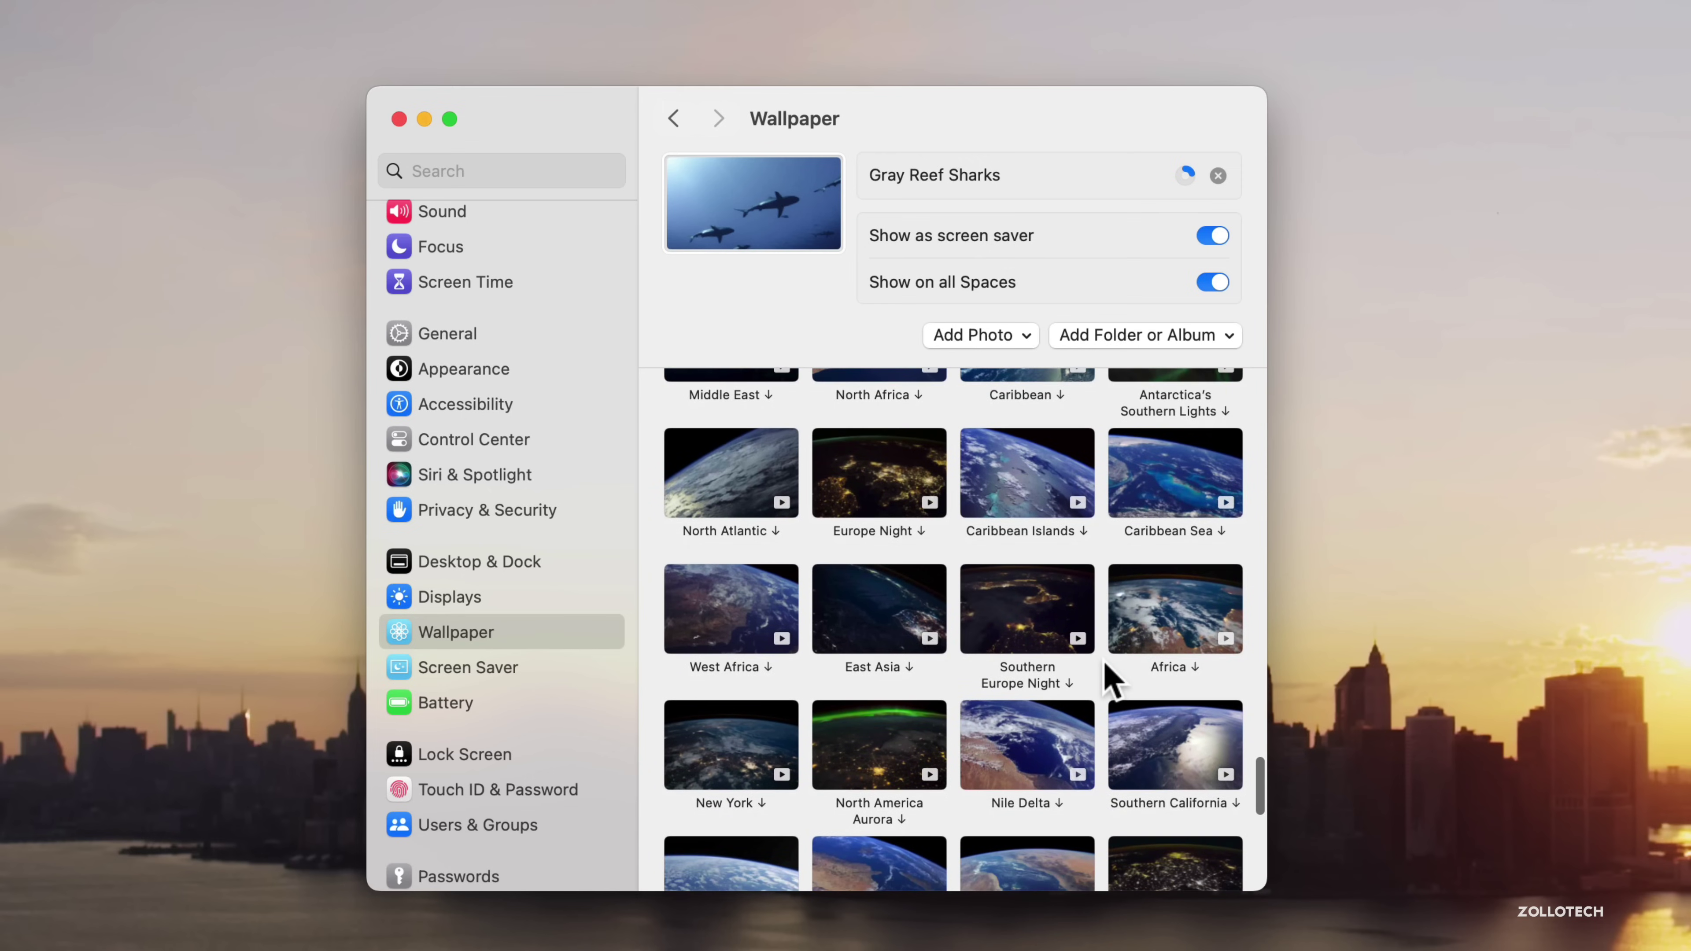
{"action": "scroll", "coordinate": [1112, 679], "scroll_direction": "down", "scroll_amount": 8}
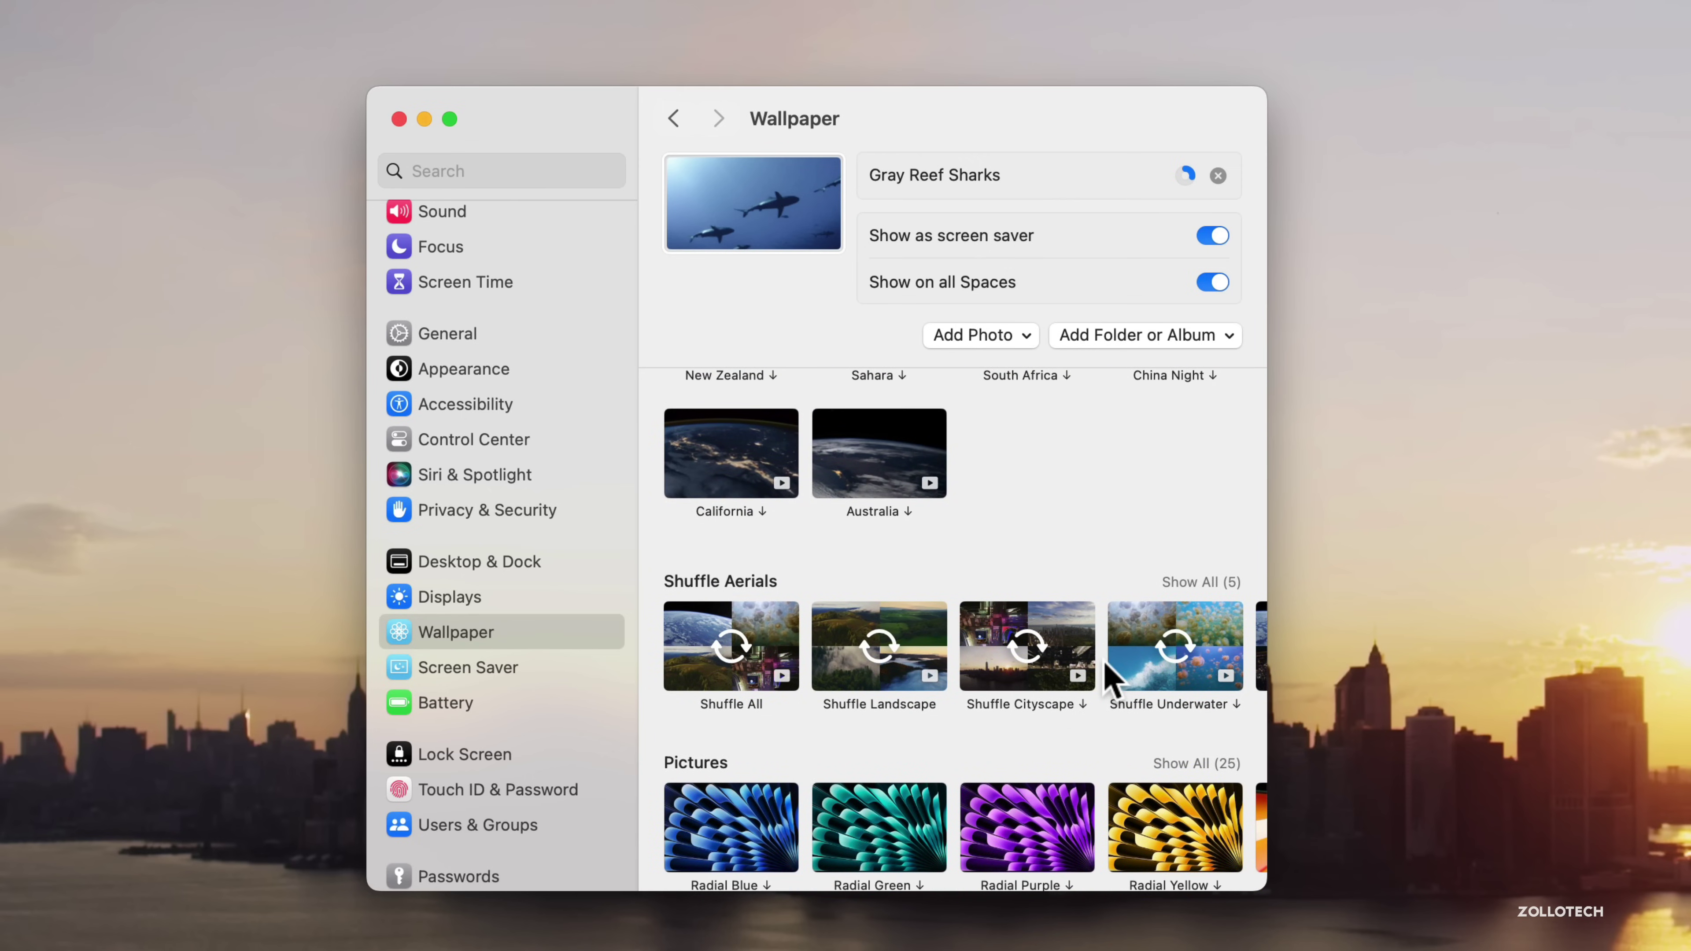
{"action": "scroll", "coordinate": [1112, 680], "scroll_direction": "down", "scroll_amount": 5}
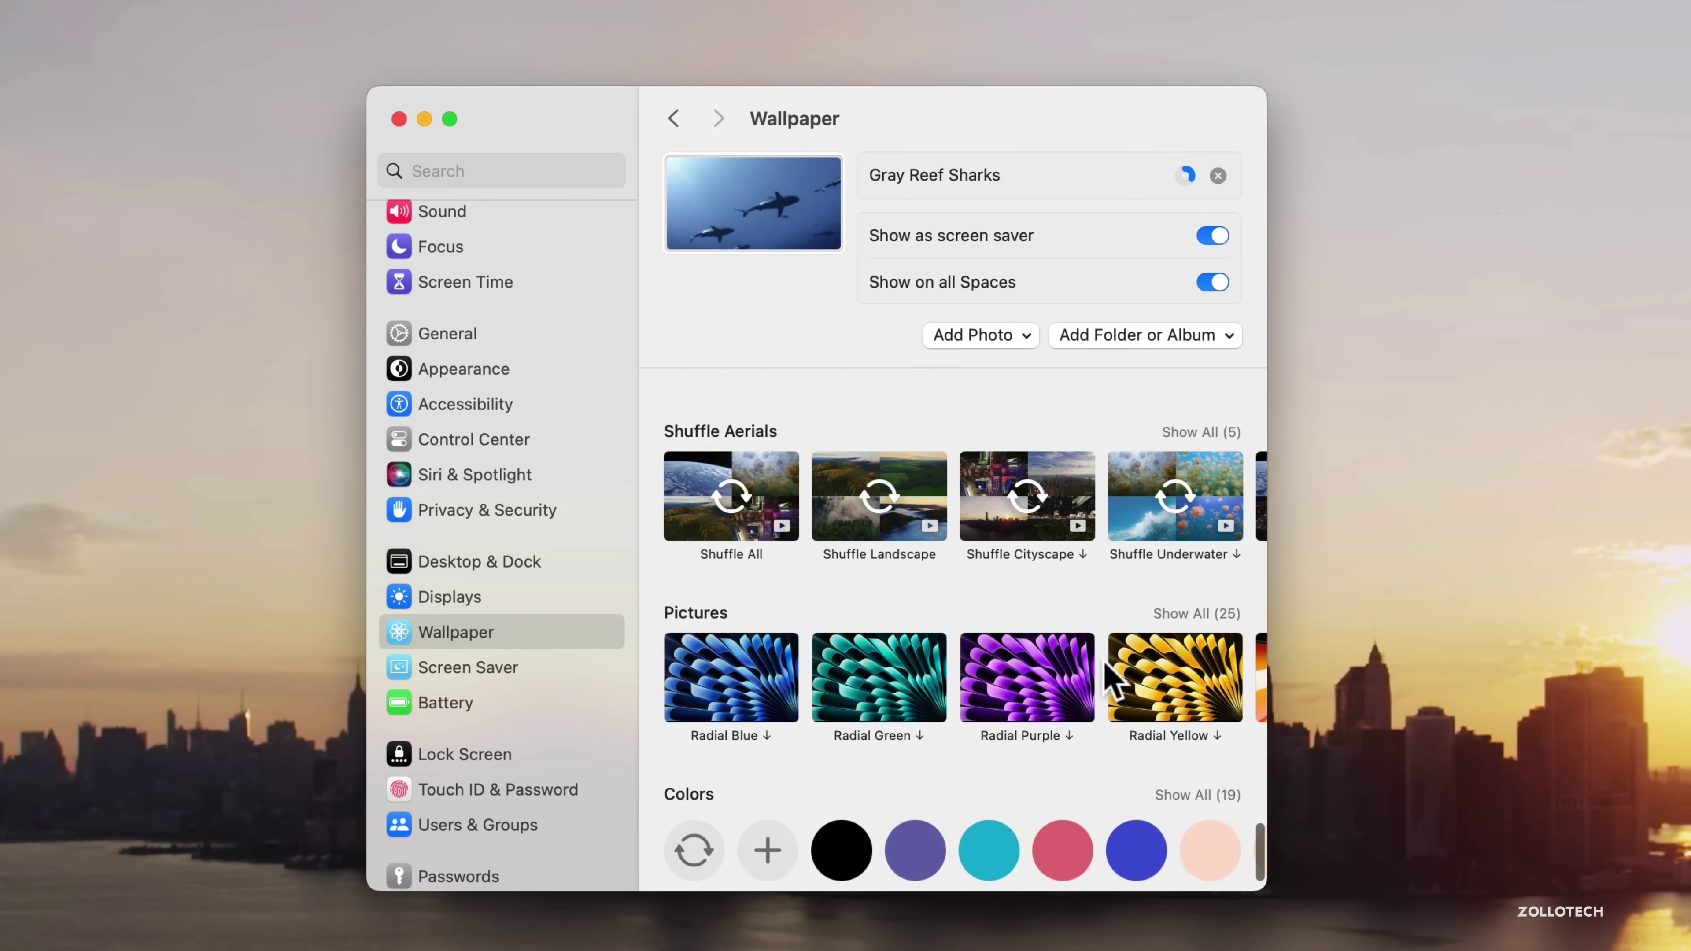
{"action": "scroll", "coordinate": [1114, 680], "scroll_direction": "down", "scroll_amount": 1}
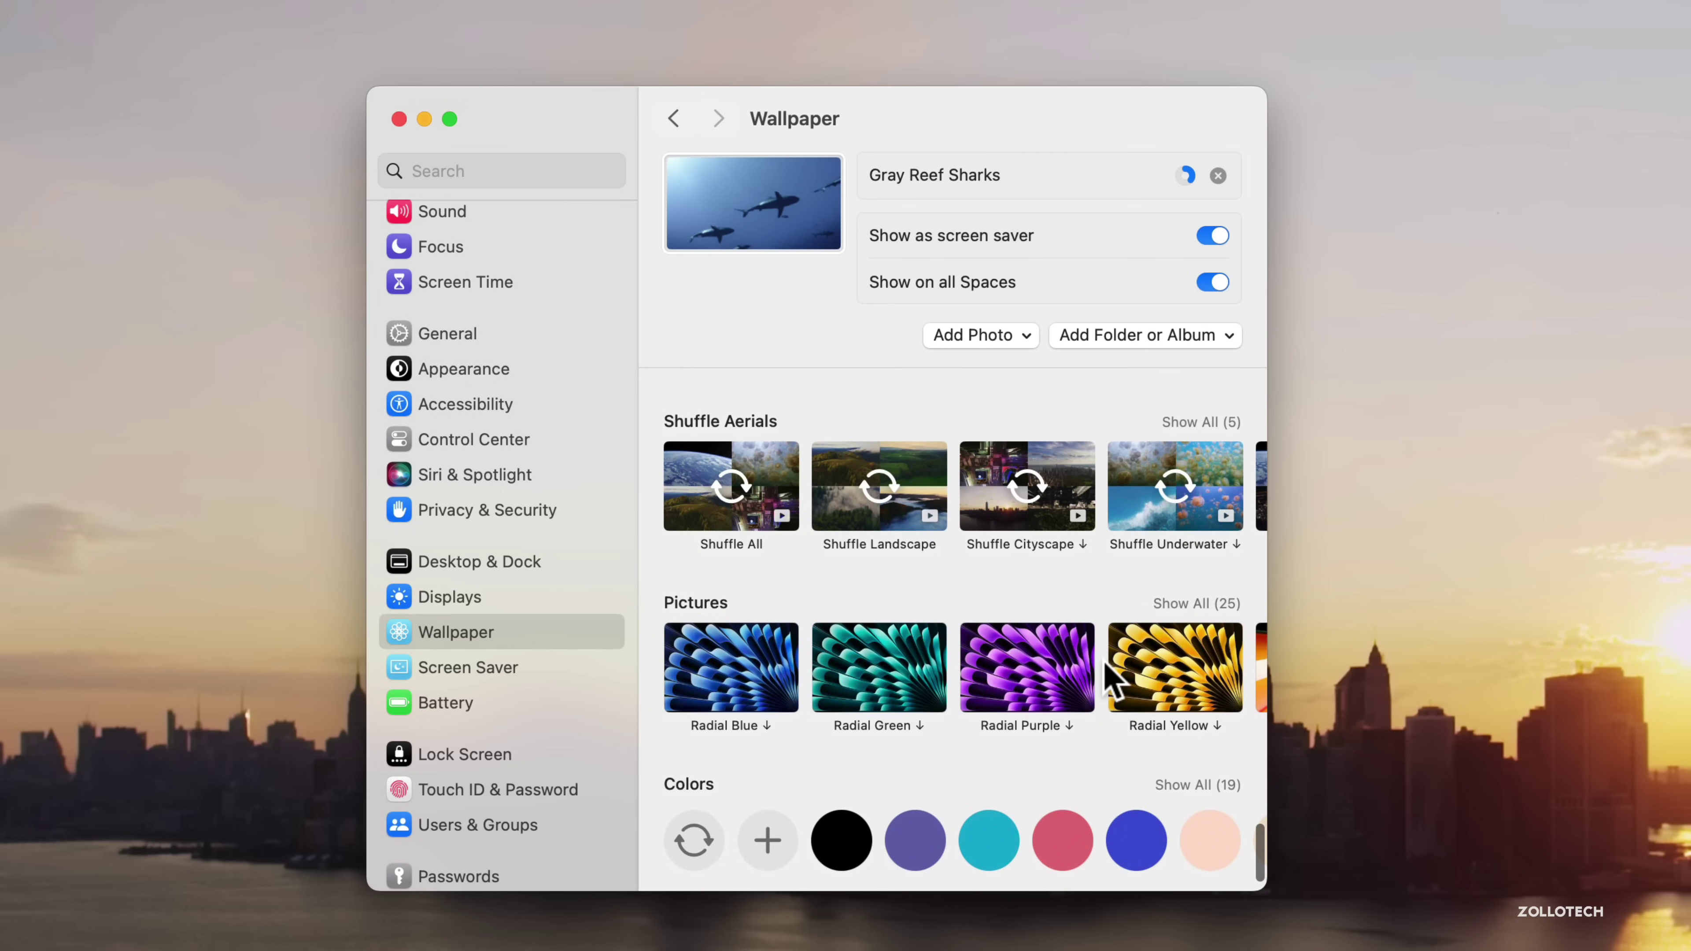
- Reveal all five Shuffle Aerials and choose Shuffle Landscape as the wallpaper
{"action": "left_click", "coordinate": [1219, 423]}
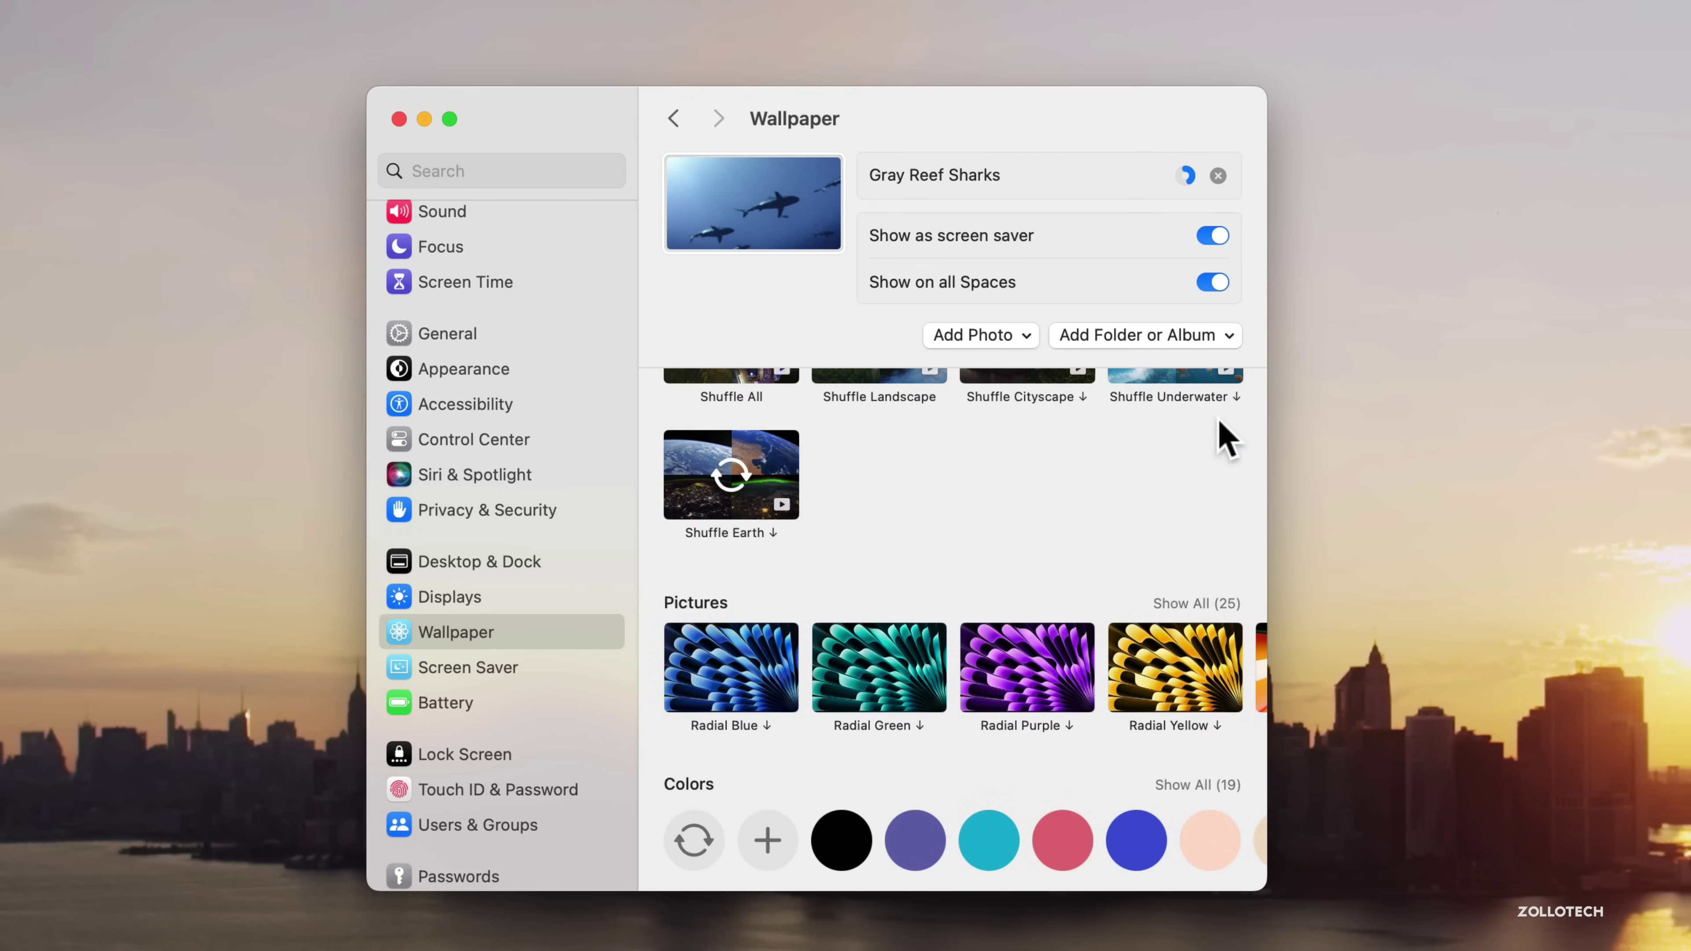
{"action": "scroll", "coordinate": [1132, 513], "scroll_direction": "up", "scroll_amount": 8}
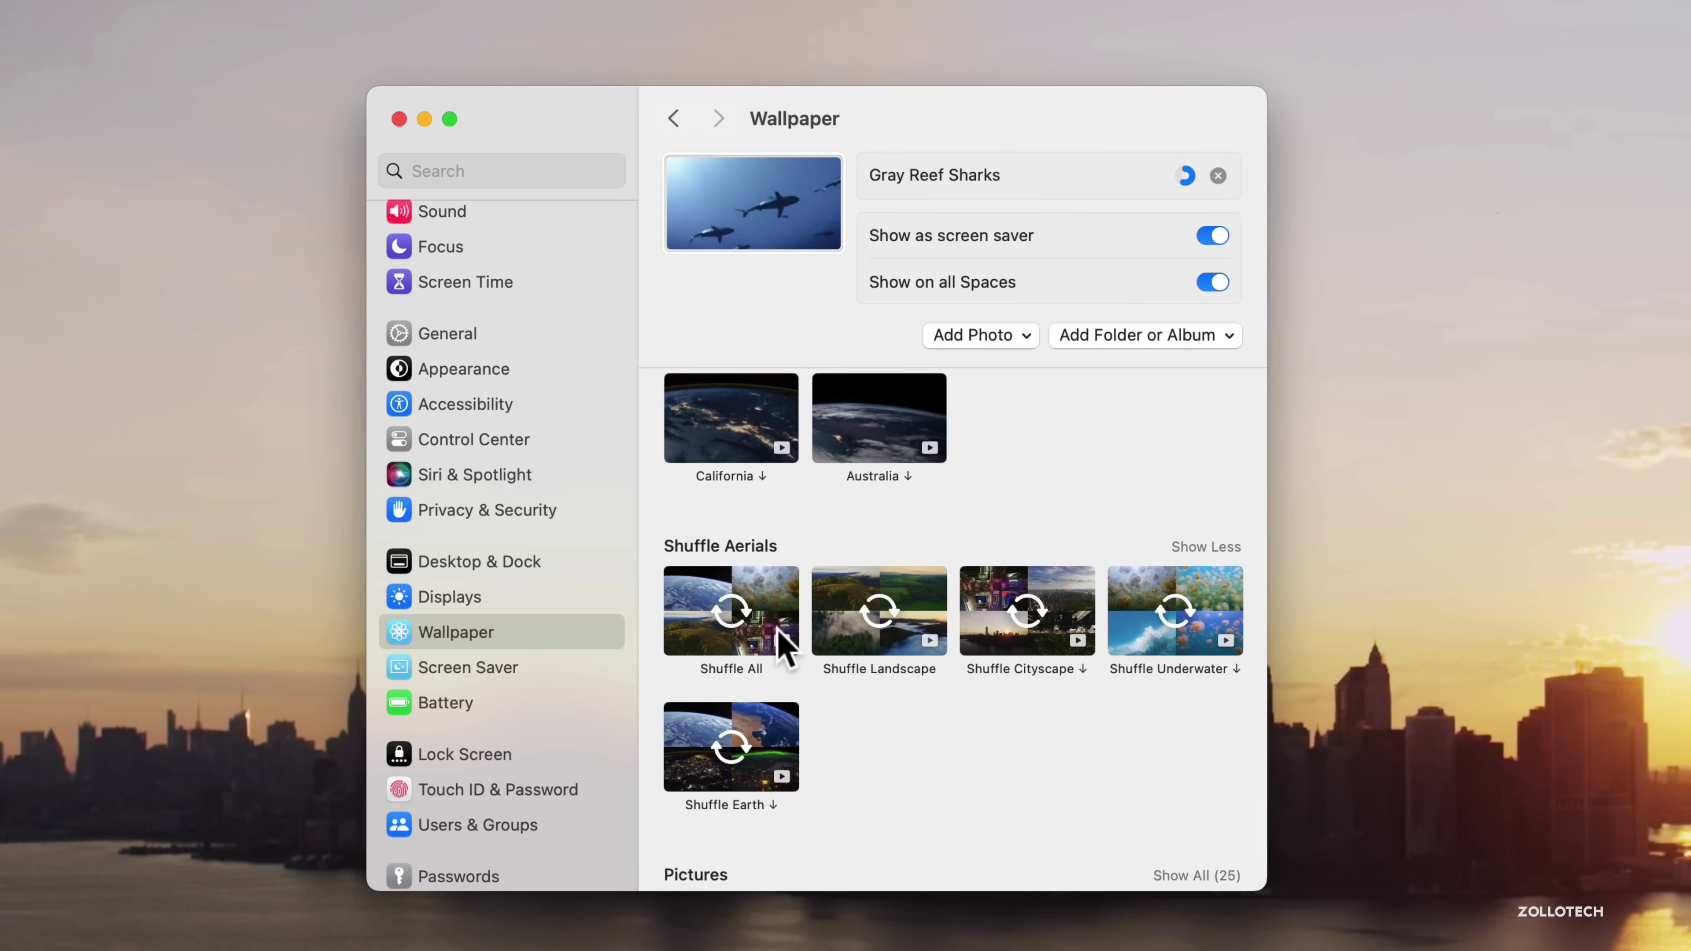
{"action": "left_click", "coordinate": [915, 650]}
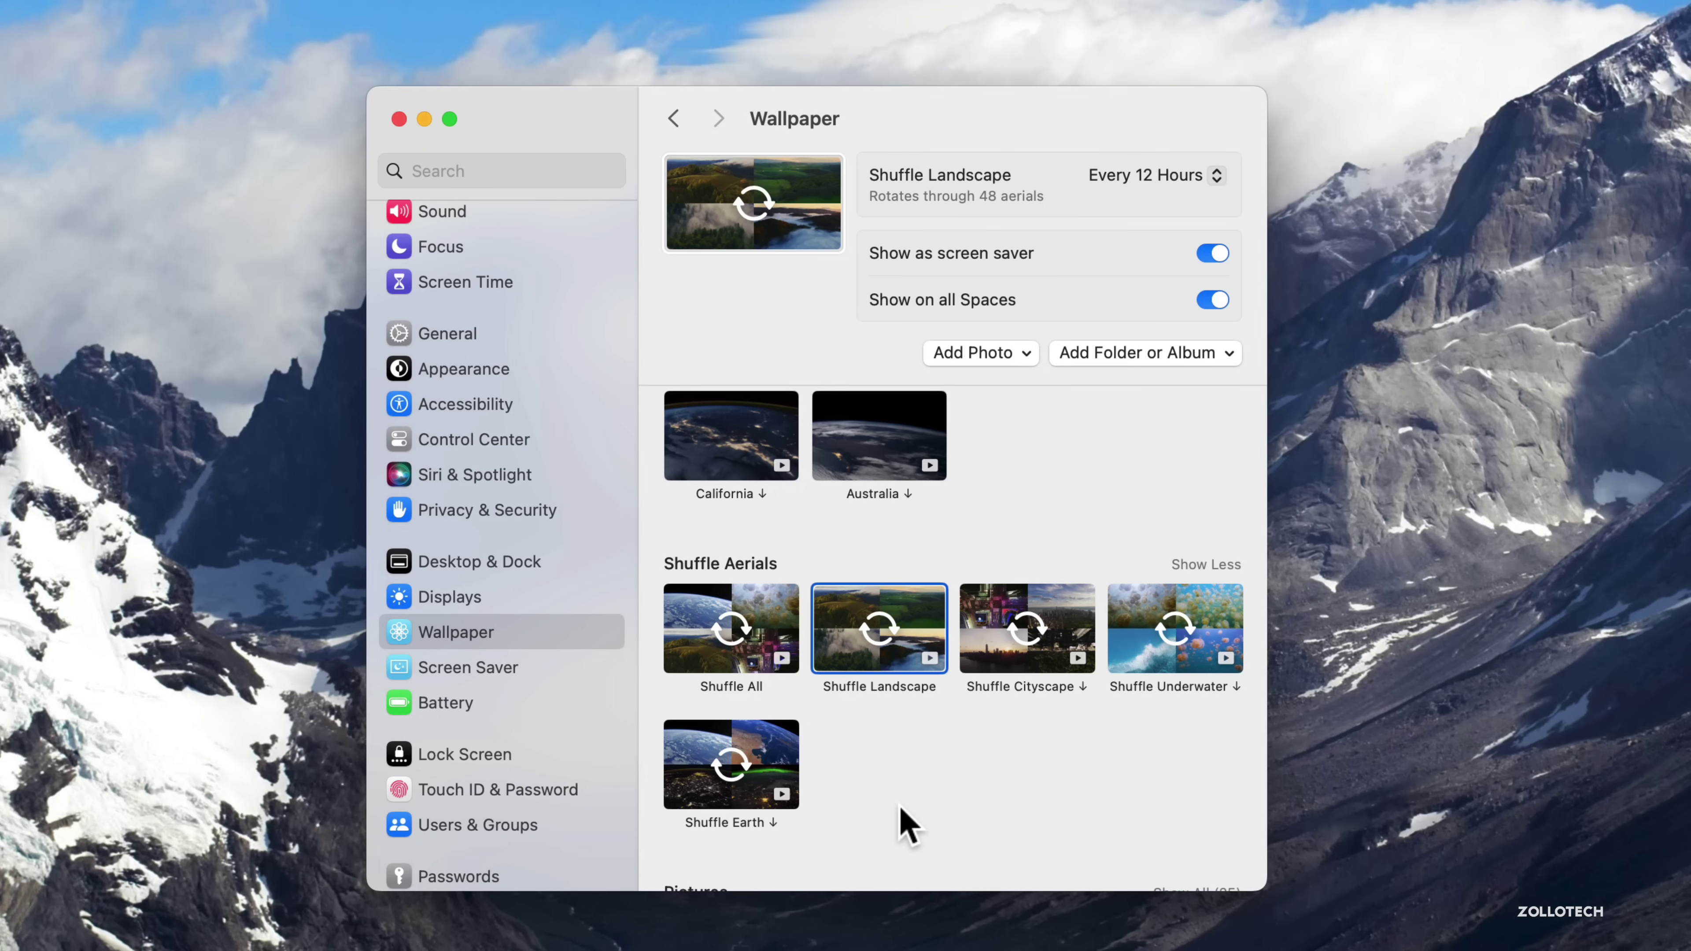
- Expand all 25 Pictures wallpapers and scroll through them
{"action": "scroll", "coordinate": [904, 821], "scroll_direction": "down", "scroll_amount": 5}
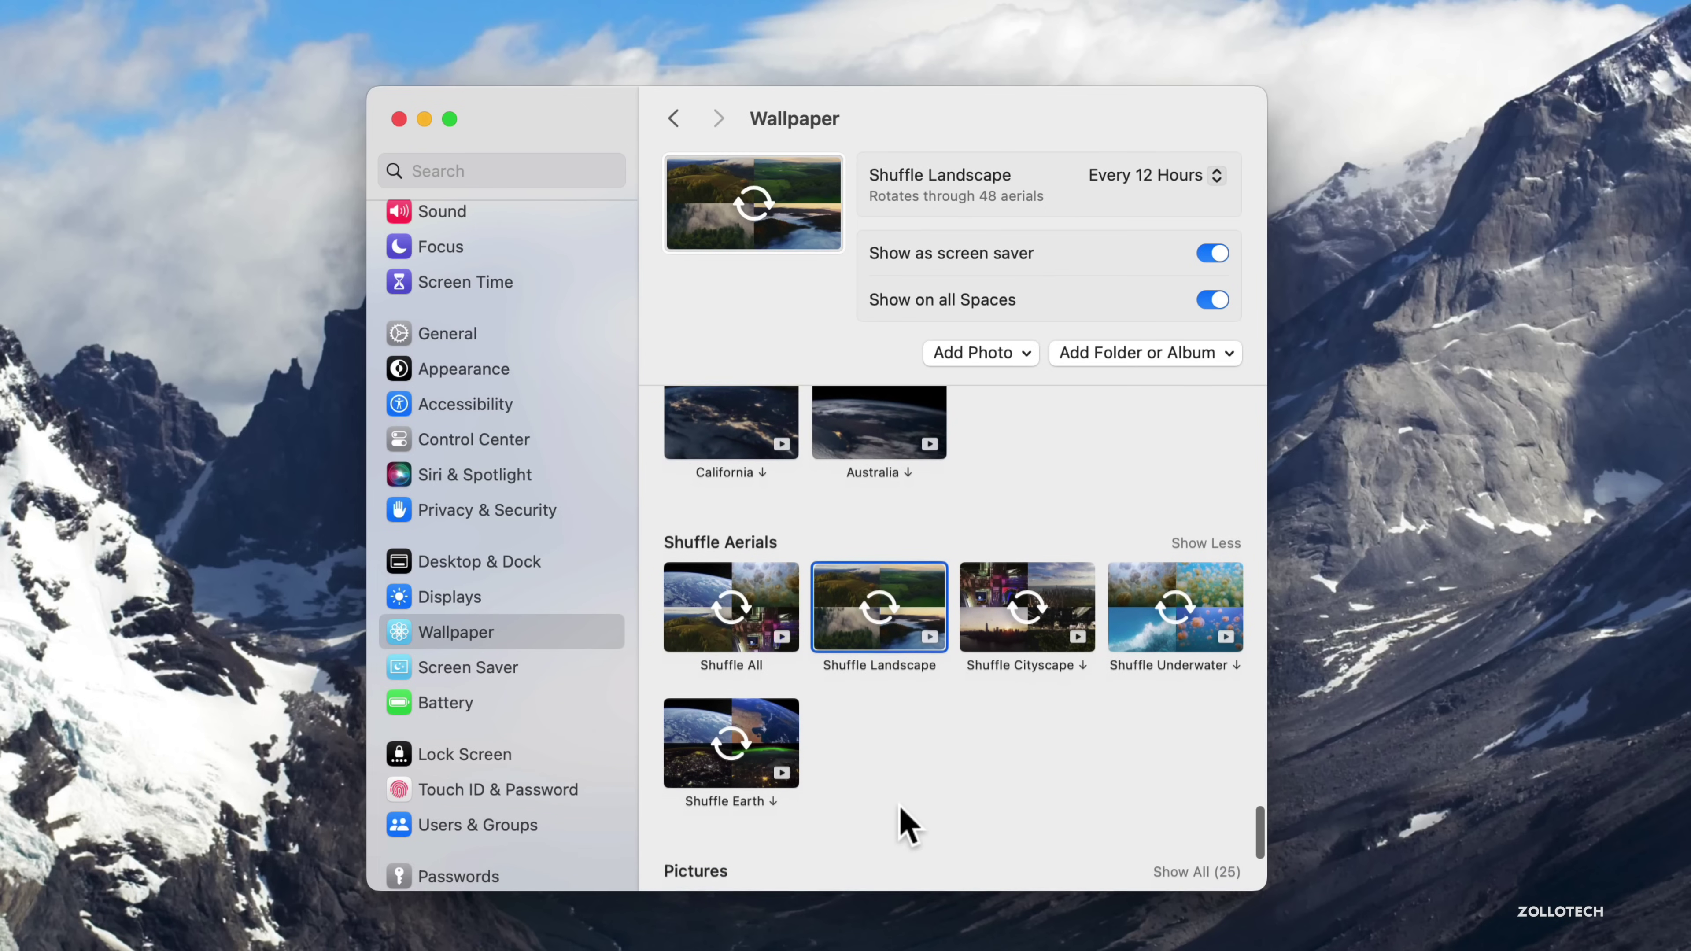
{"action": "left_click", "coordinate": [1235, 566]}
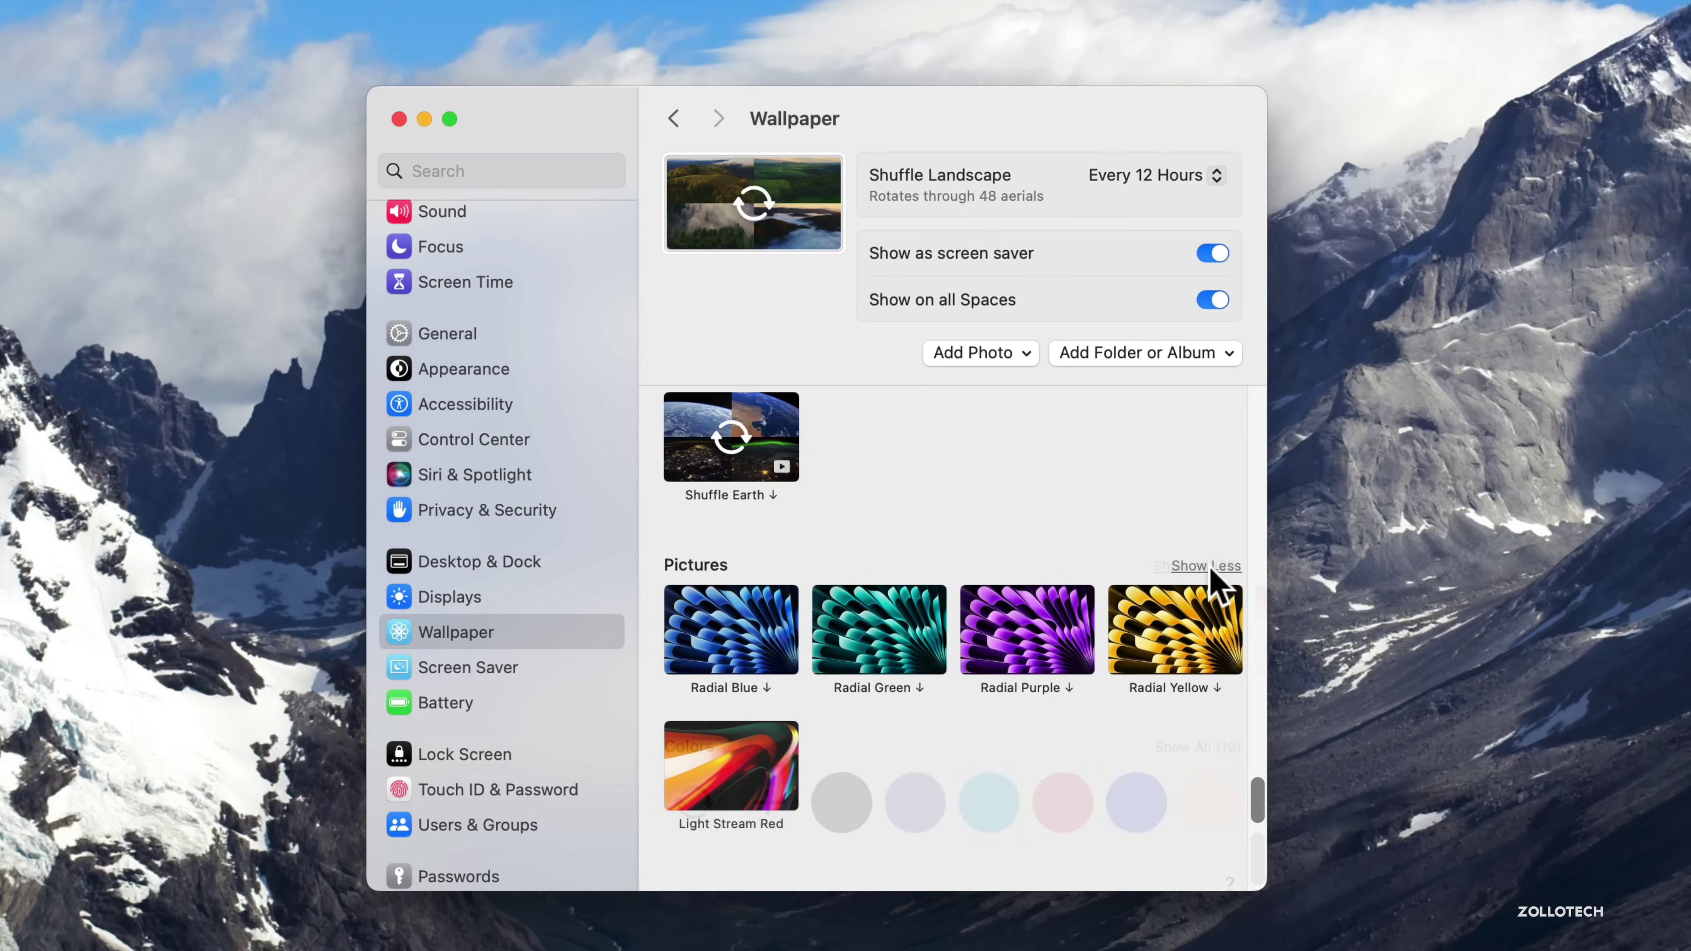
{"action": "scroll", "coordinate": [1095, 723], "scroll_direction": "down", "scroll_amount": 3}
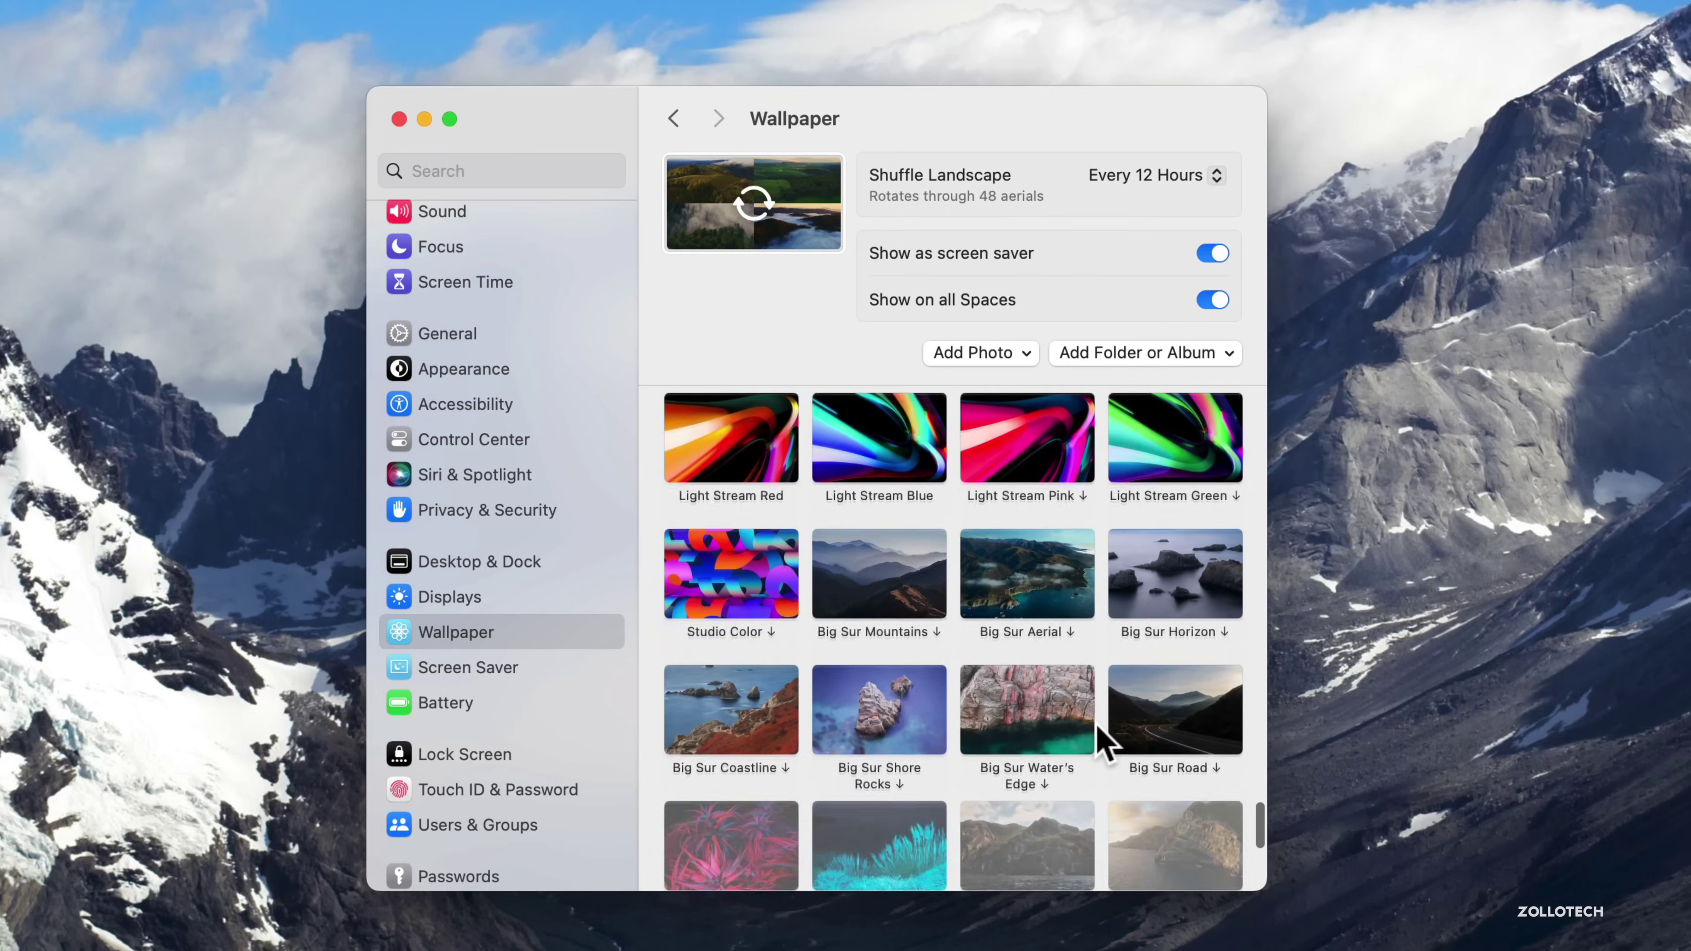
{"action": "scroll", "coordinate": [1095, 722], "scroll_direction": "down", "scroll_amount": 5}
{"action": "scroll", "coordinate": [1096, 723], "scroll_direction": "down", "scroll_amount": 3}
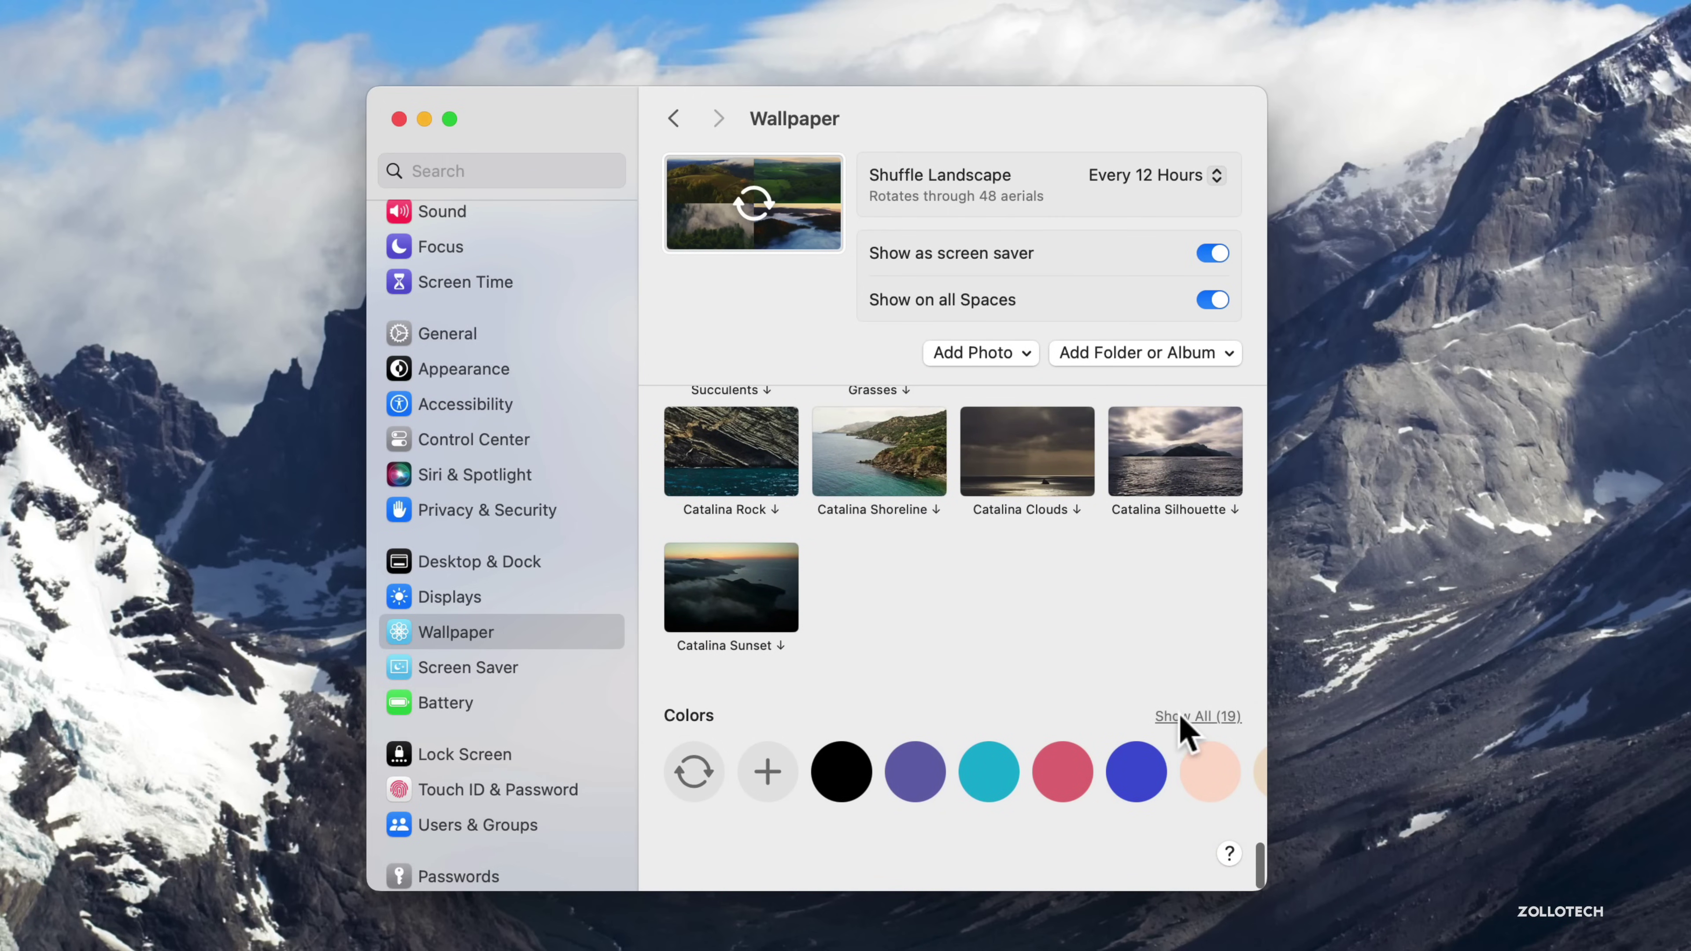
- Expand all 19 Colors wallpapers, then scroll back up the pane
{"action": "left_click", "coordinate": [1179, 715]}
{"action": "scroll", "coordinate": [1119, 765], "scroll_direction": "down", "scroll_amount": 3}
{"action": "scroll", "coordinate": [1112, 759], "scroll_direction": "up", "scroll_amount": 10}
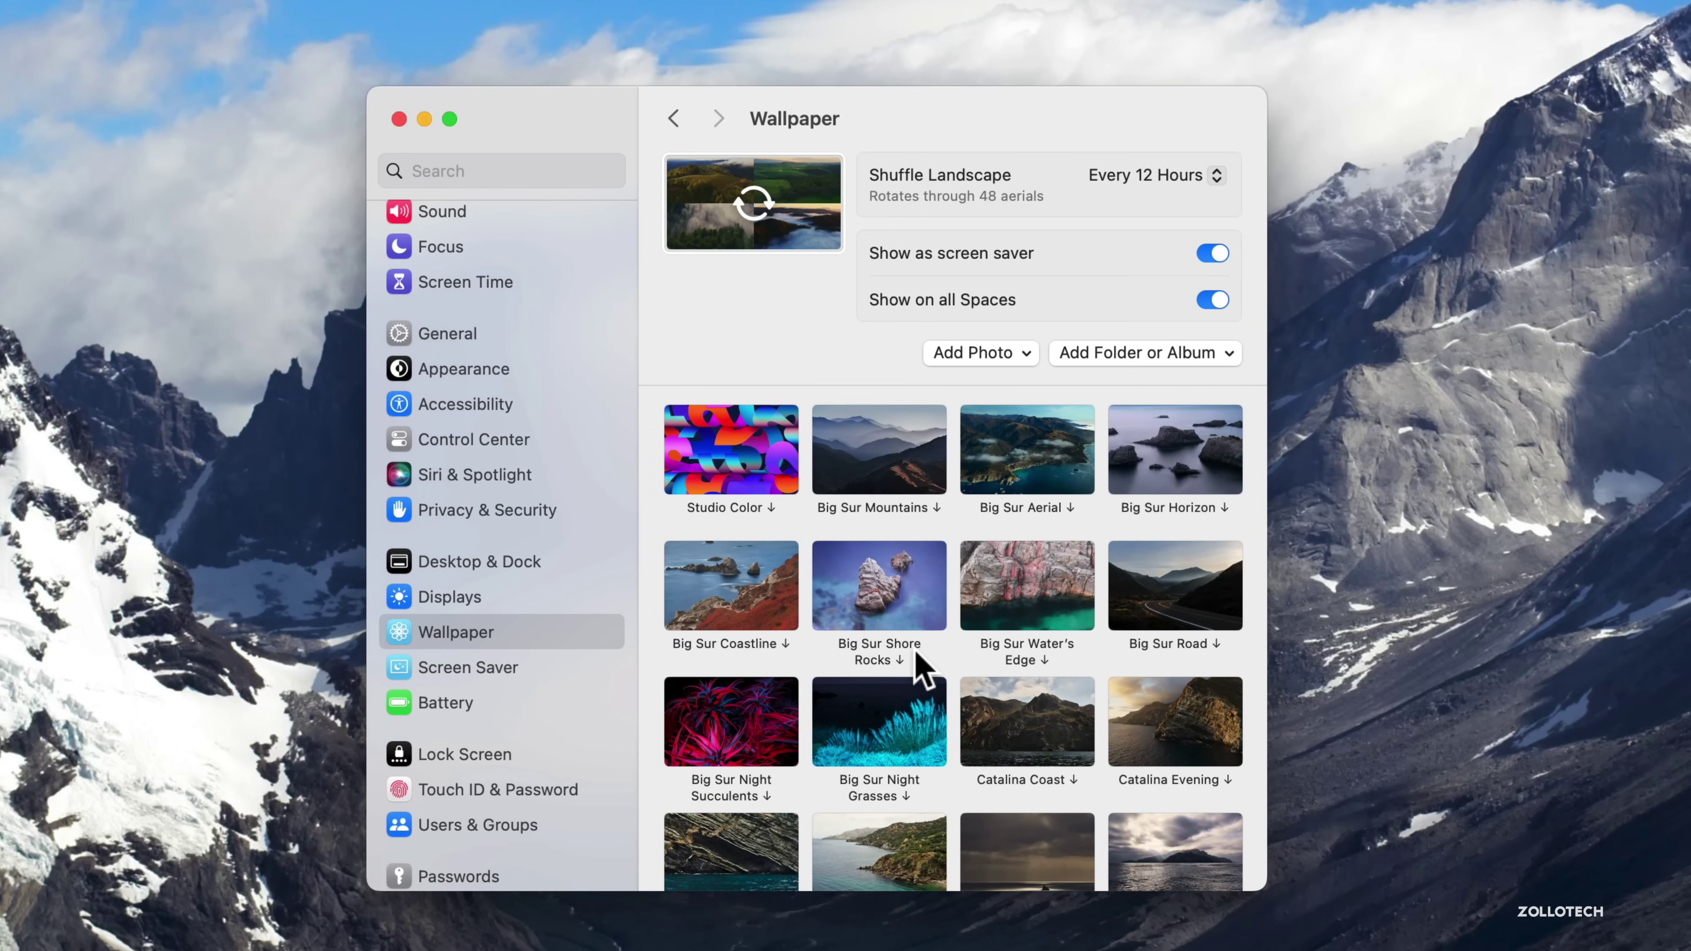
{"action": "scroll", "coordinate": [918, 667], "scroll_direction": "up", "scroll_amount": 5}
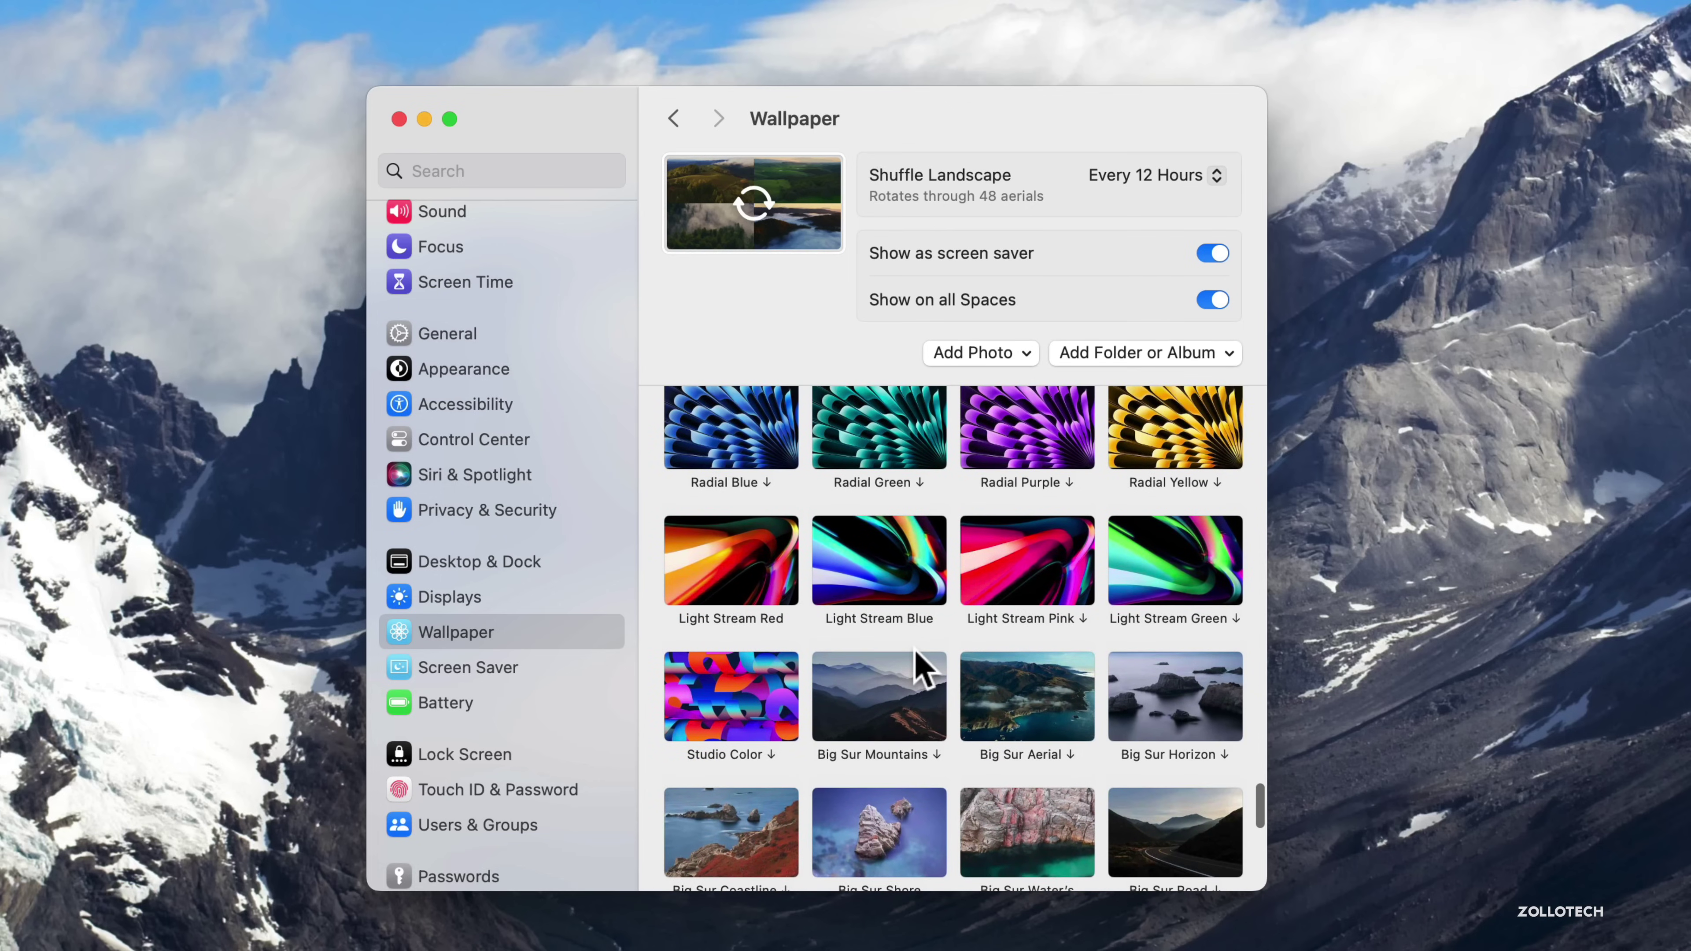
{"action": "scroll", "coordinate": [920, 666], "scroll_direction": "up", "scroll_amount": 2}
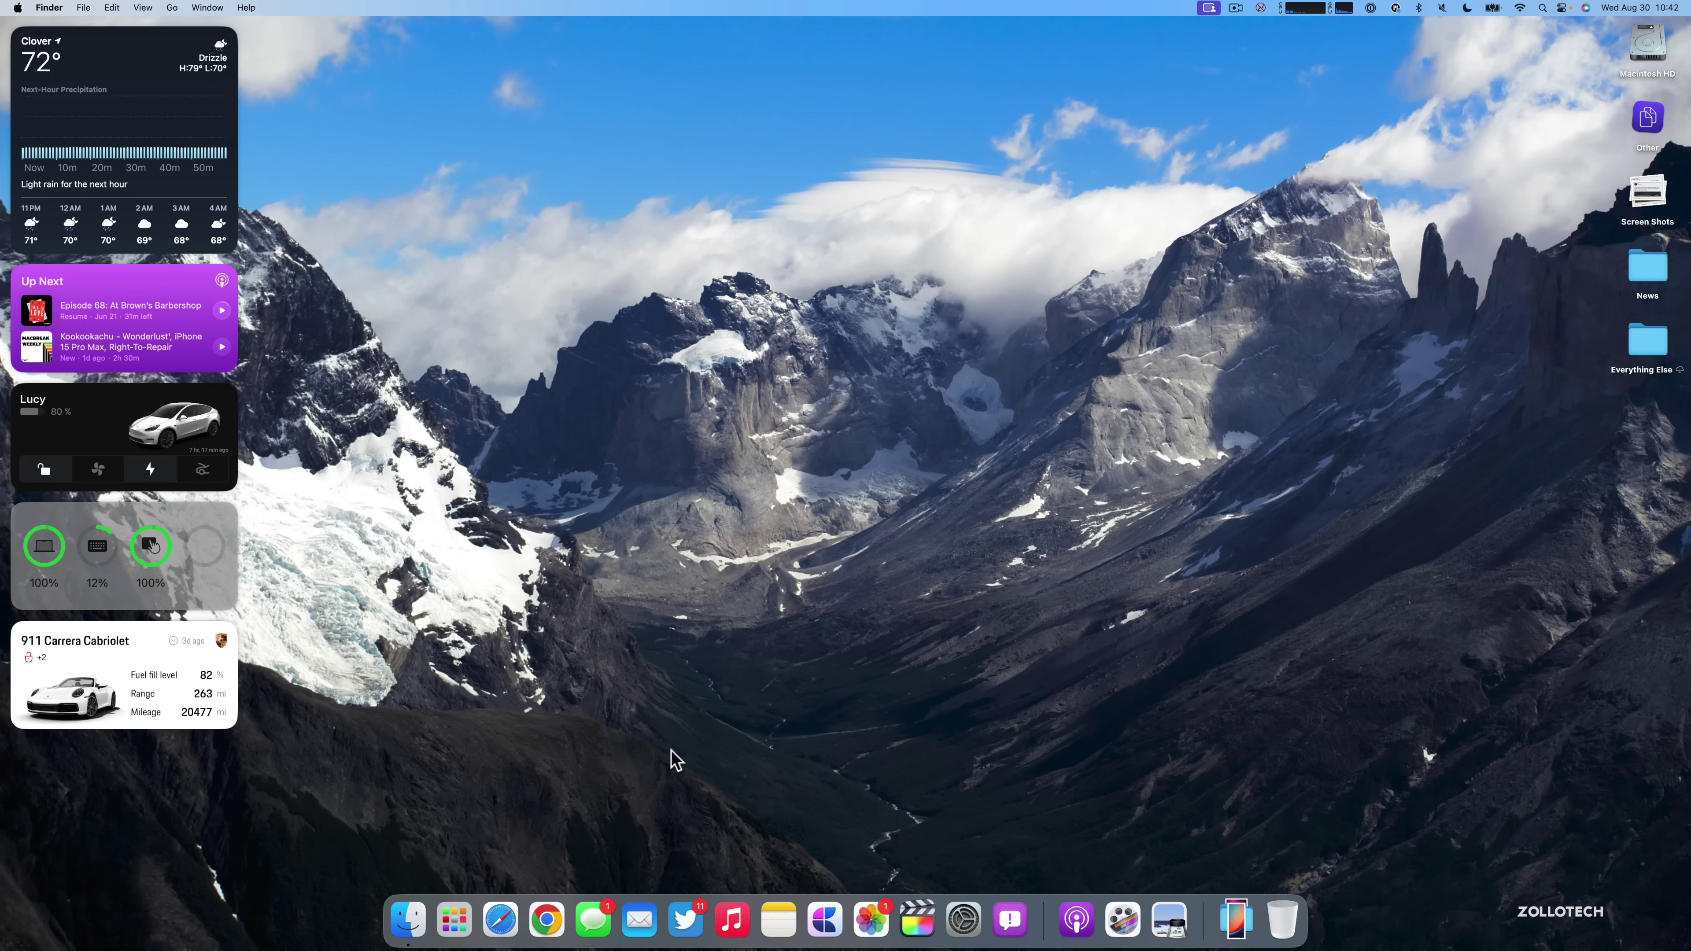
- Draft a new Mail message inviting someone 'to join me in new york' with predictive text, then quit Mail
{"action": "left_click", "coordinate": [640, 920]}
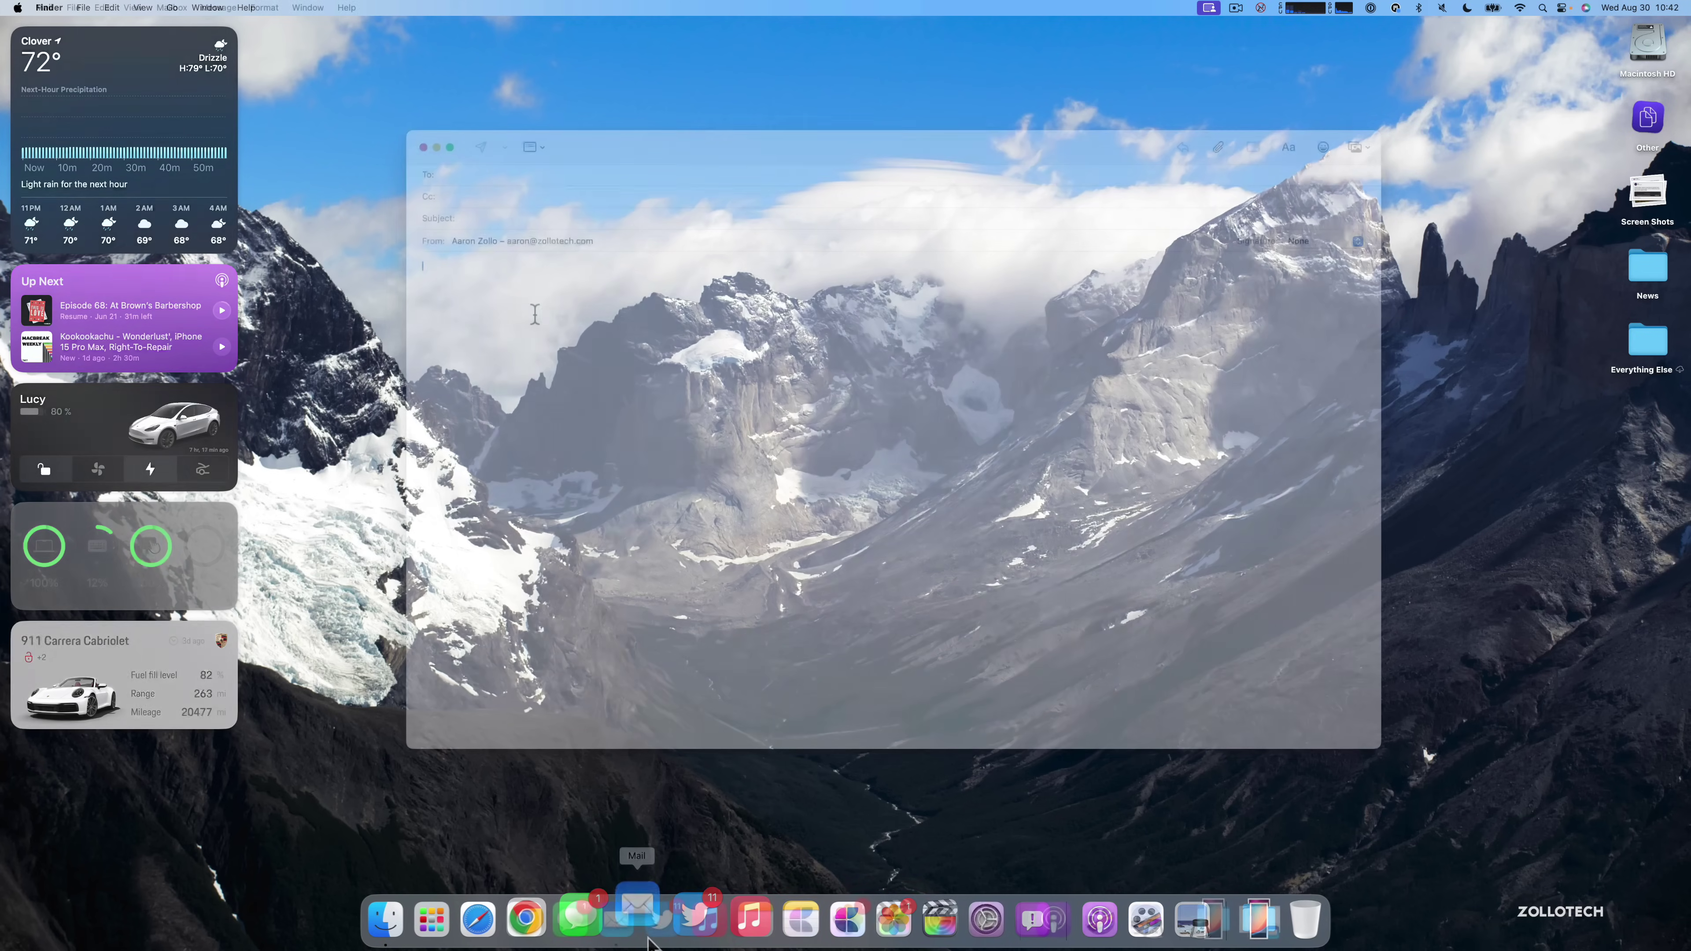
{"action": "left_click", "coordinate": [535, 313]}
{"action": "type", "text": "H"}
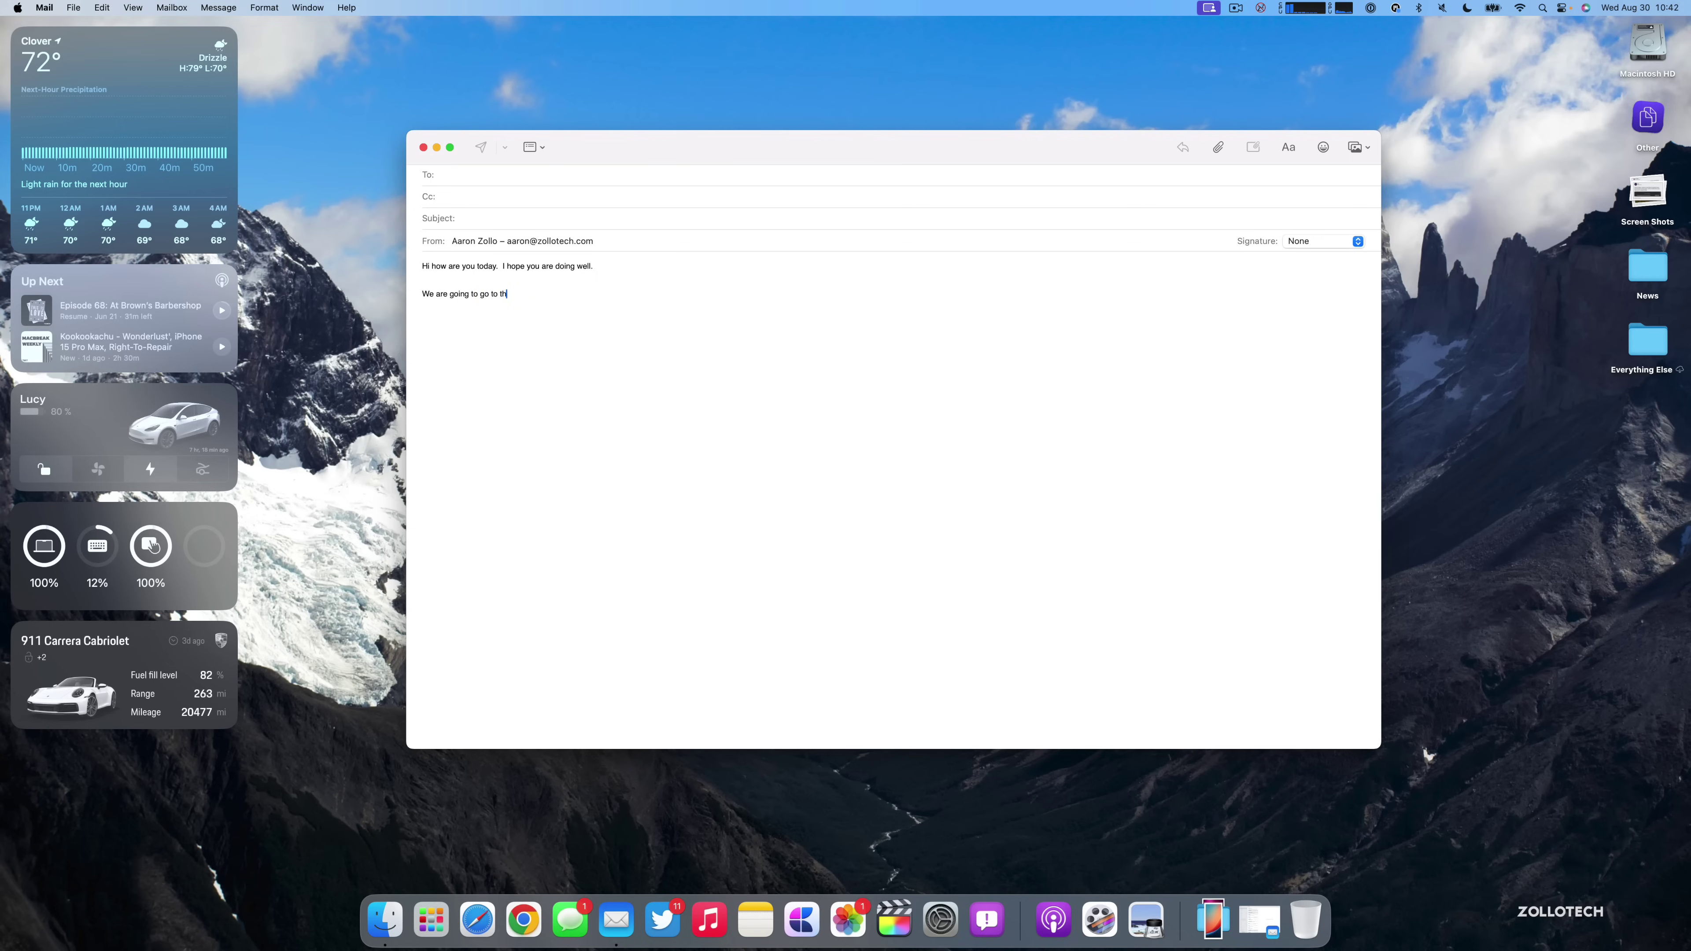
{"action": "key", "text": "BackSpace"}
{"action": "key", "text": "BackSpace"}
{"action": "type", "text": "e to join me in new york"}
{"action": "key", "text": "super+q"}
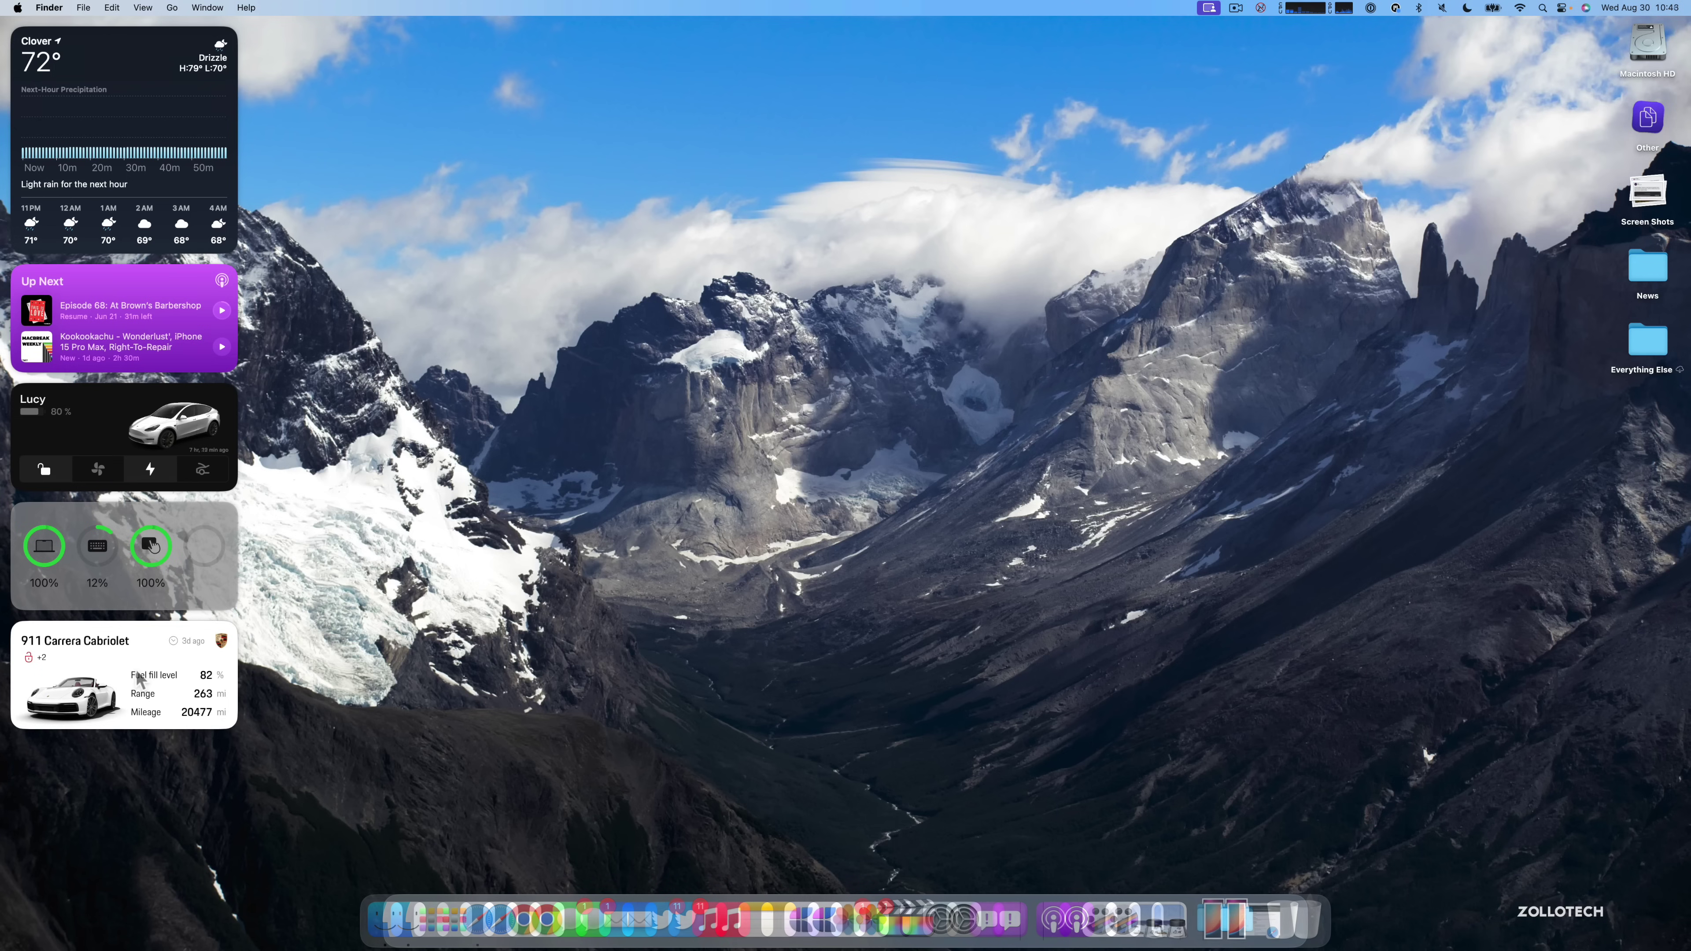
- Scroll through the macOS Sonoma 14 Beta 7 Release Notes in Safari, then close Safari
{"action": "left_click", "coordinate": [500, 919]}
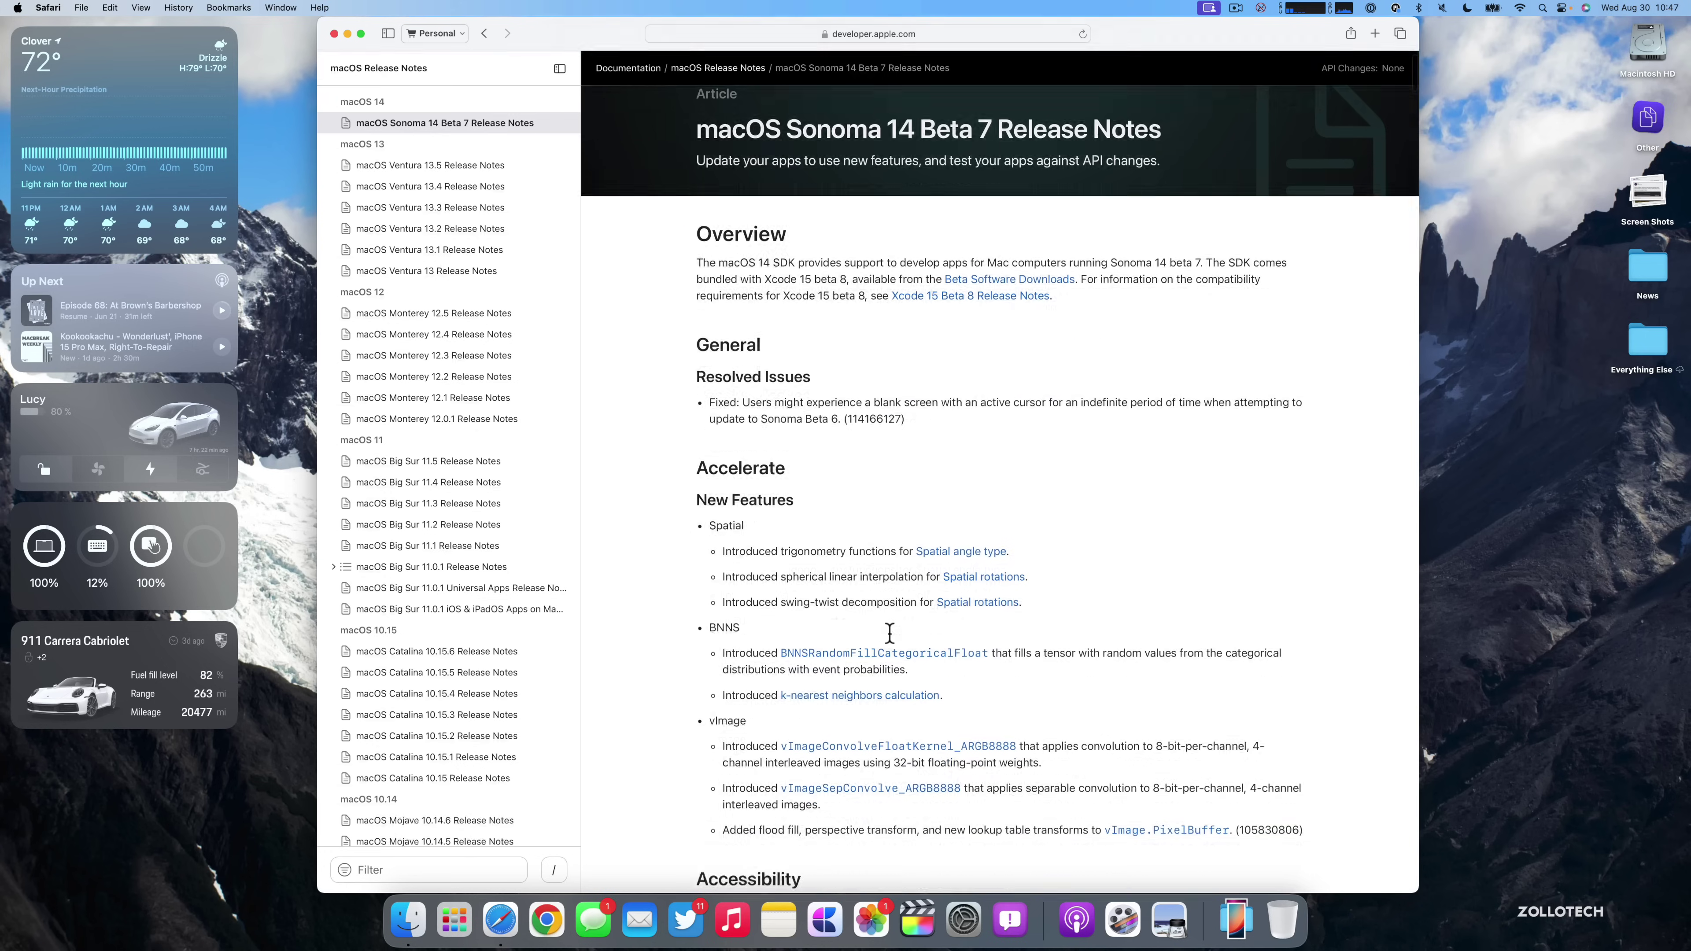
{"action": "scroll", "coordinate": [890, 633], "scroll_direction": "down", "scroll_amount": 20}
{"action": "scroll", "coordinate": [889, 638], "scroll_direction": "down", "scroll_amount": 10}
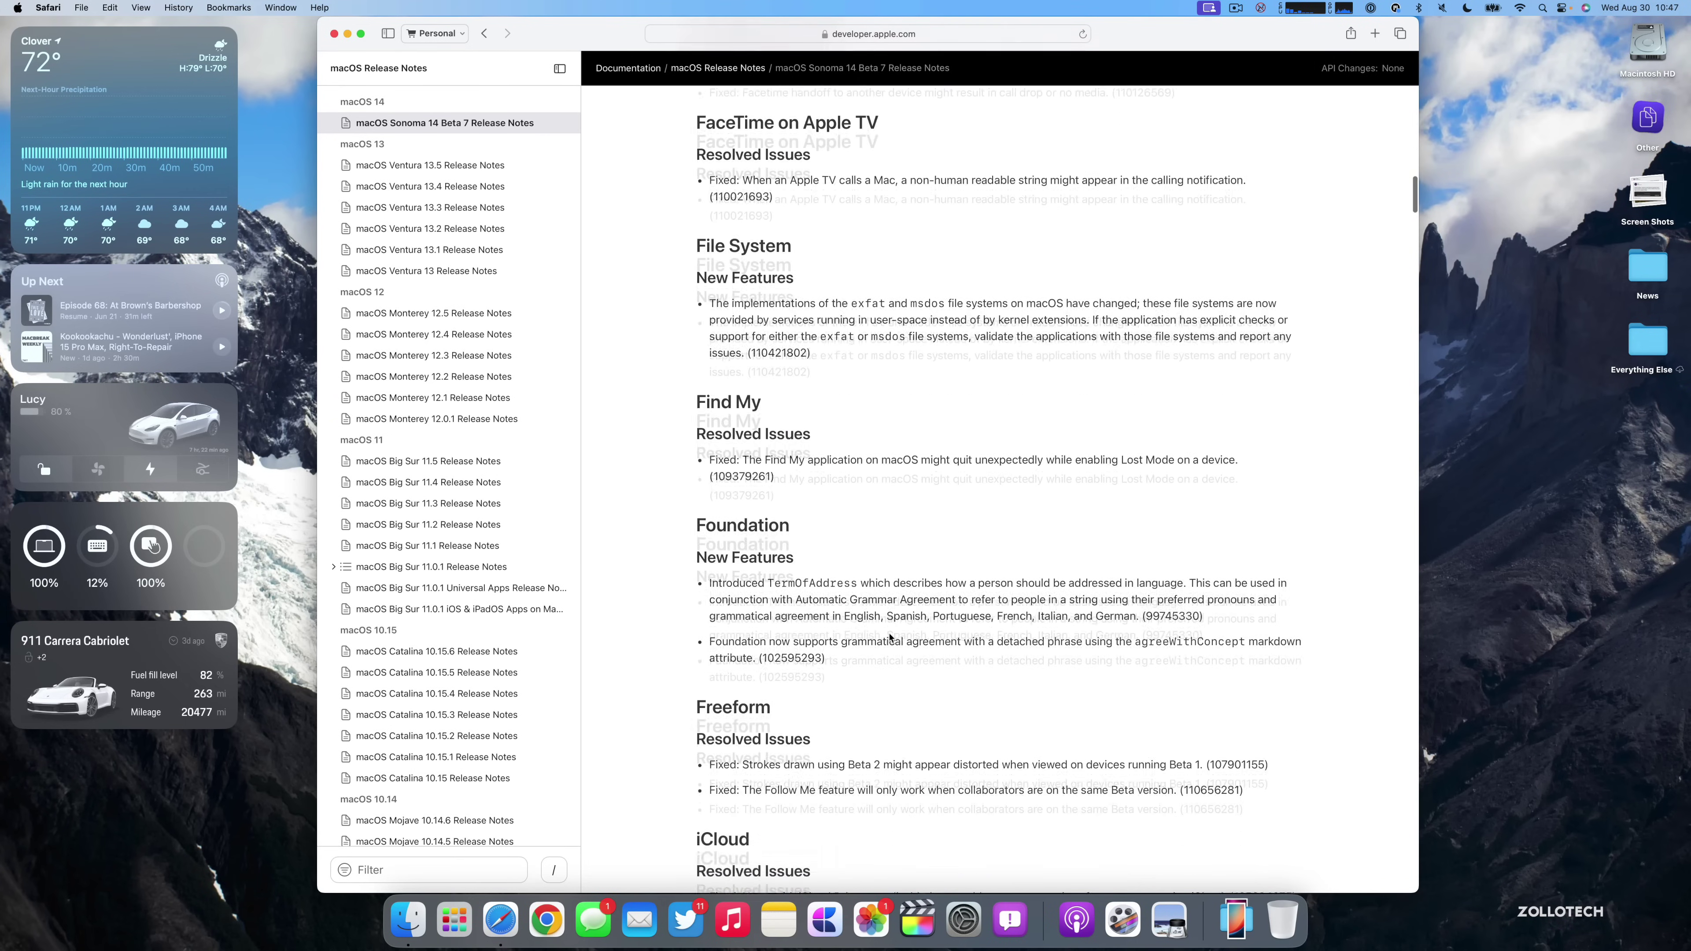
{"action": "scroll", "coordinate": [889, 637], "scroll_direction": "down", "scroll_amount": 5}
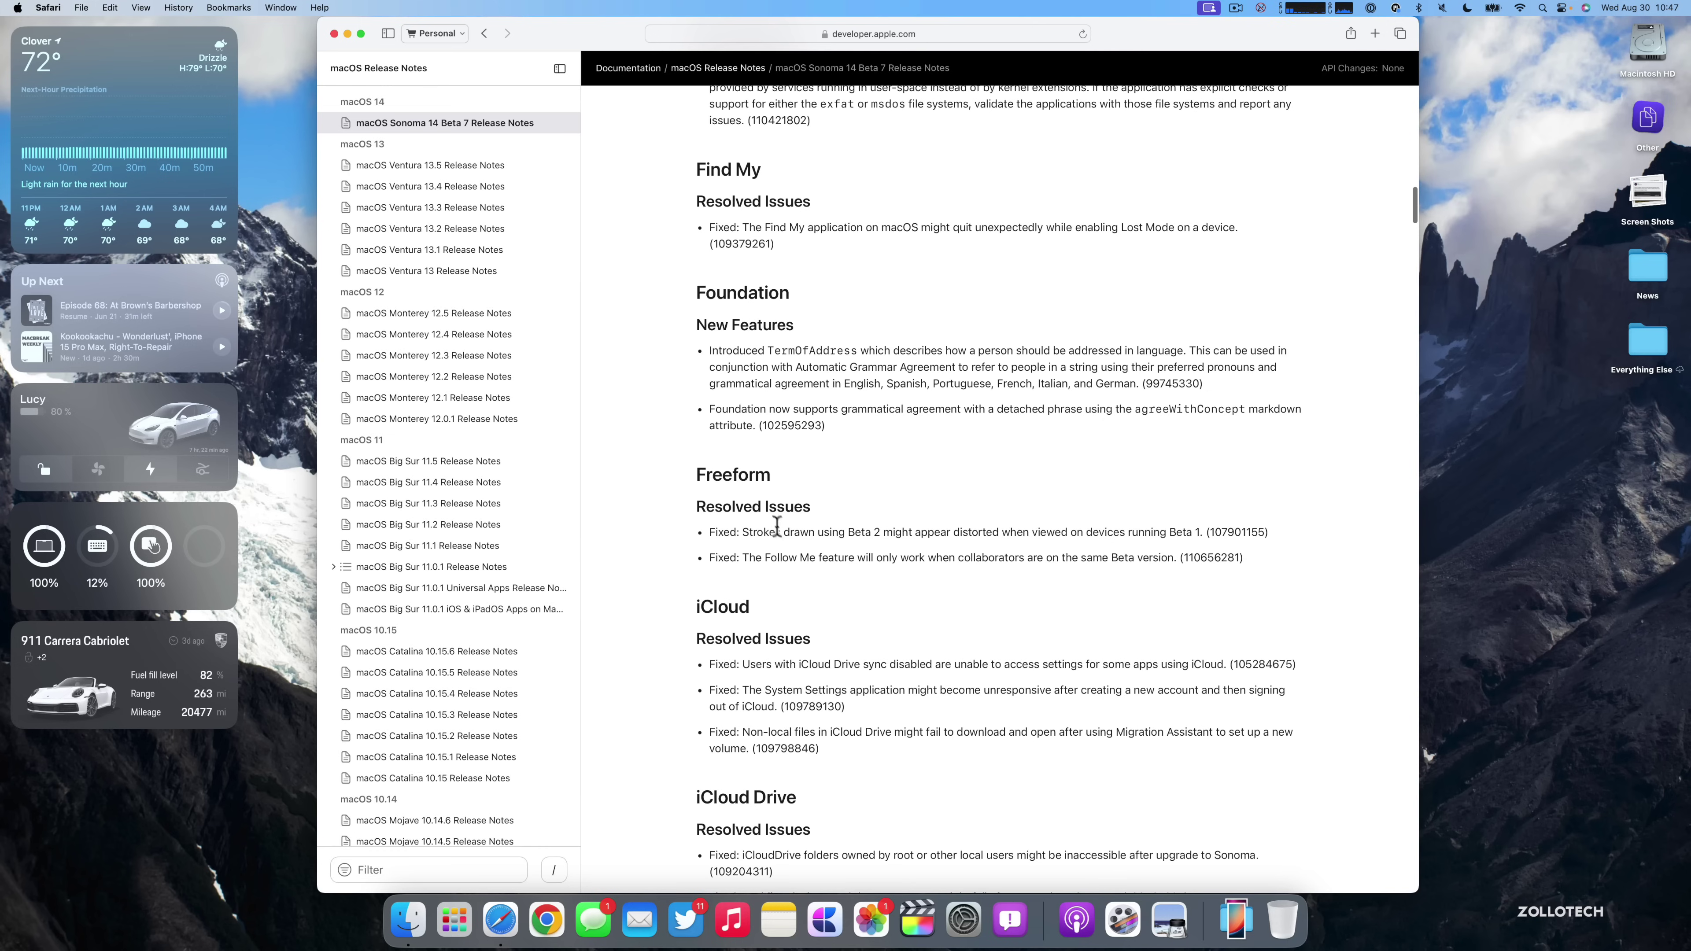
{"action": "scroll", "coordinate": [913, 586], "scroll_direction": "down", "scroll_amount": 5}
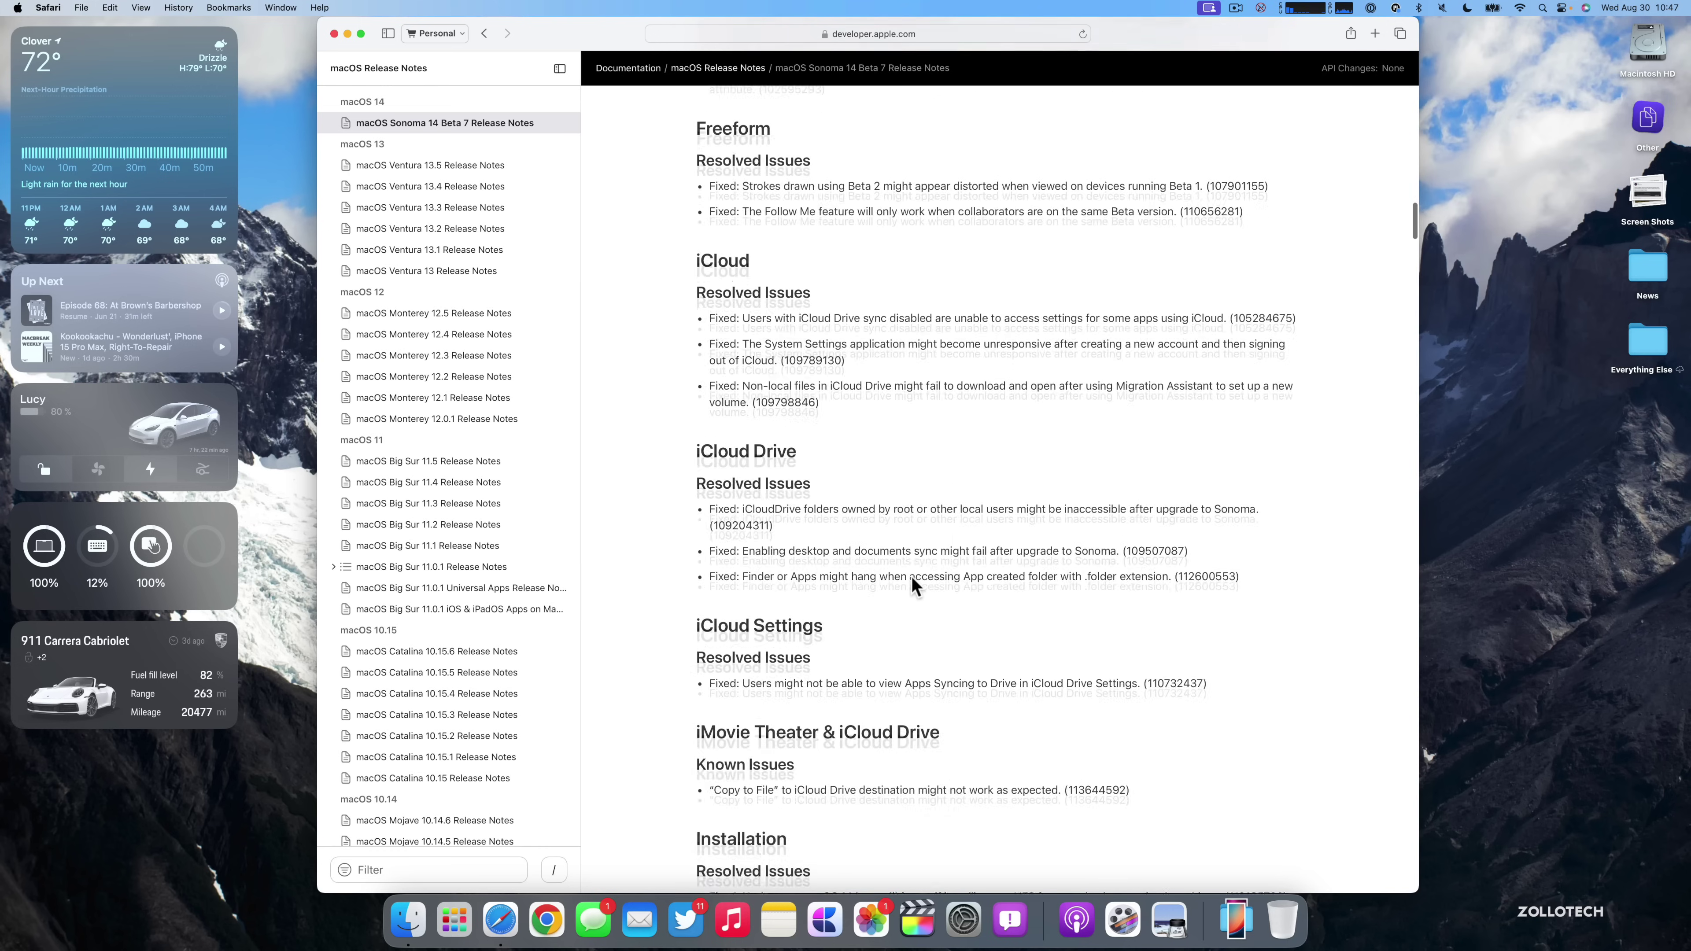
{"action": "scroll", "coordinate": [912, 587], "scroll_direction": "down", "scroll_amount": 10}
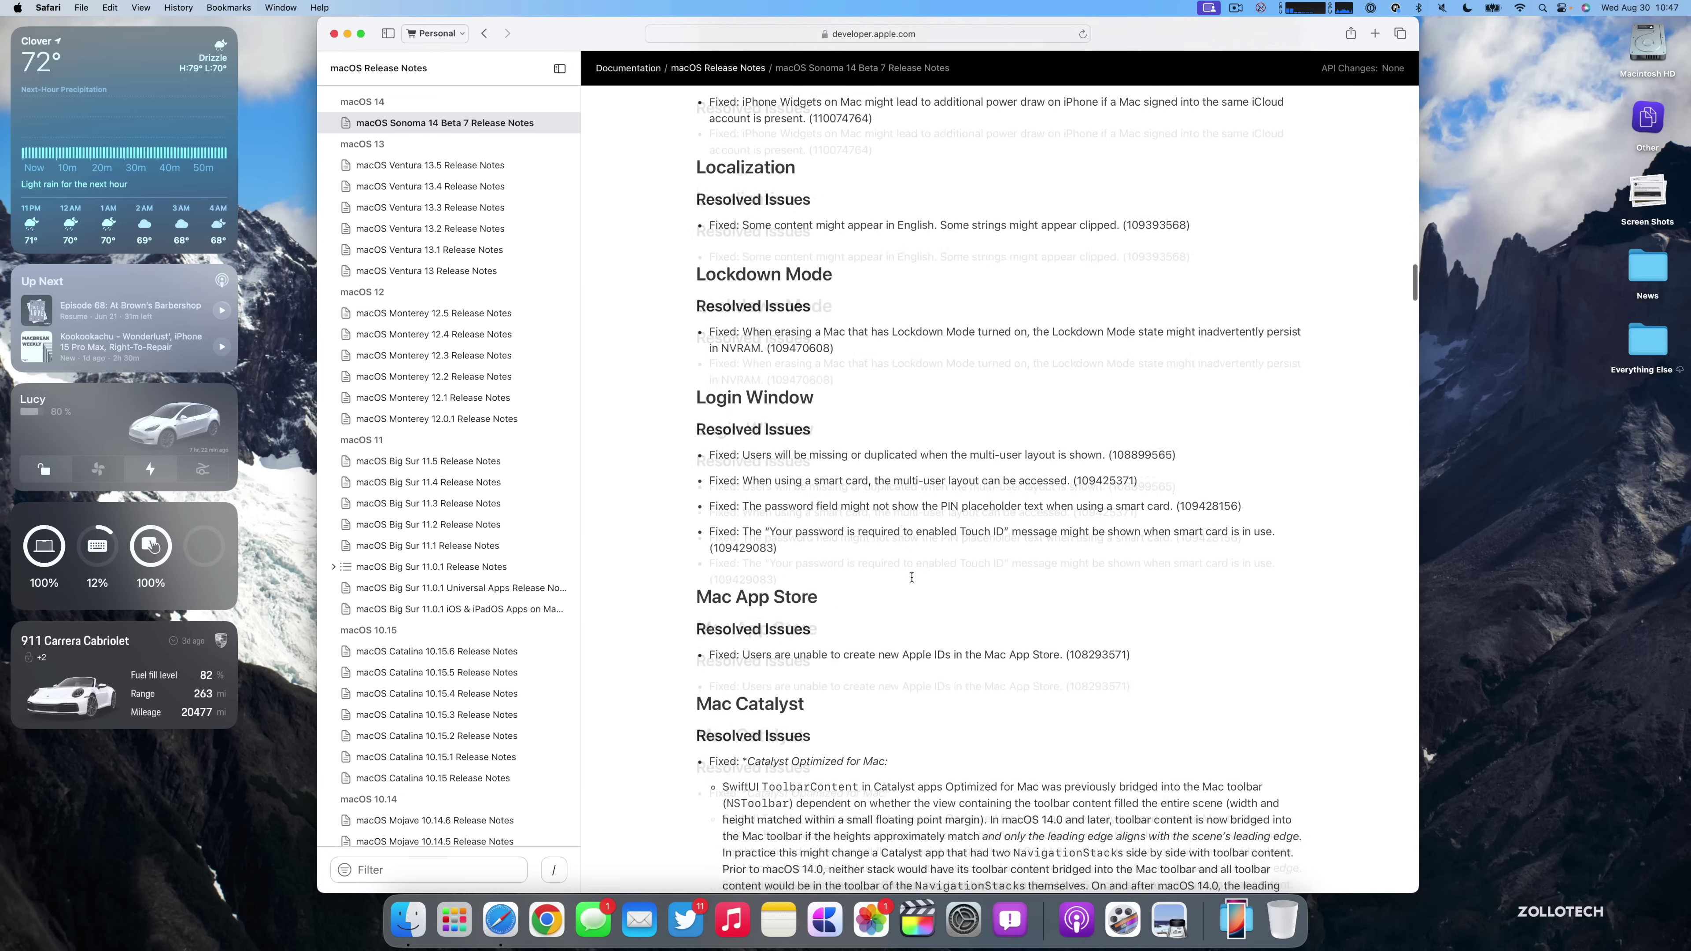
{"action": "scroll", "coordinate": [911, 577], "scroll_direction": "down", "scroll_amount": 10}
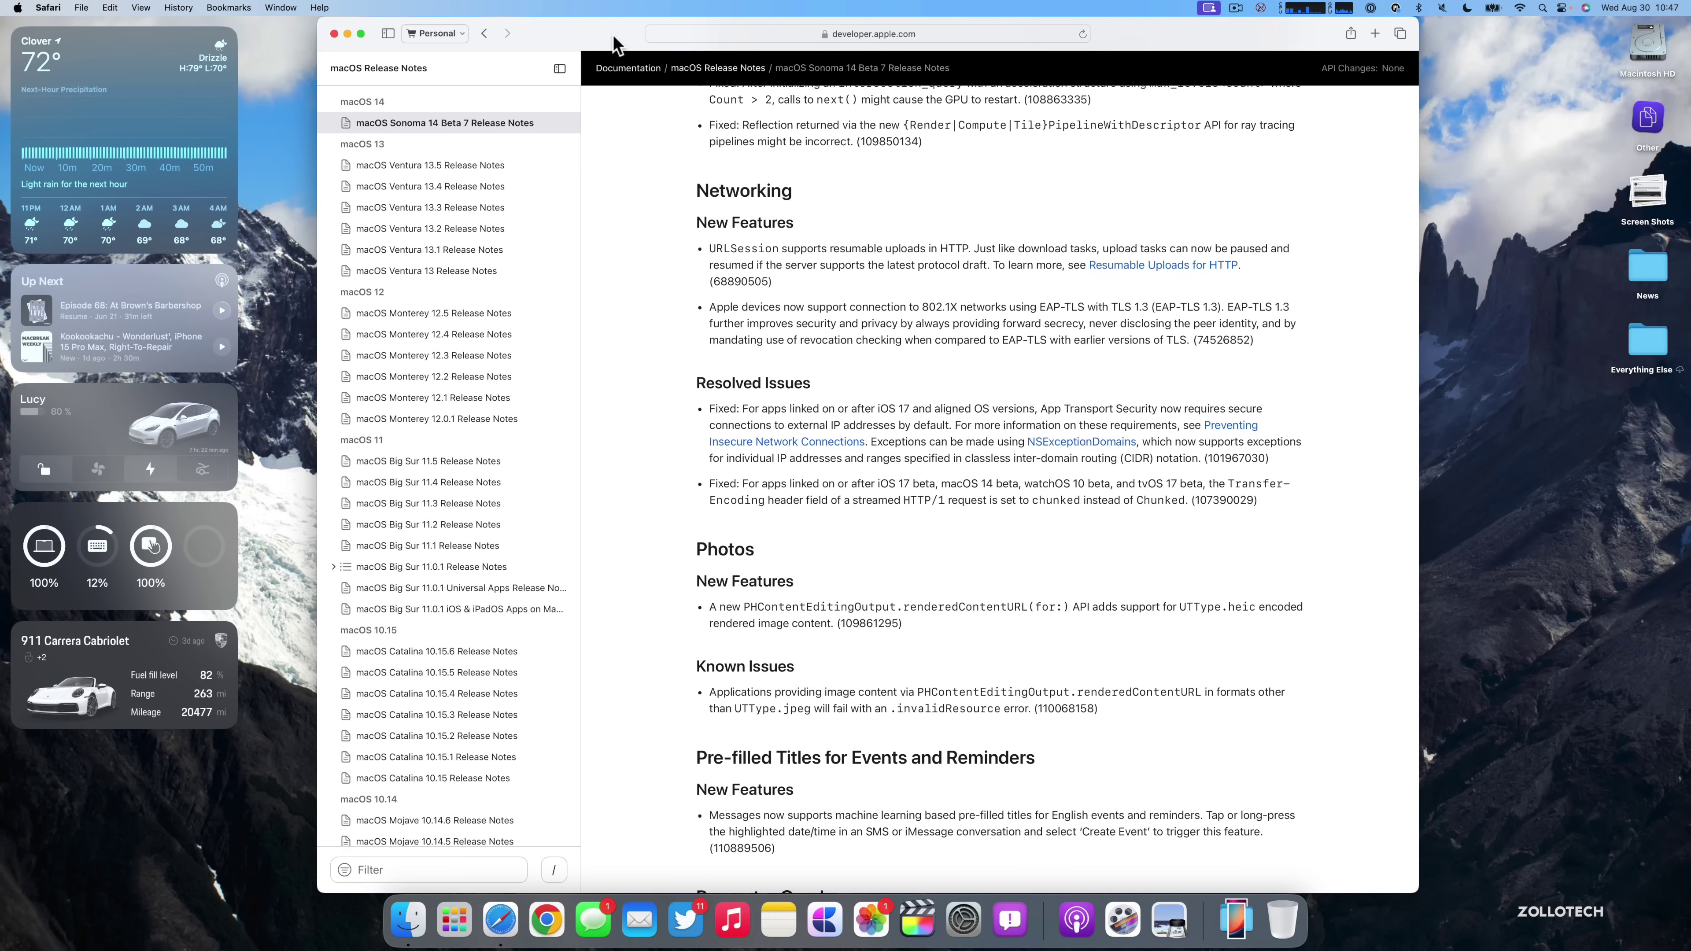
{"action": "key", "text": "super+h"}
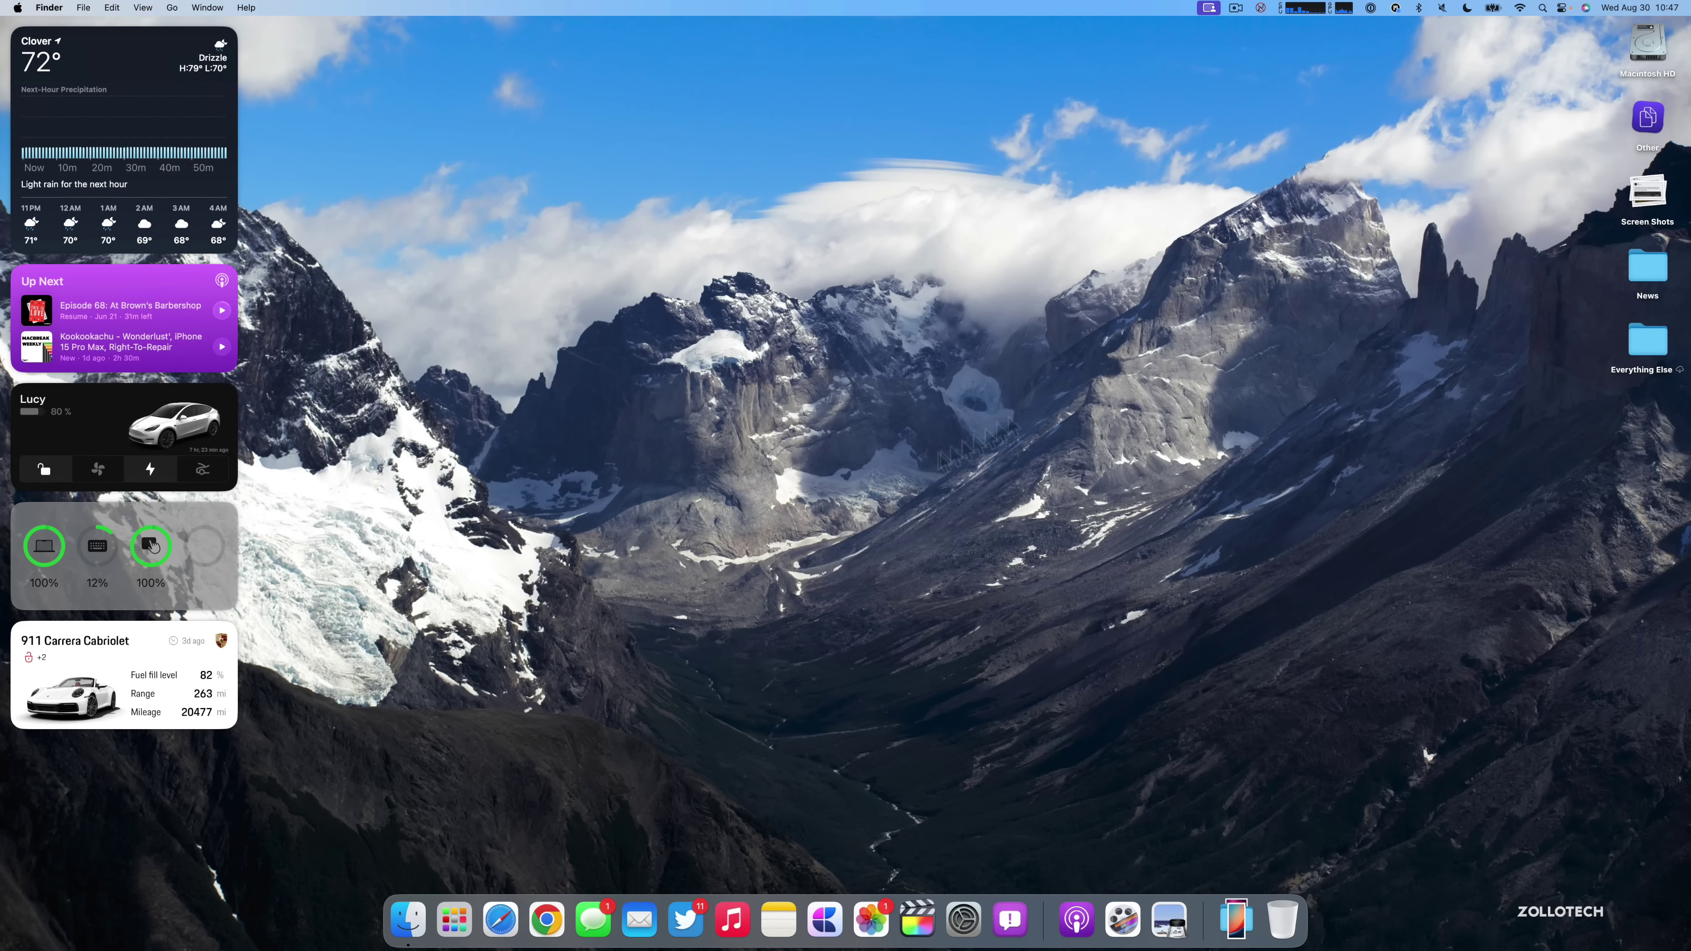
- Open the first screenshot from the Screen Shots stack in Preview, centre it, then close it
{"action": "left_click", "coordinate": [1649, 192]}
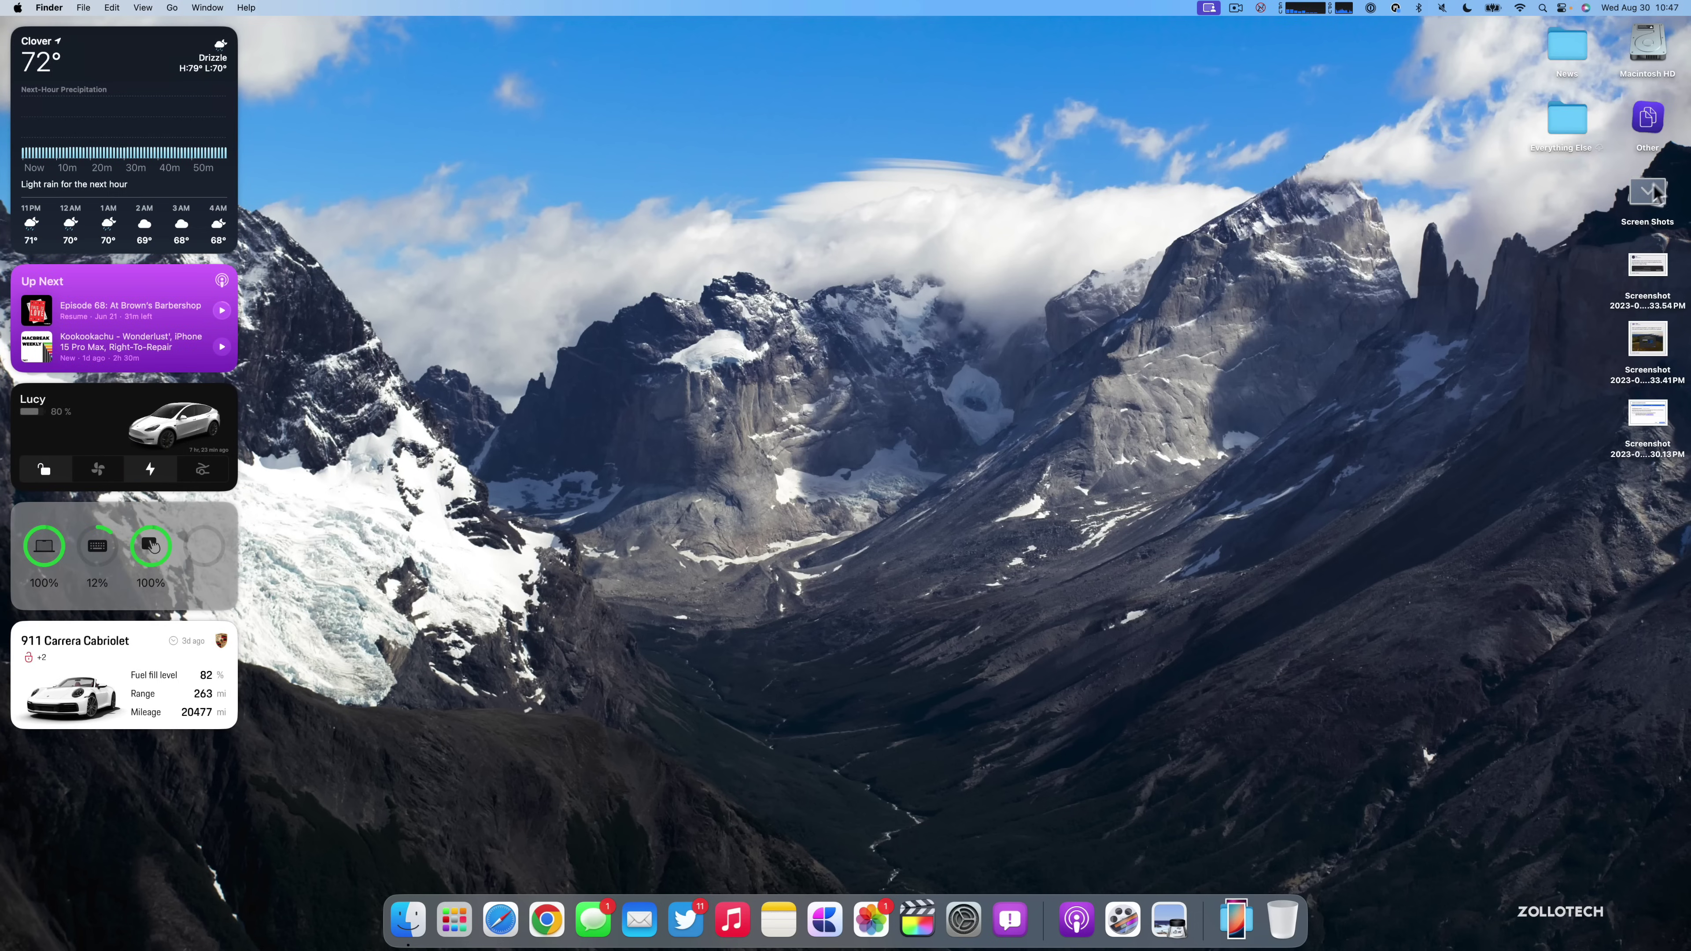
{"action": "double_click", "coordinate": [1649, 268]}
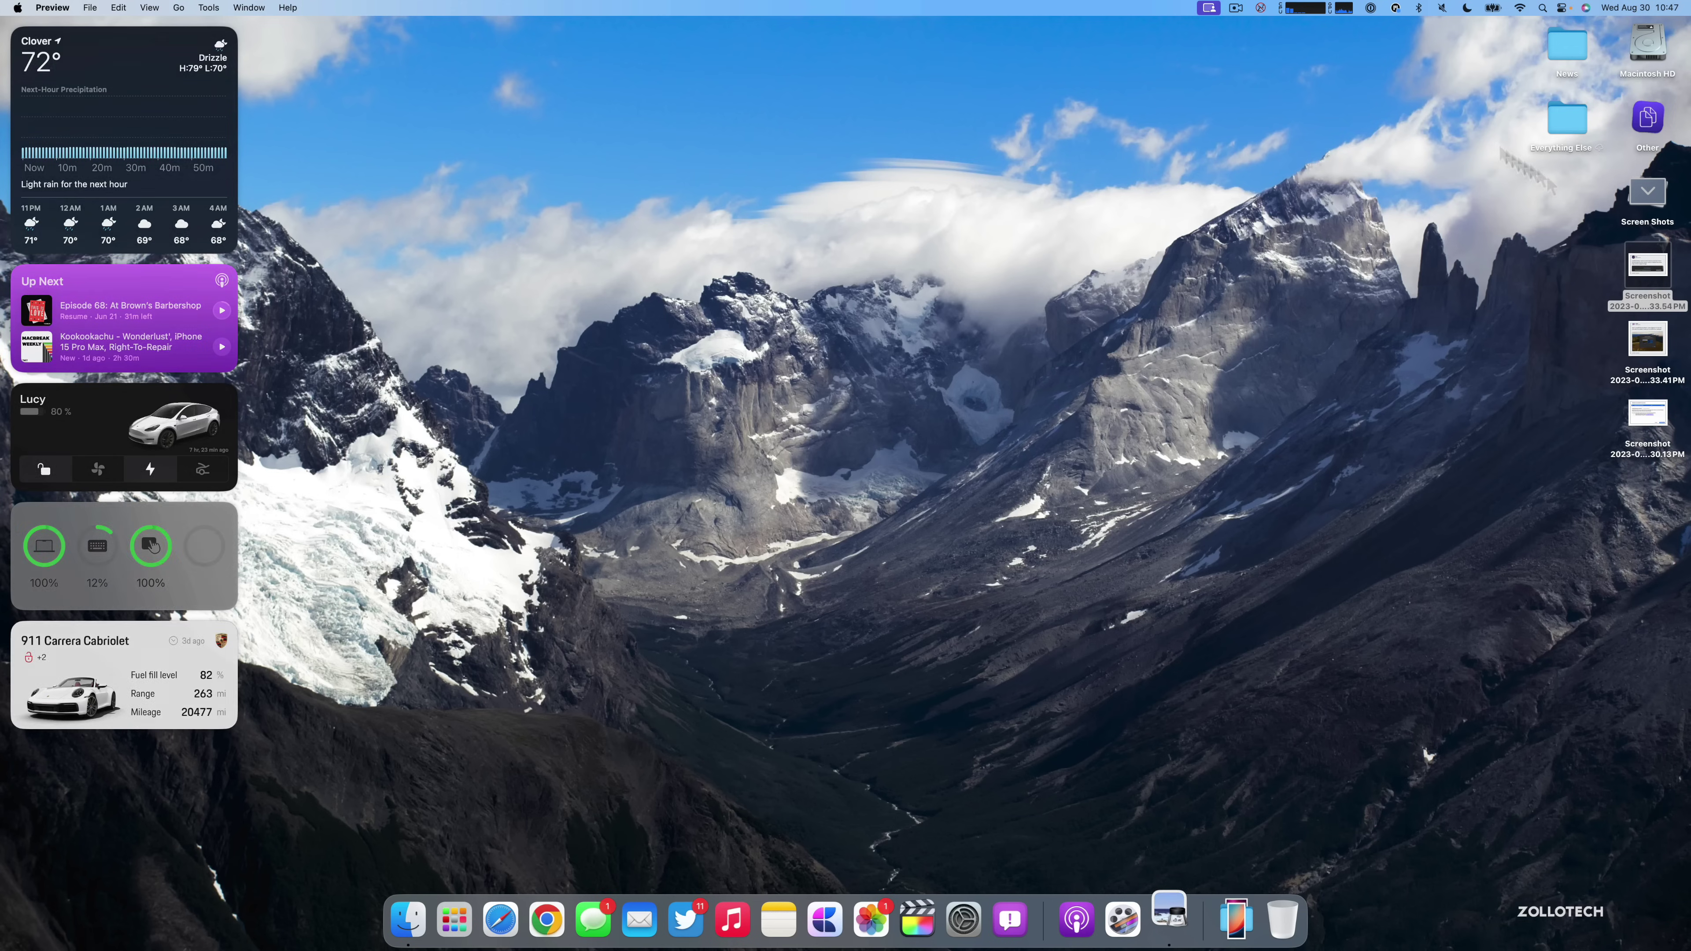
{"action": "left_click_drag", "start_coordinate": [137, 41], "coordinate": [690, 296]}
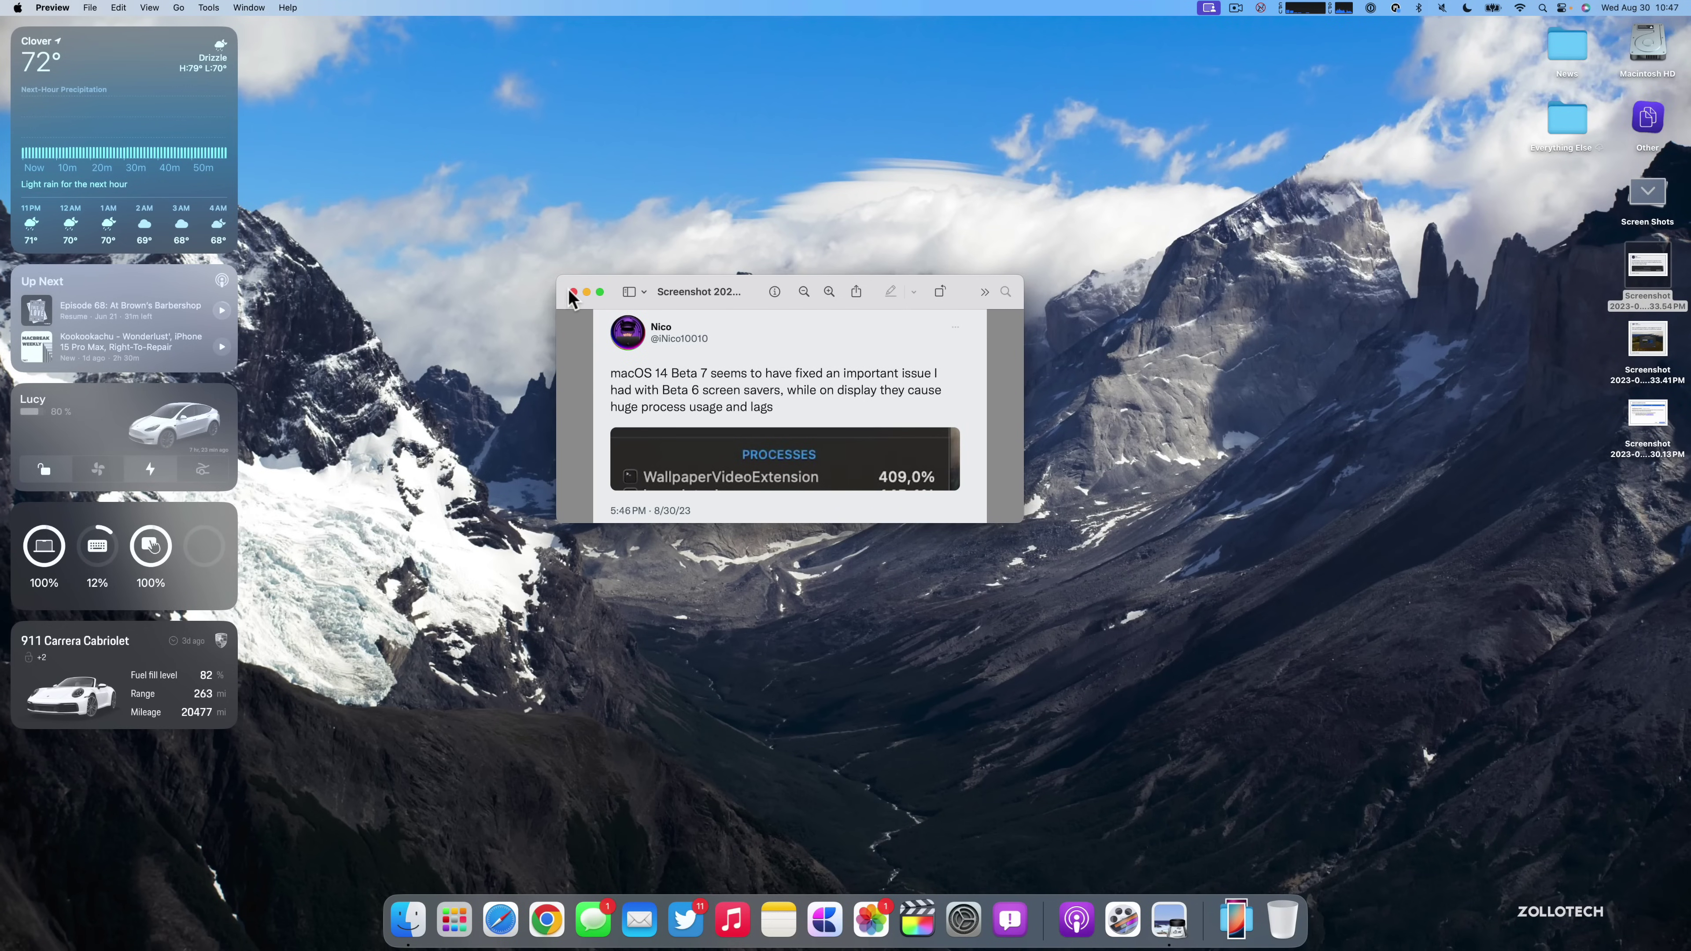
{"action": "left_click", "coordinate": [573, 292]}
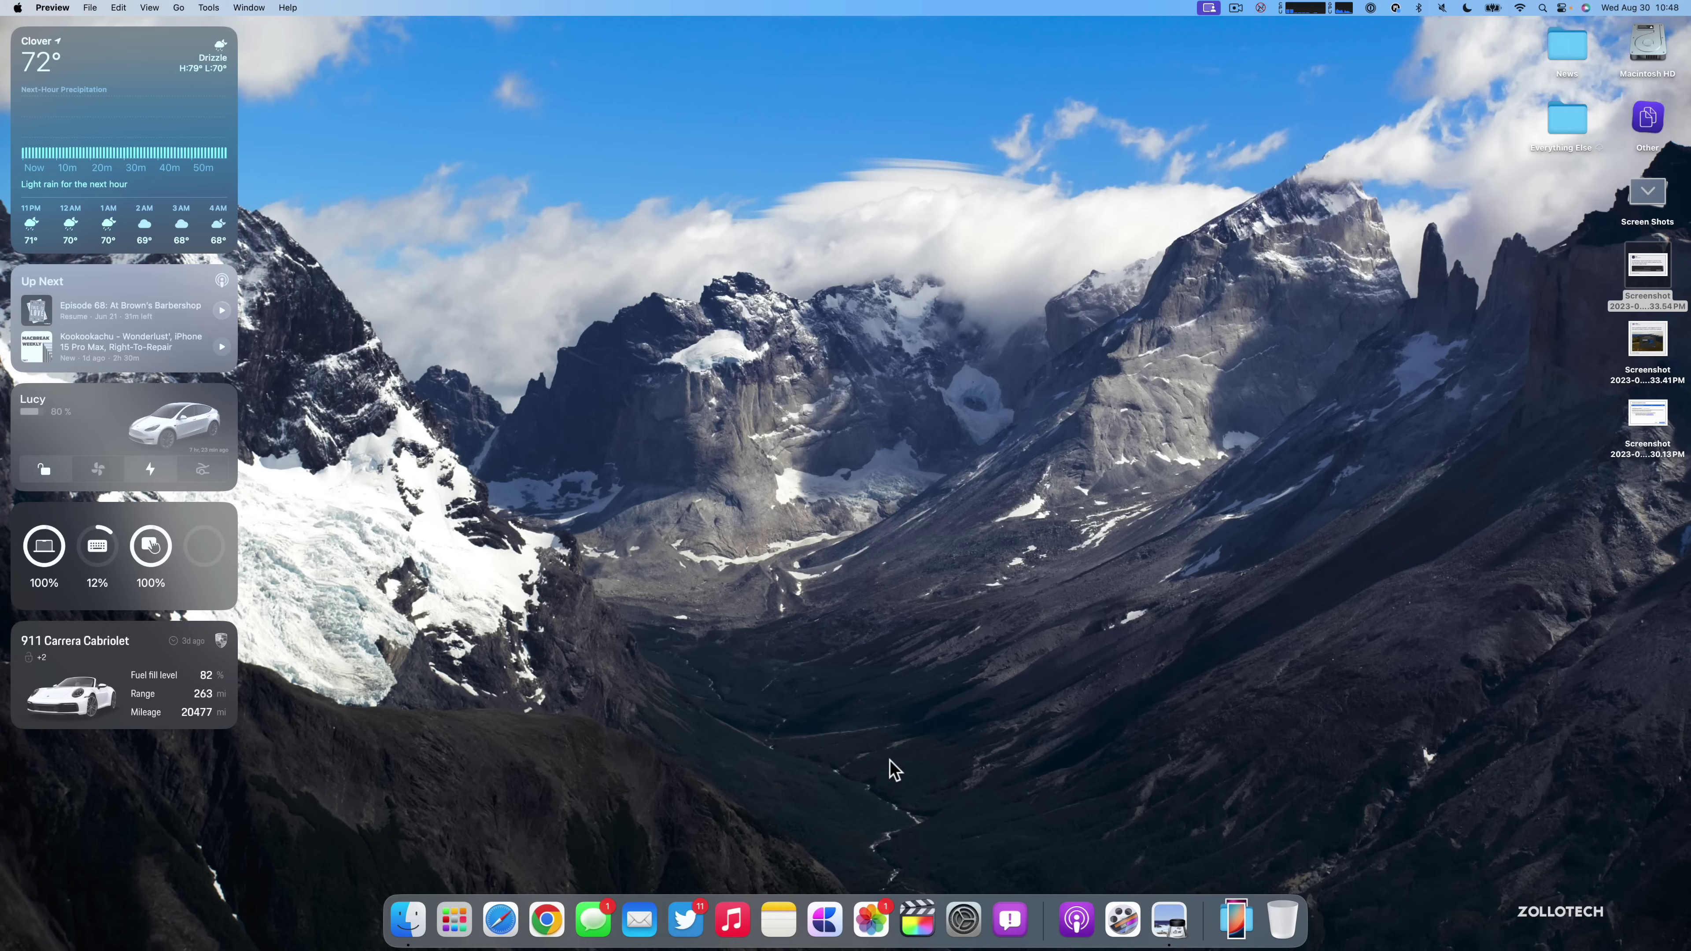
- Bring System Settings forward with Safari minimized, and open the Battery pane
{"action": "left_click", "coordinate": [964, 918]}
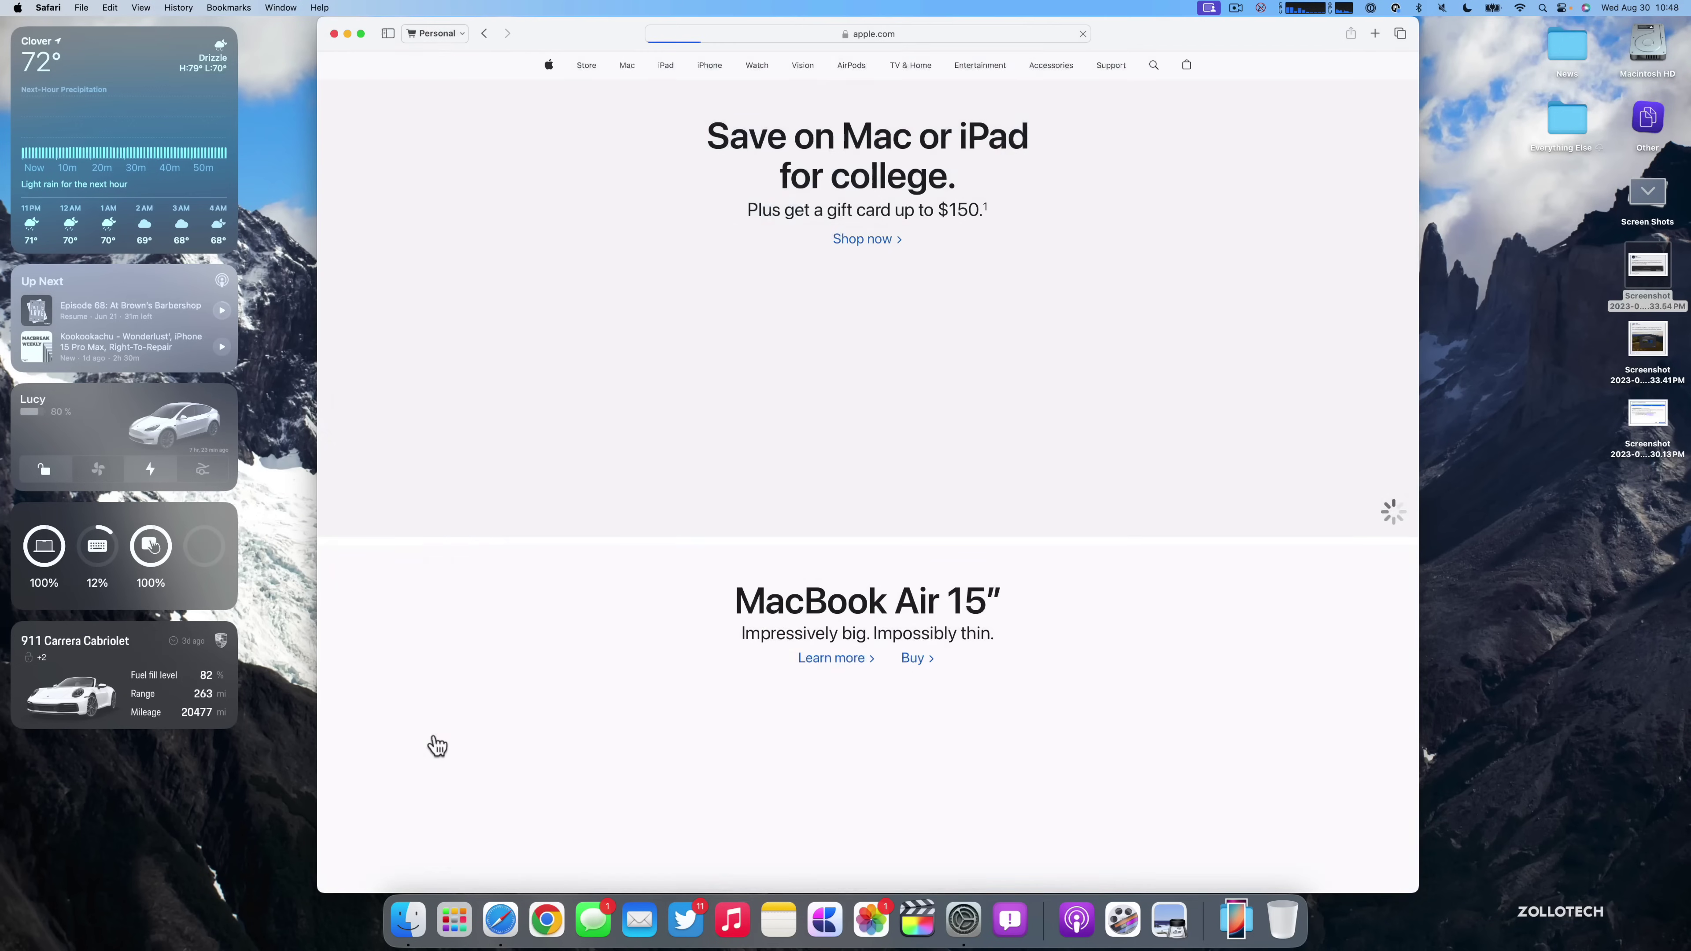
{"action": "left_click", "coordinate": [347, 33]}
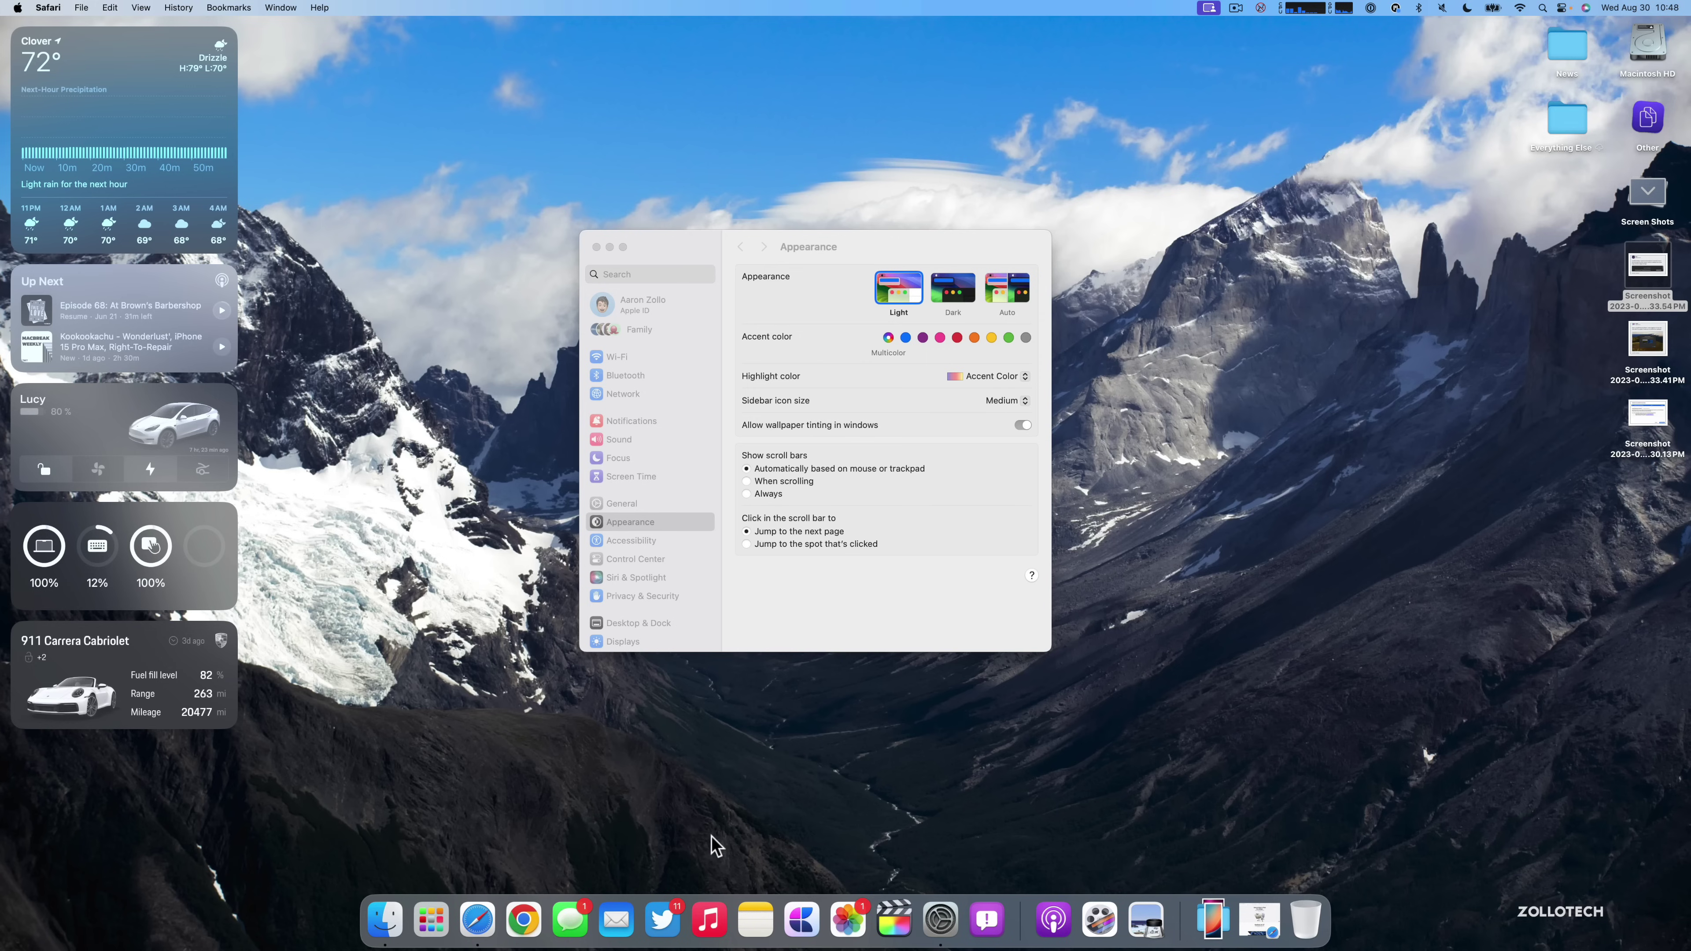
{"action": "left_click", "coordinate": [850, 625]}
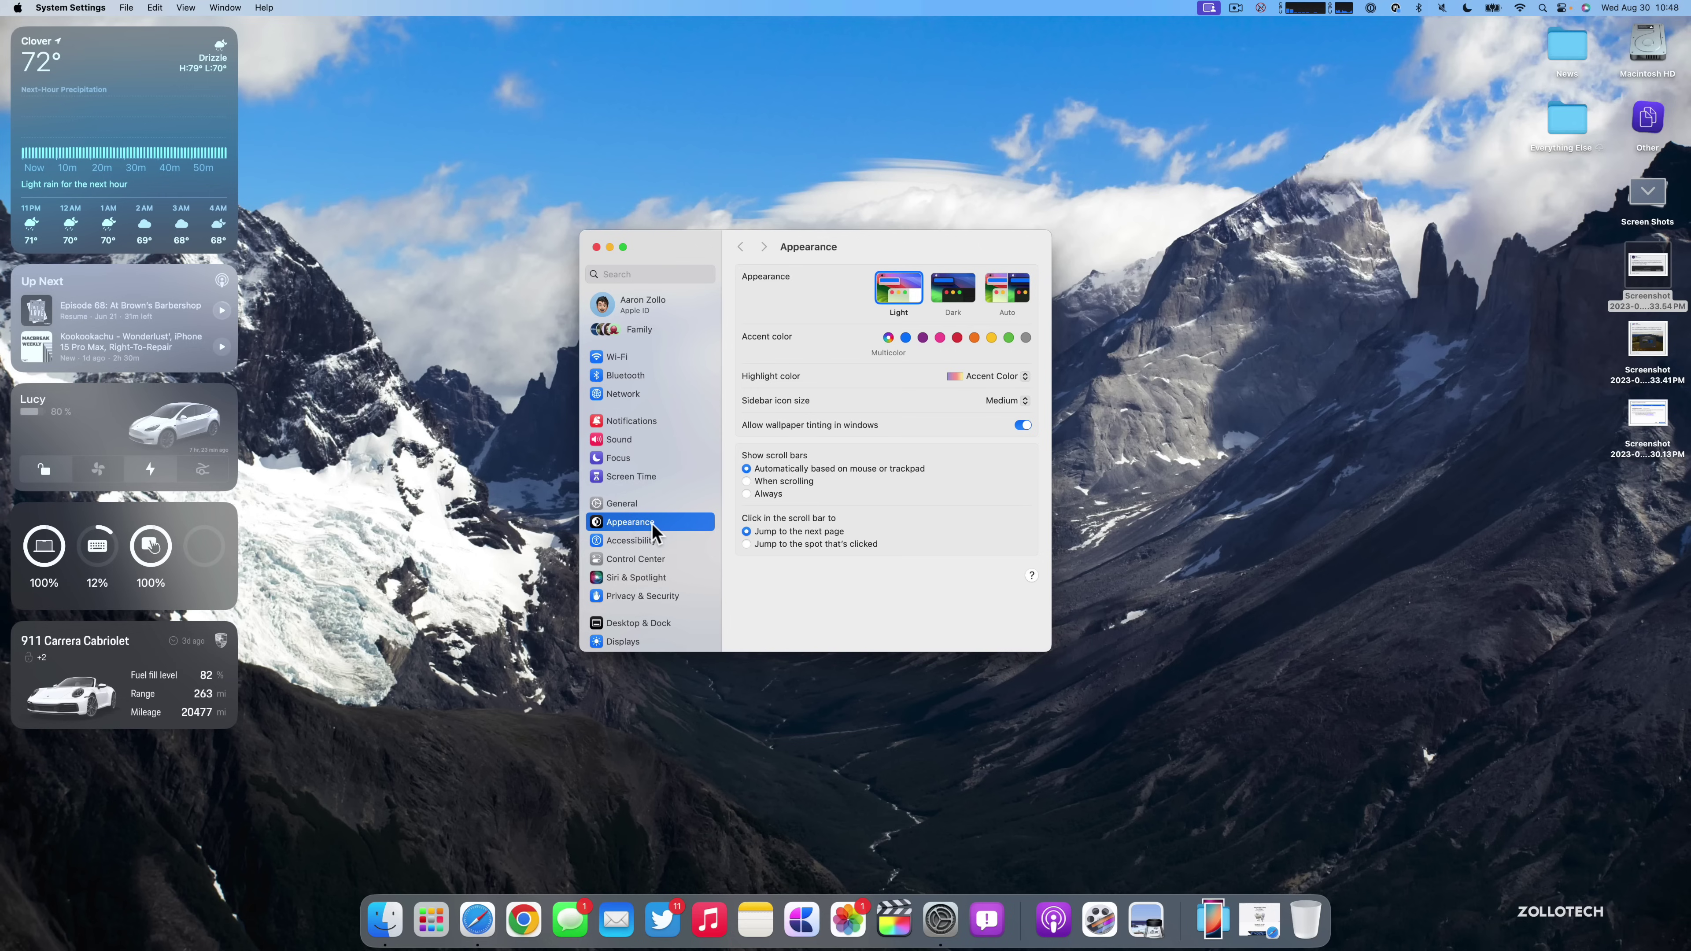
{"action": "scroll", "coordinate": [650, 531], "scroll_direction": "down", "scroll_amount": 5}
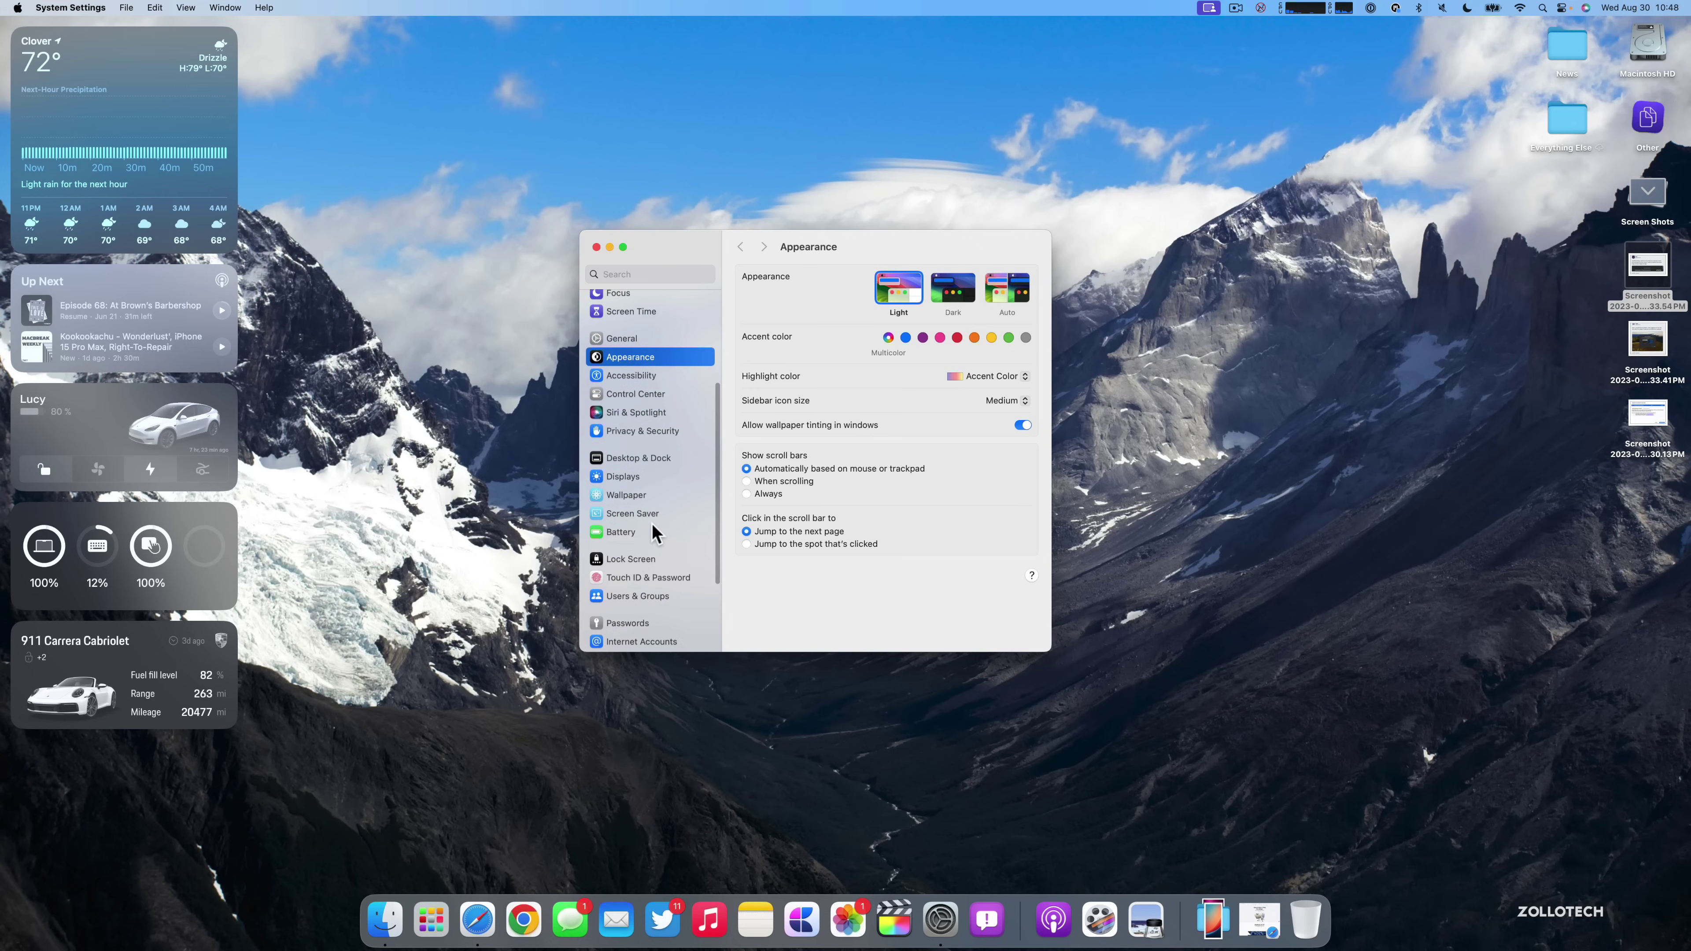
{"action": "left_click", "coordinate": [623, 530]}
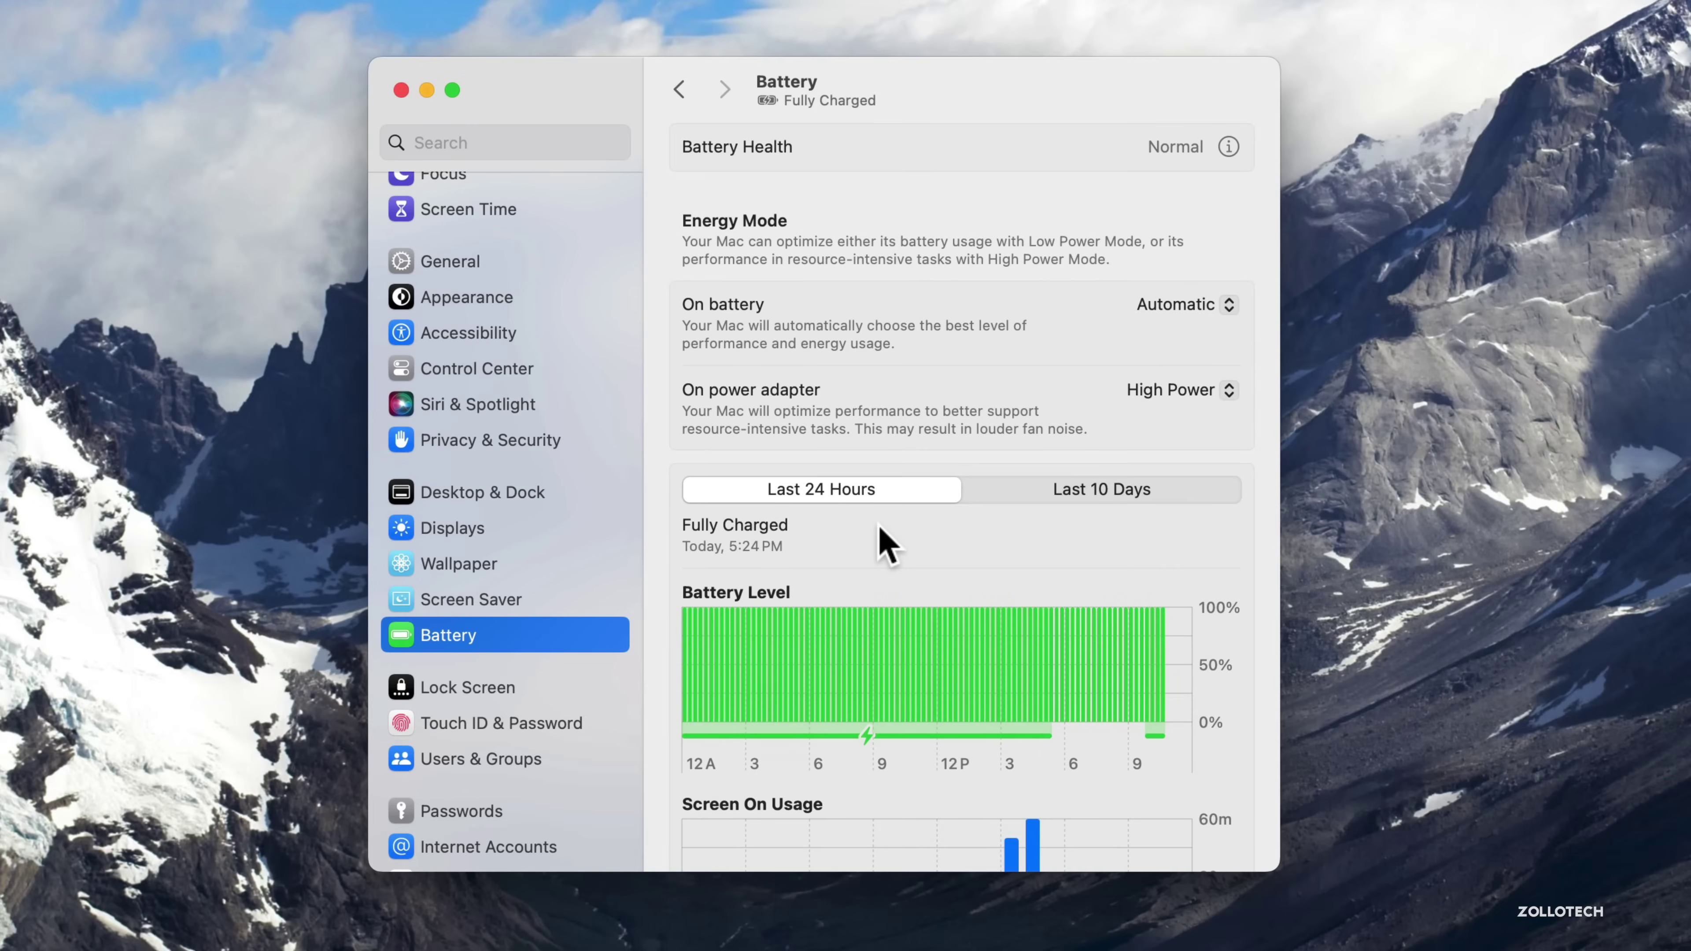
- Show the Last 10 Days battery usage, then open the Battery Health details (94% capacity)
{"action": "scroll", "coordinate": [880, 527], "scroll_direction": "down", "scroll_amount": 3}
{"action": "scroll", "coordinate": [882, 530], "scroll_direction": "down", "scroll_amount": 5}
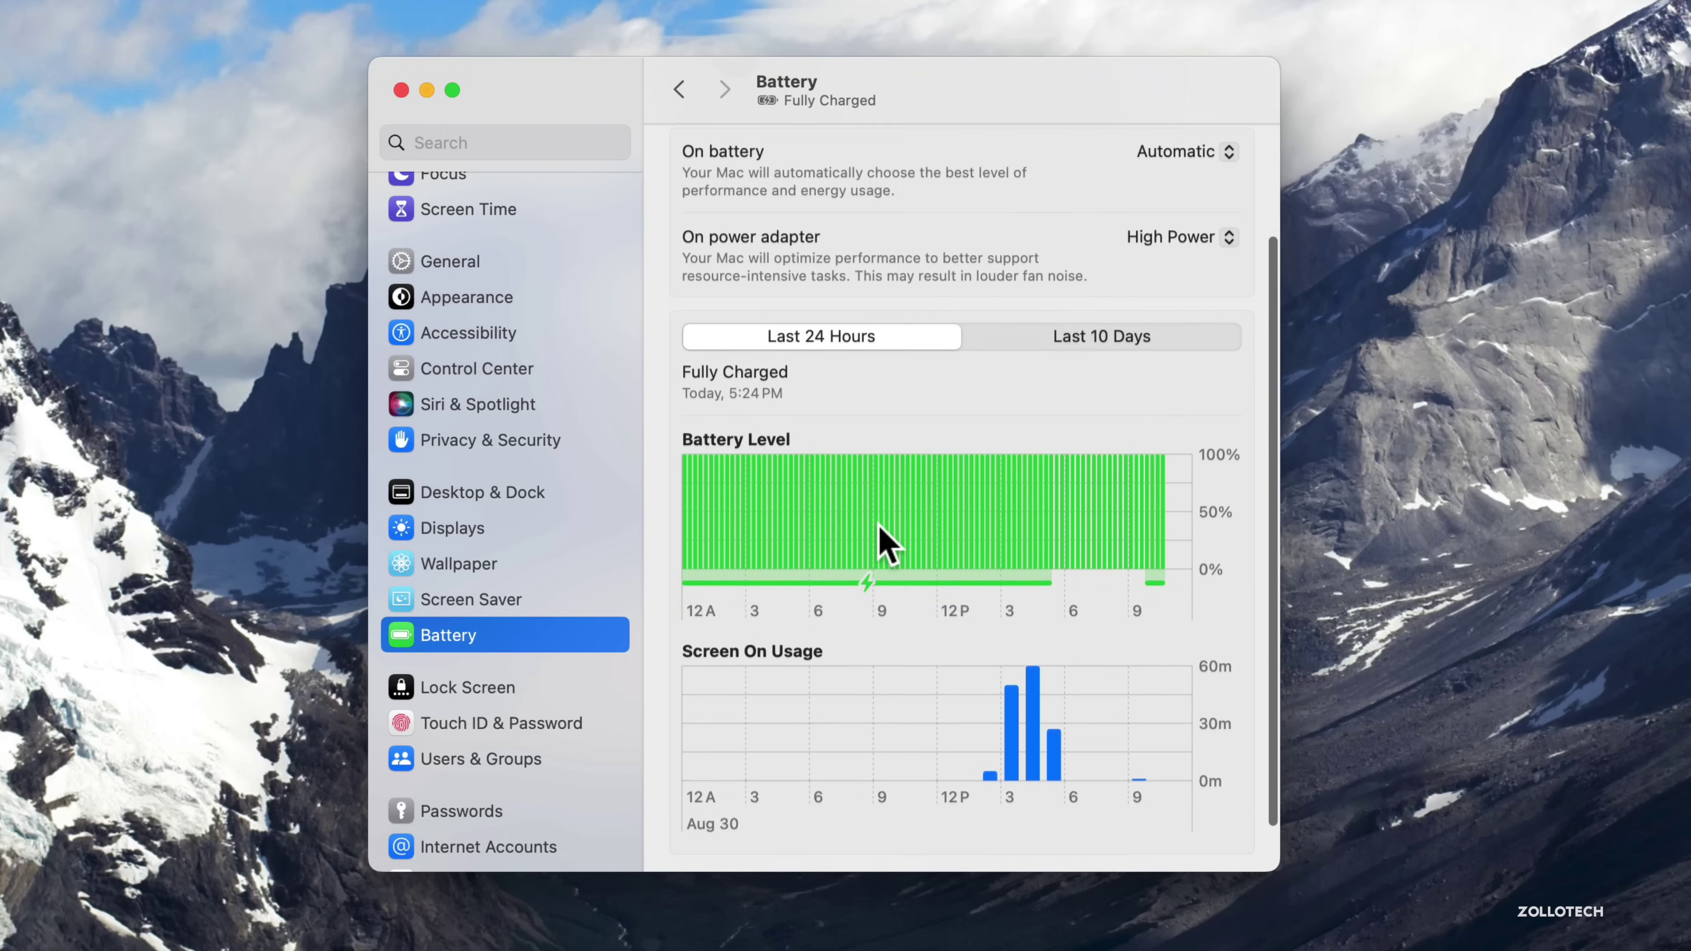
{"action": "left_click", "coordinate": [1055, 336]}
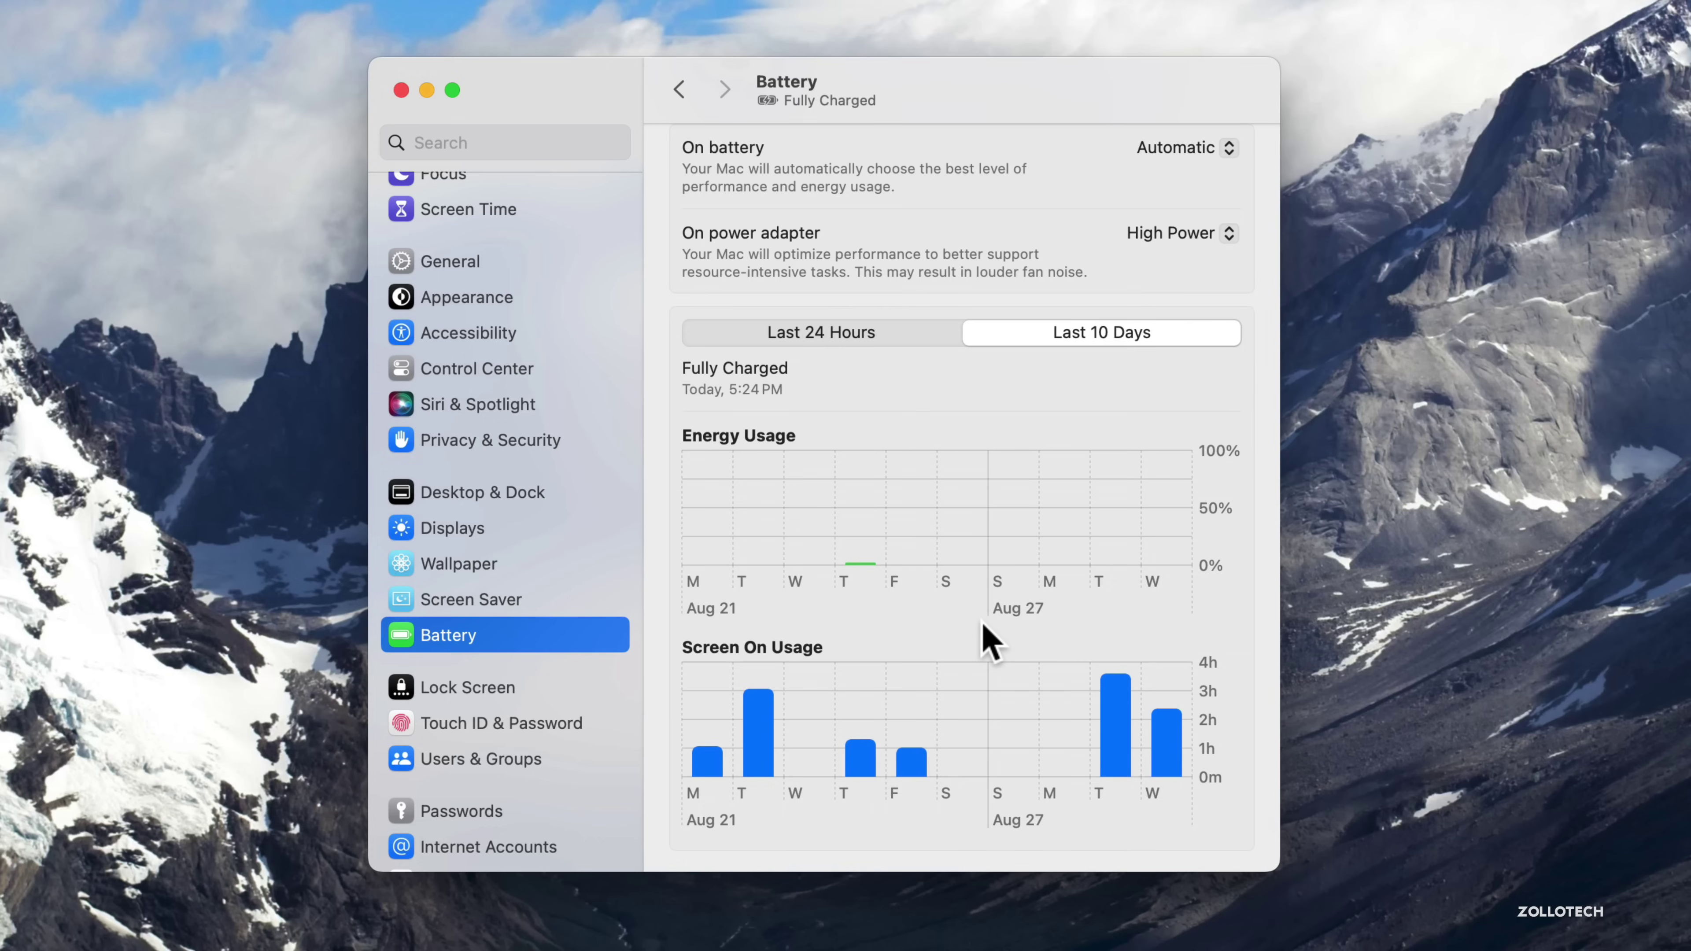
{"action": "scroll", "coordinate": [988, 640], "scroll_direction": "up", "scroll_amount": 3}
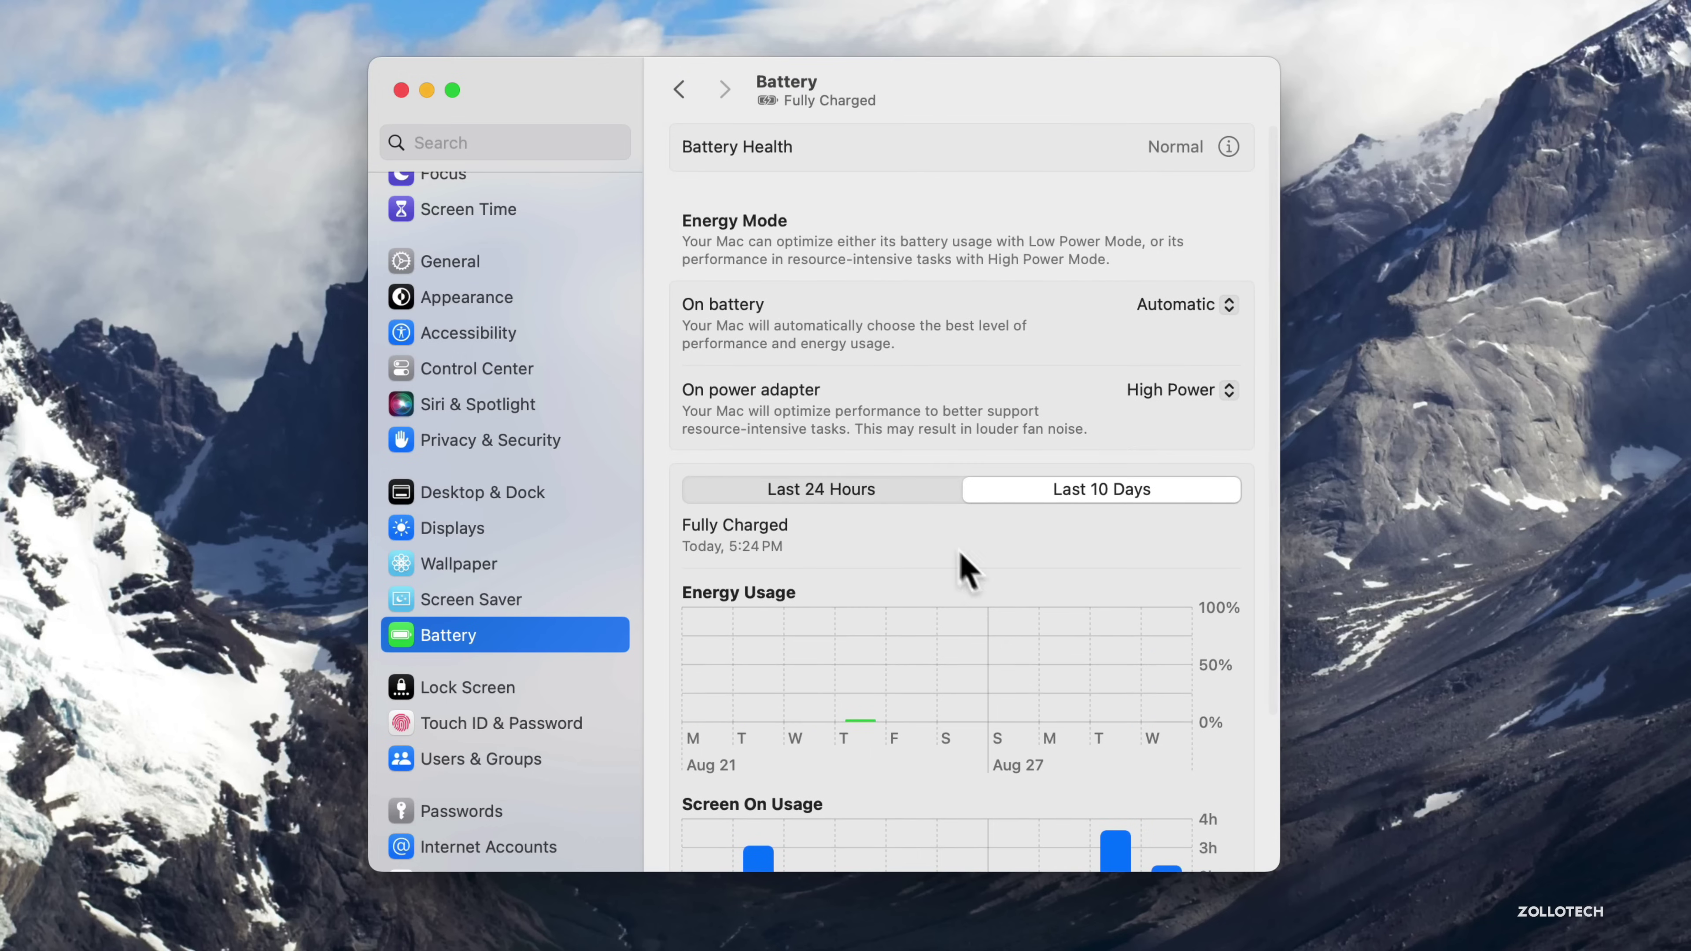
{"action": "left_click", "coordinate": [1229, 146]}
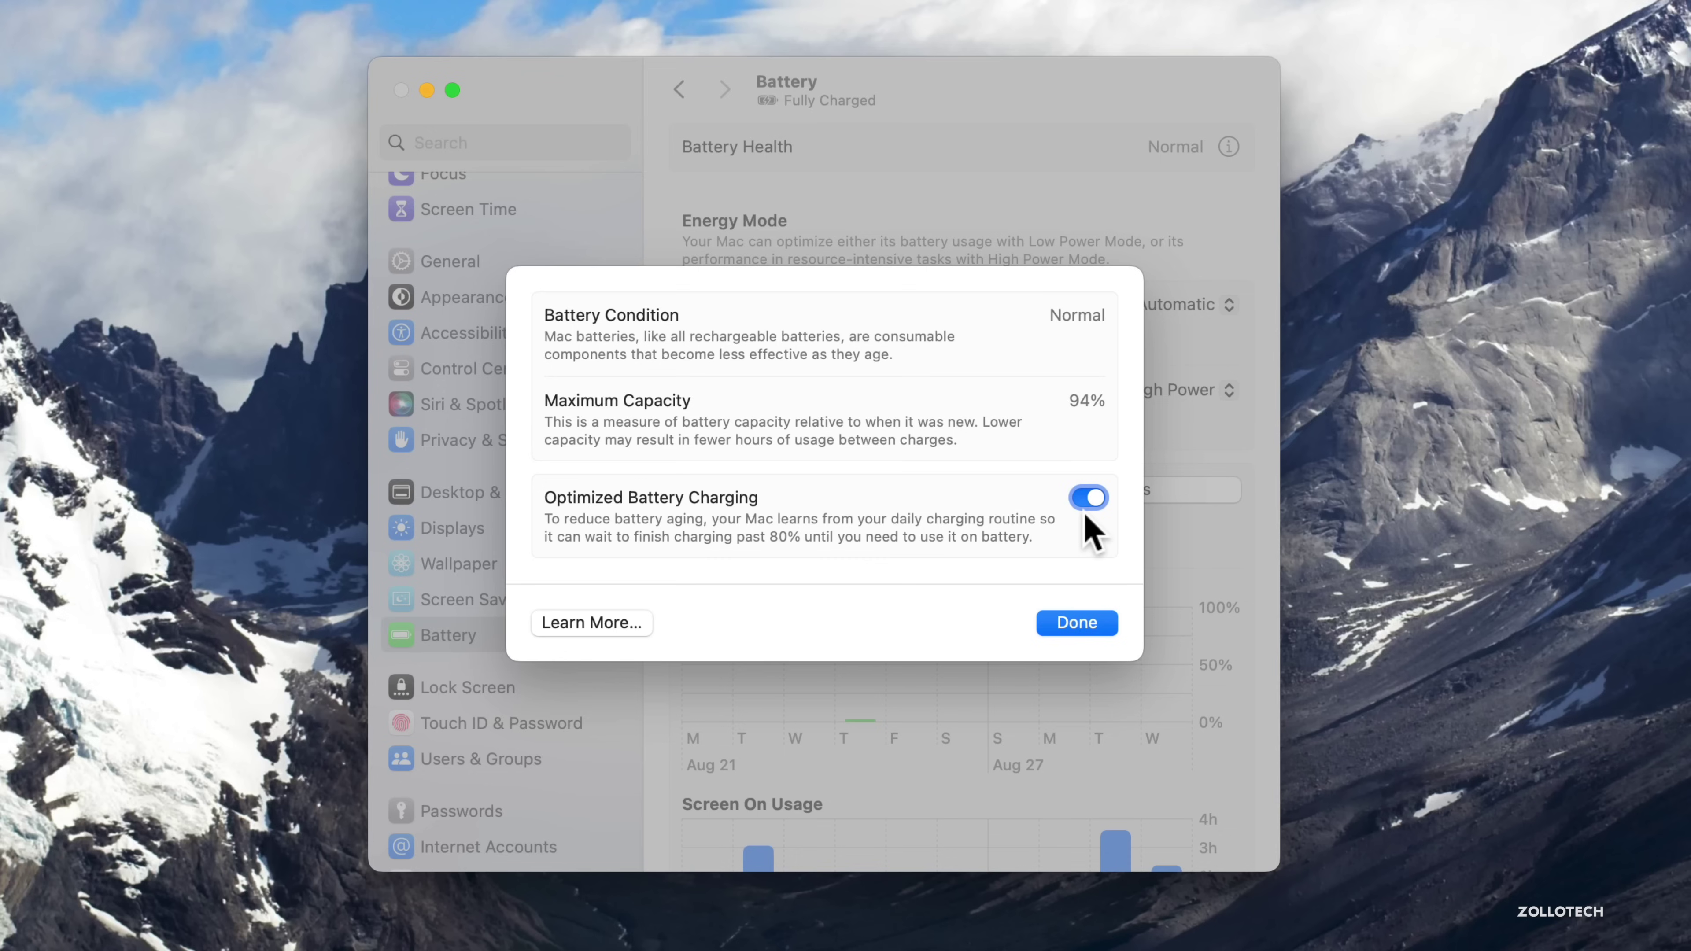
{"action": "left_click", "coordinate": [1077, 627]}
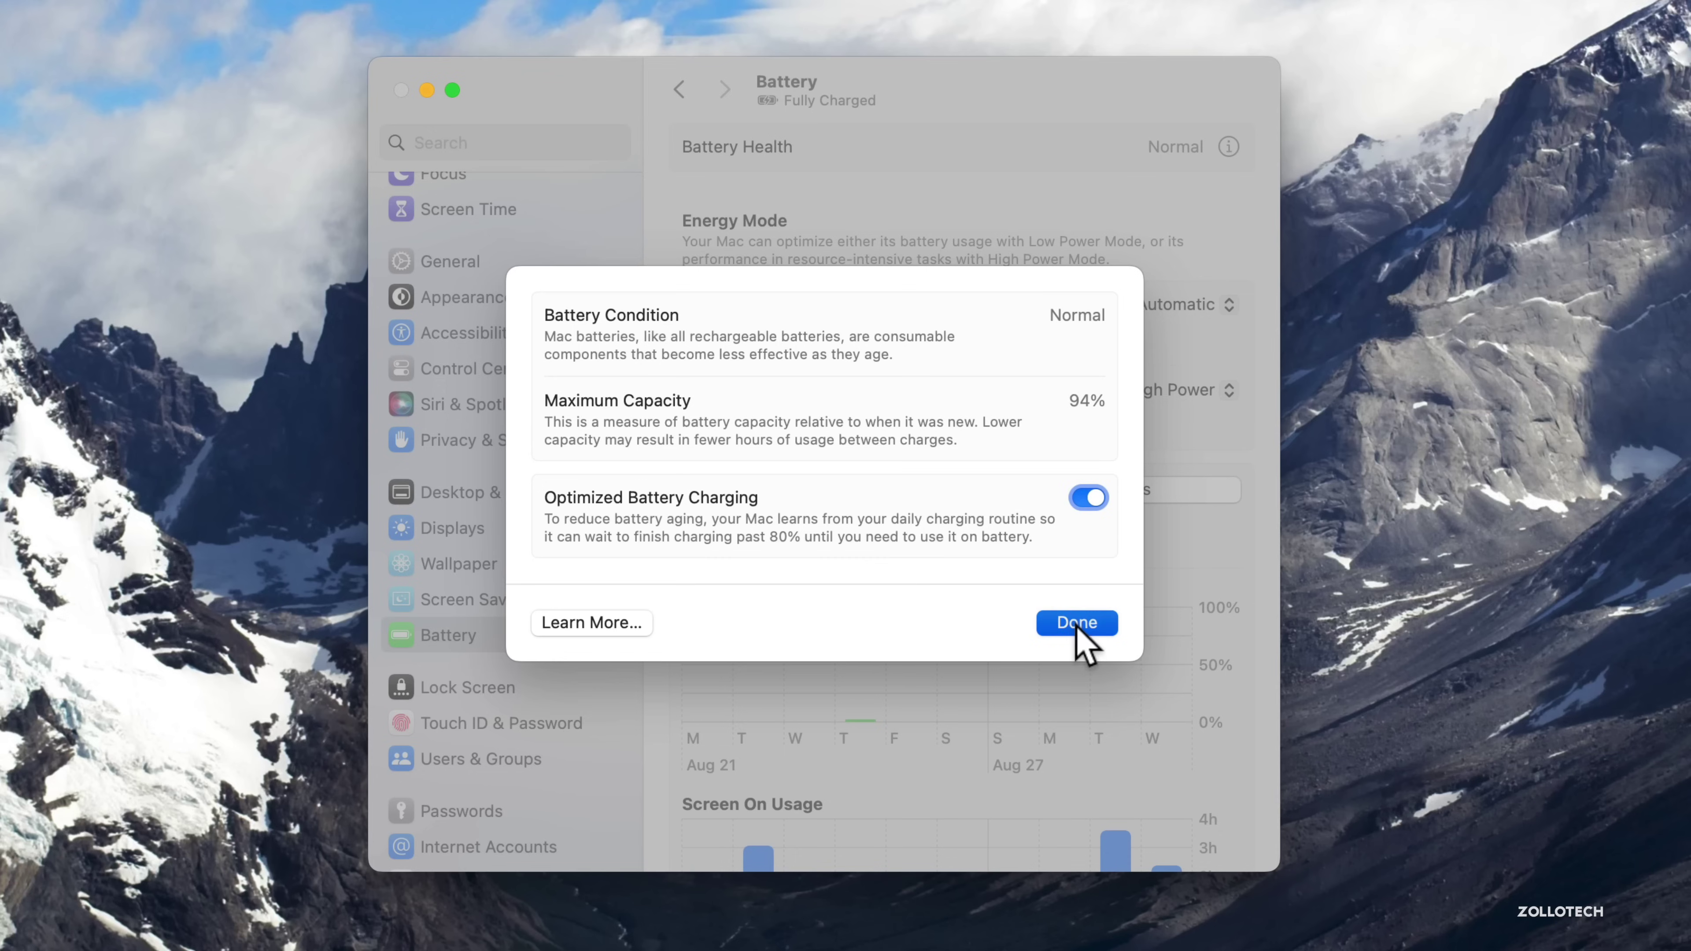
{"action": "scroll", "coordinate": [1033, 686], "scroll_direction": "down", "scroll_amount": 3}
{"action": "scroll", "coordinate": [1033, 687], "scroll_direction": "down", "scroll_amount": 4}
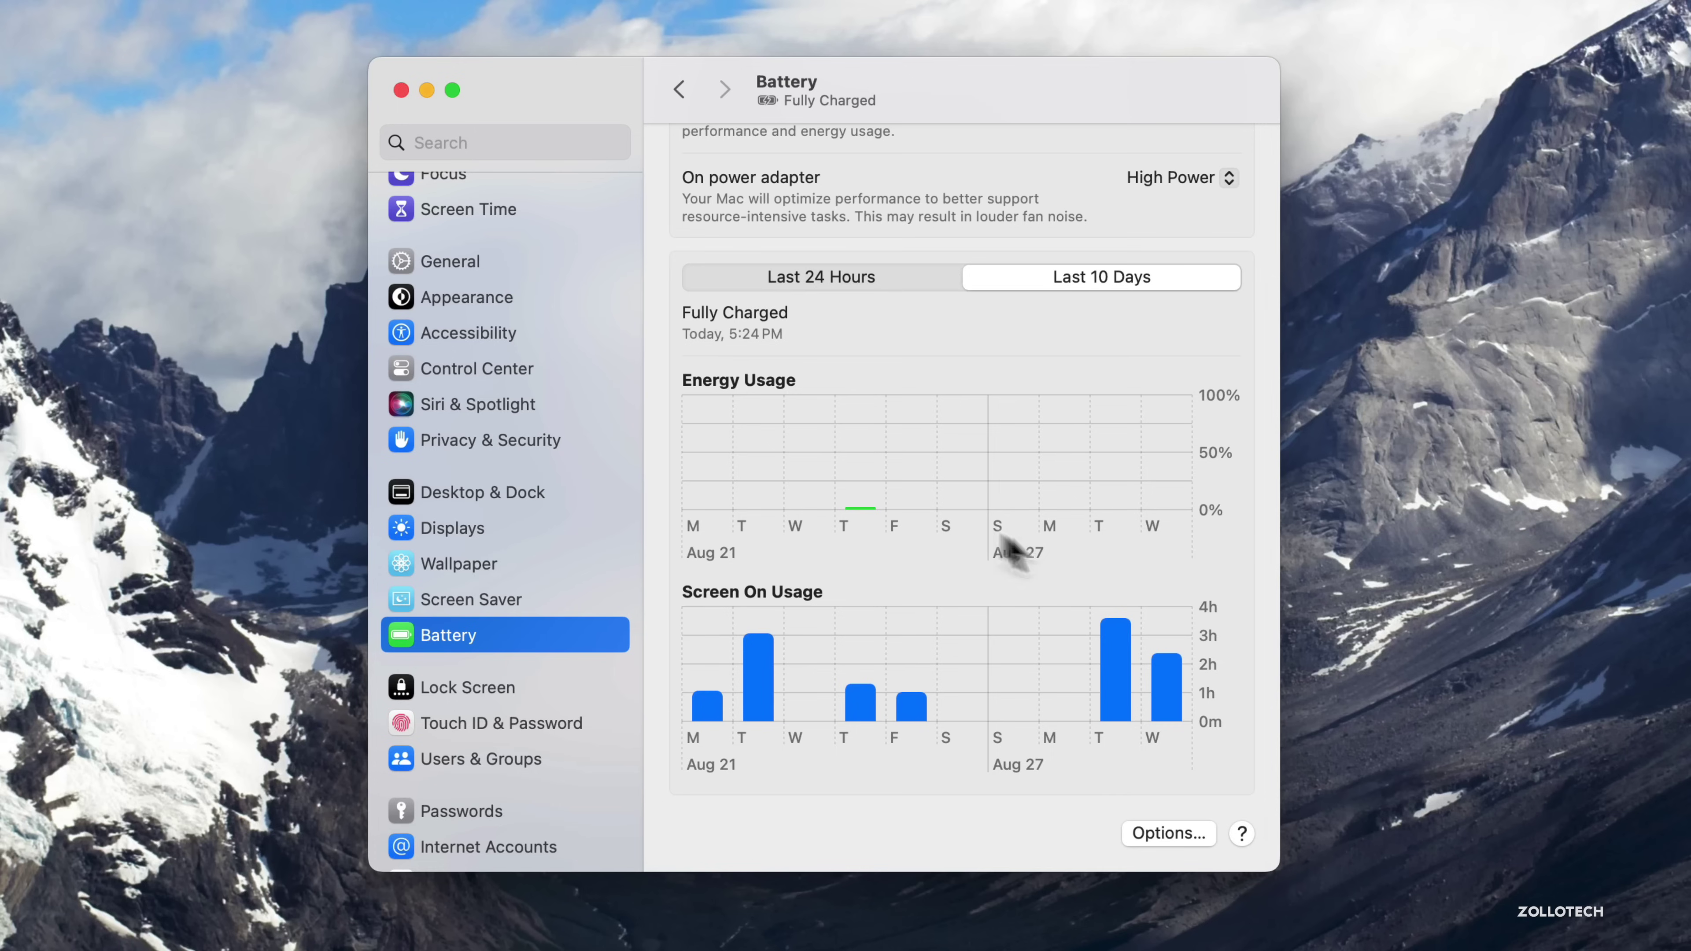
{"action": "scroll", "coordinate": [959, 560], "scroll_direction": "up", "scroll_amount": 5}
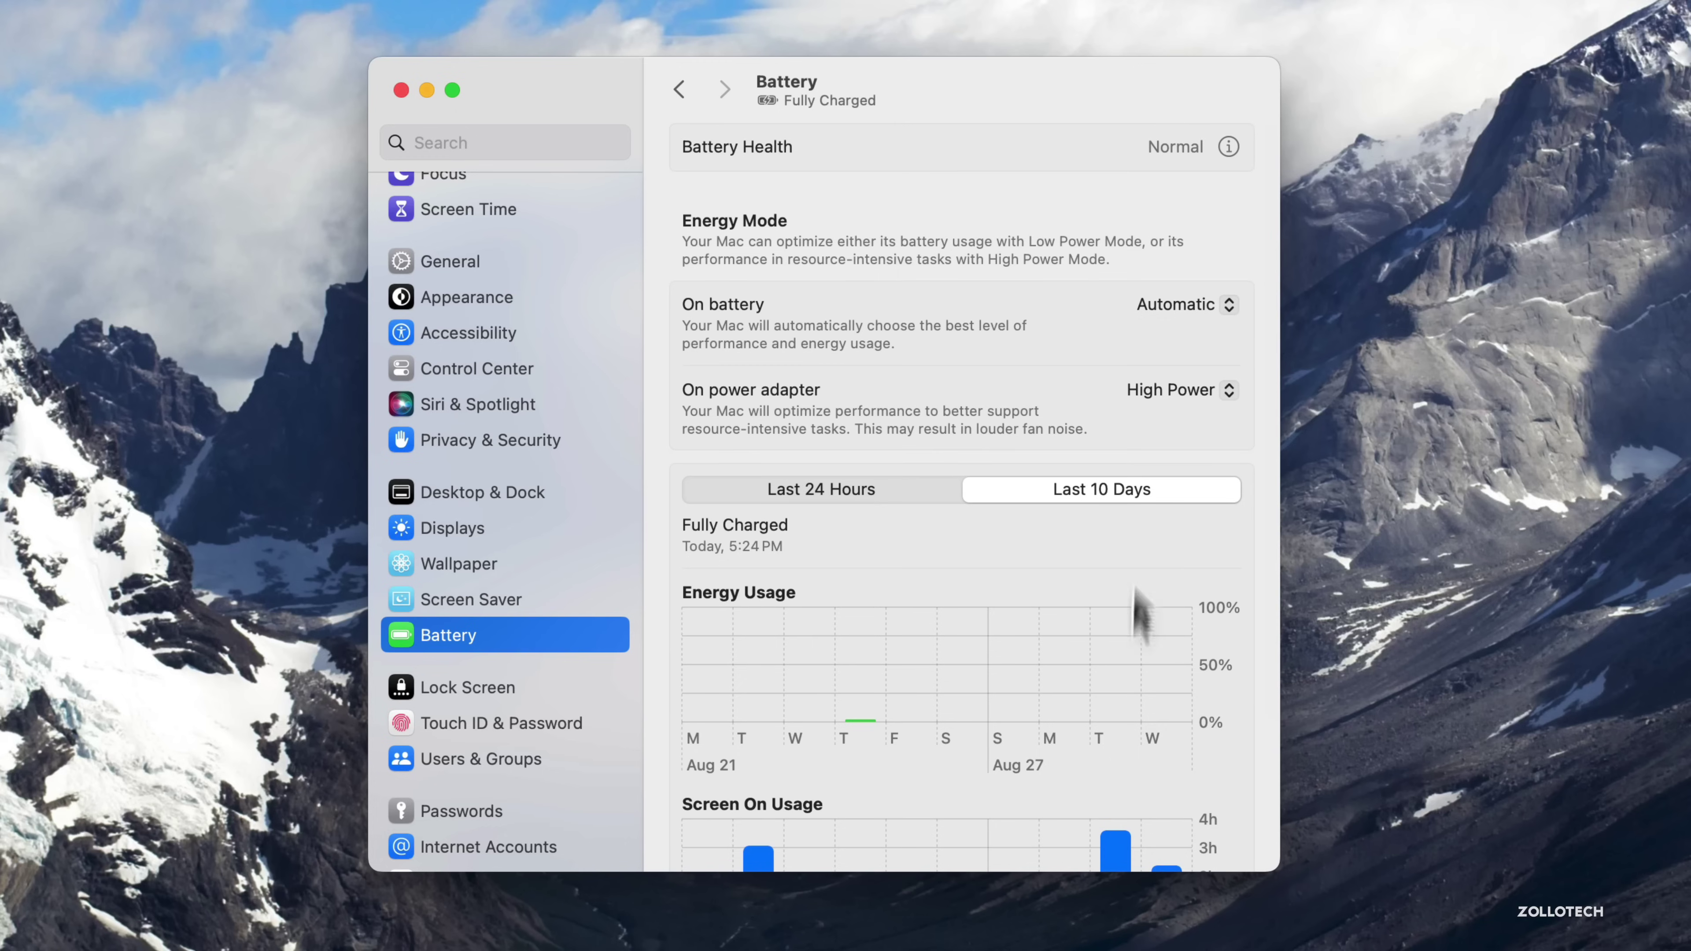
{"action": "scroll", "coordinate": [1133, 684], "scroll_direction": "down", "scroll_amount": 5}
{"action": "scroll", "coordinate": [1133, 683], "scroll_direction": "up", "scroll_amount": 5}
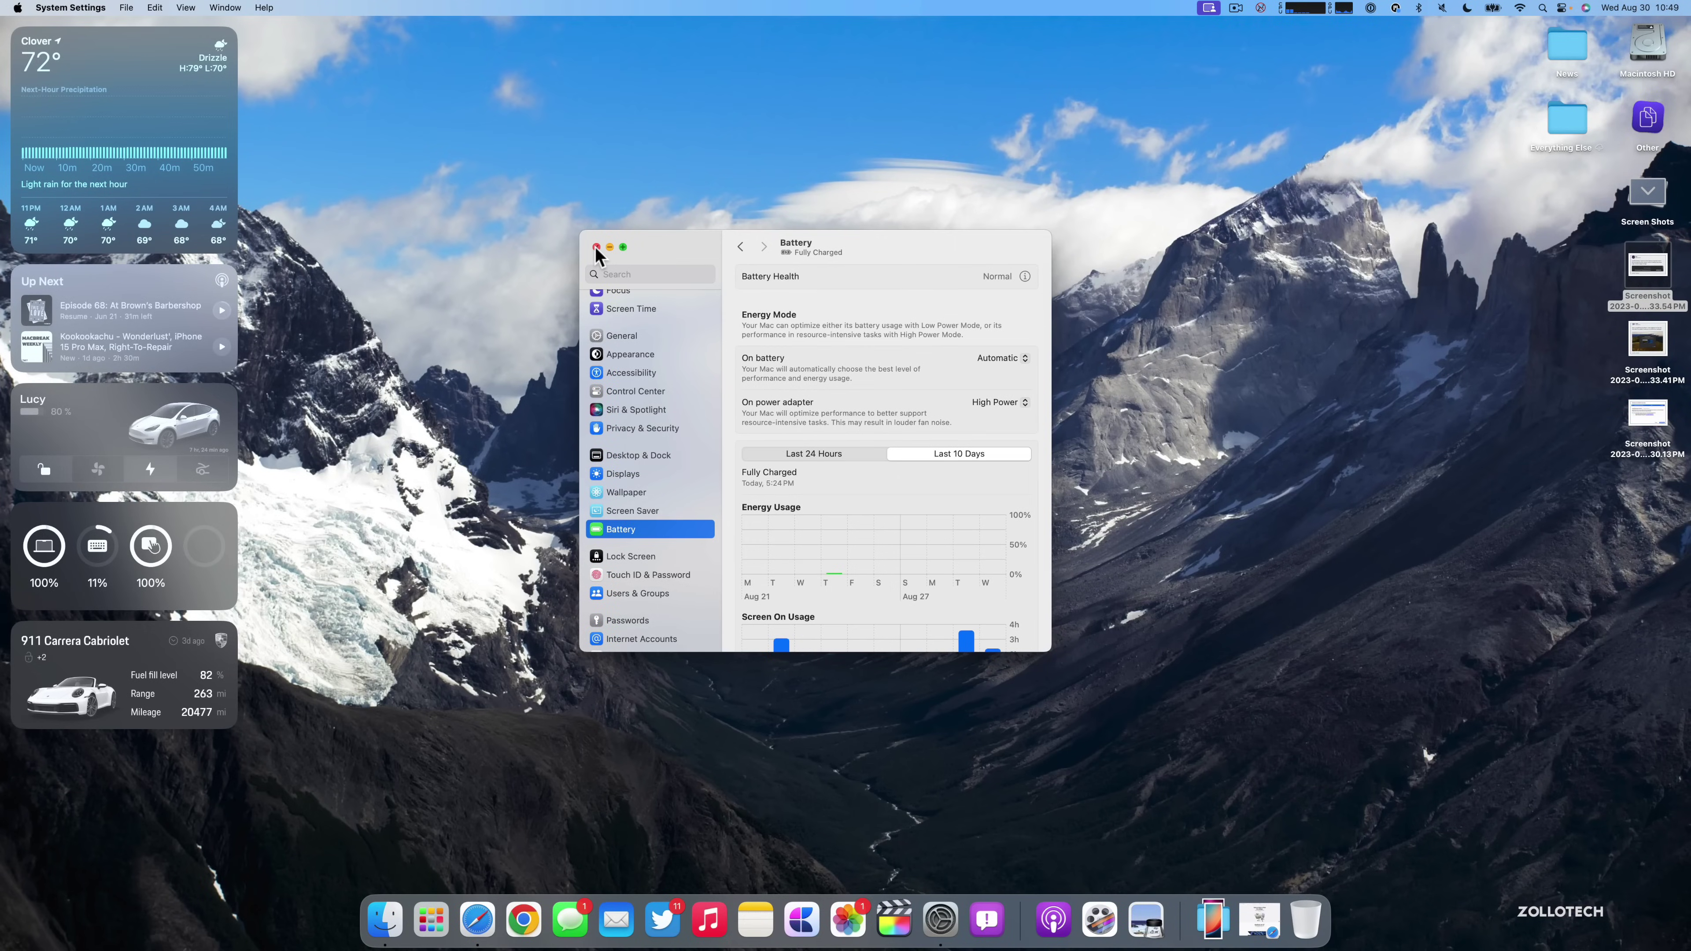
{"action": "left_click", "coordinate": [596, 248]}
- Launch Calendar from Launchpad to view the 2023 year, then close it
{"action": "left_click", "coordinate": [431, 919]}
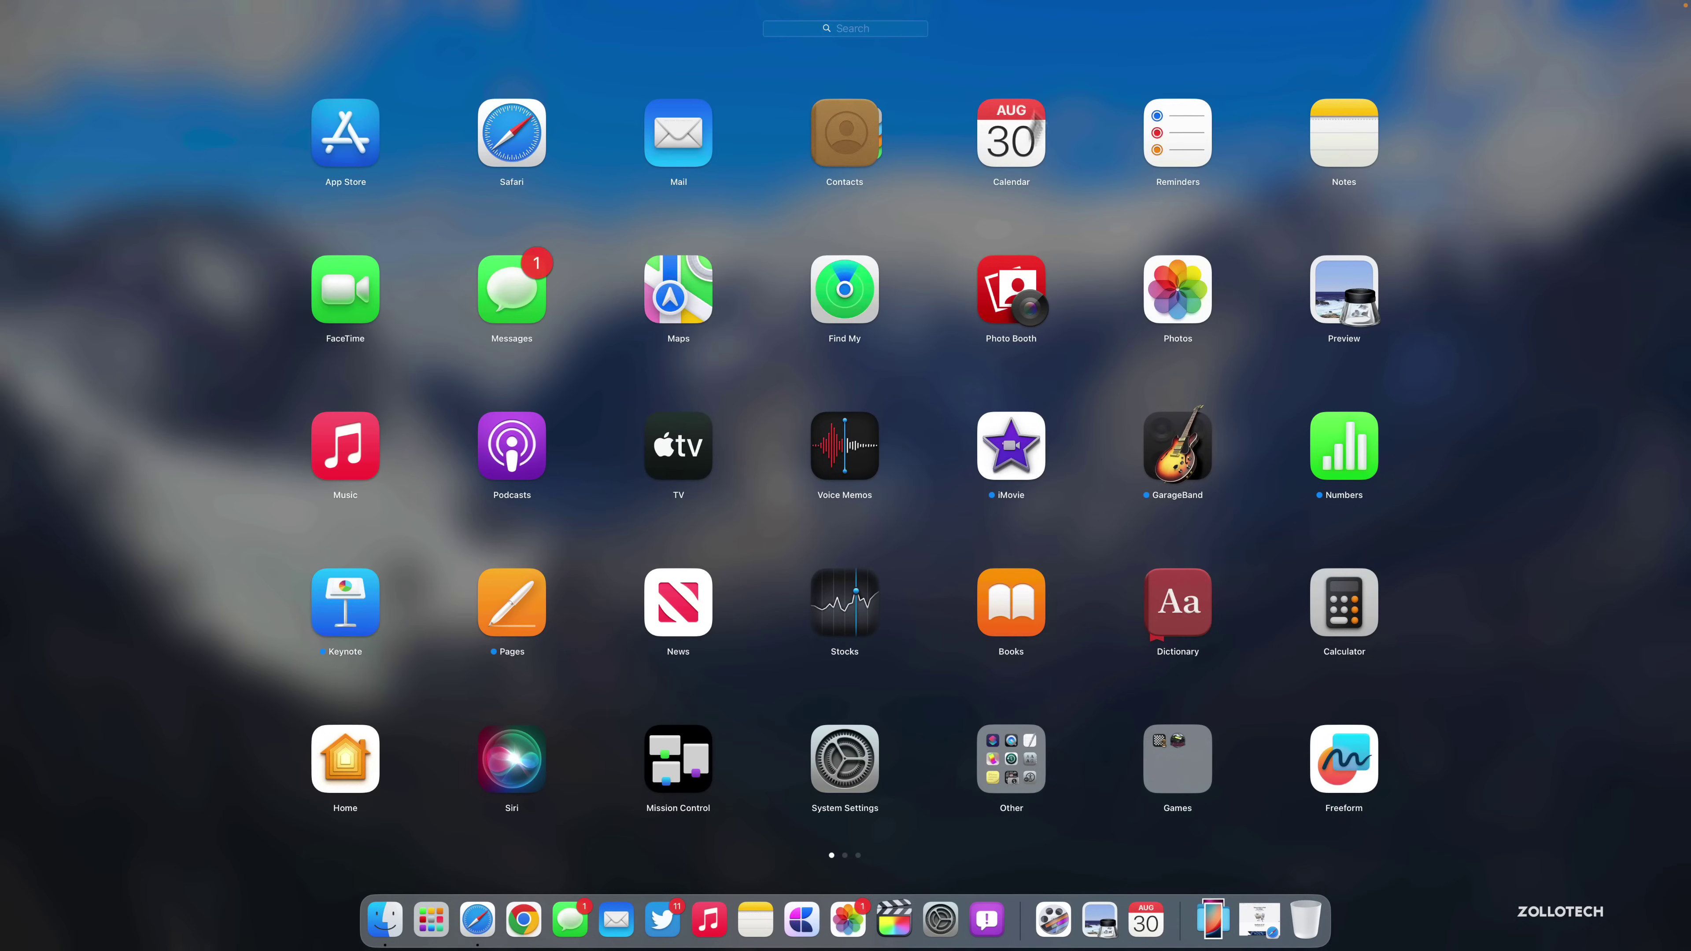
{"action": "left_click", "coordinate": [1018, 136]}
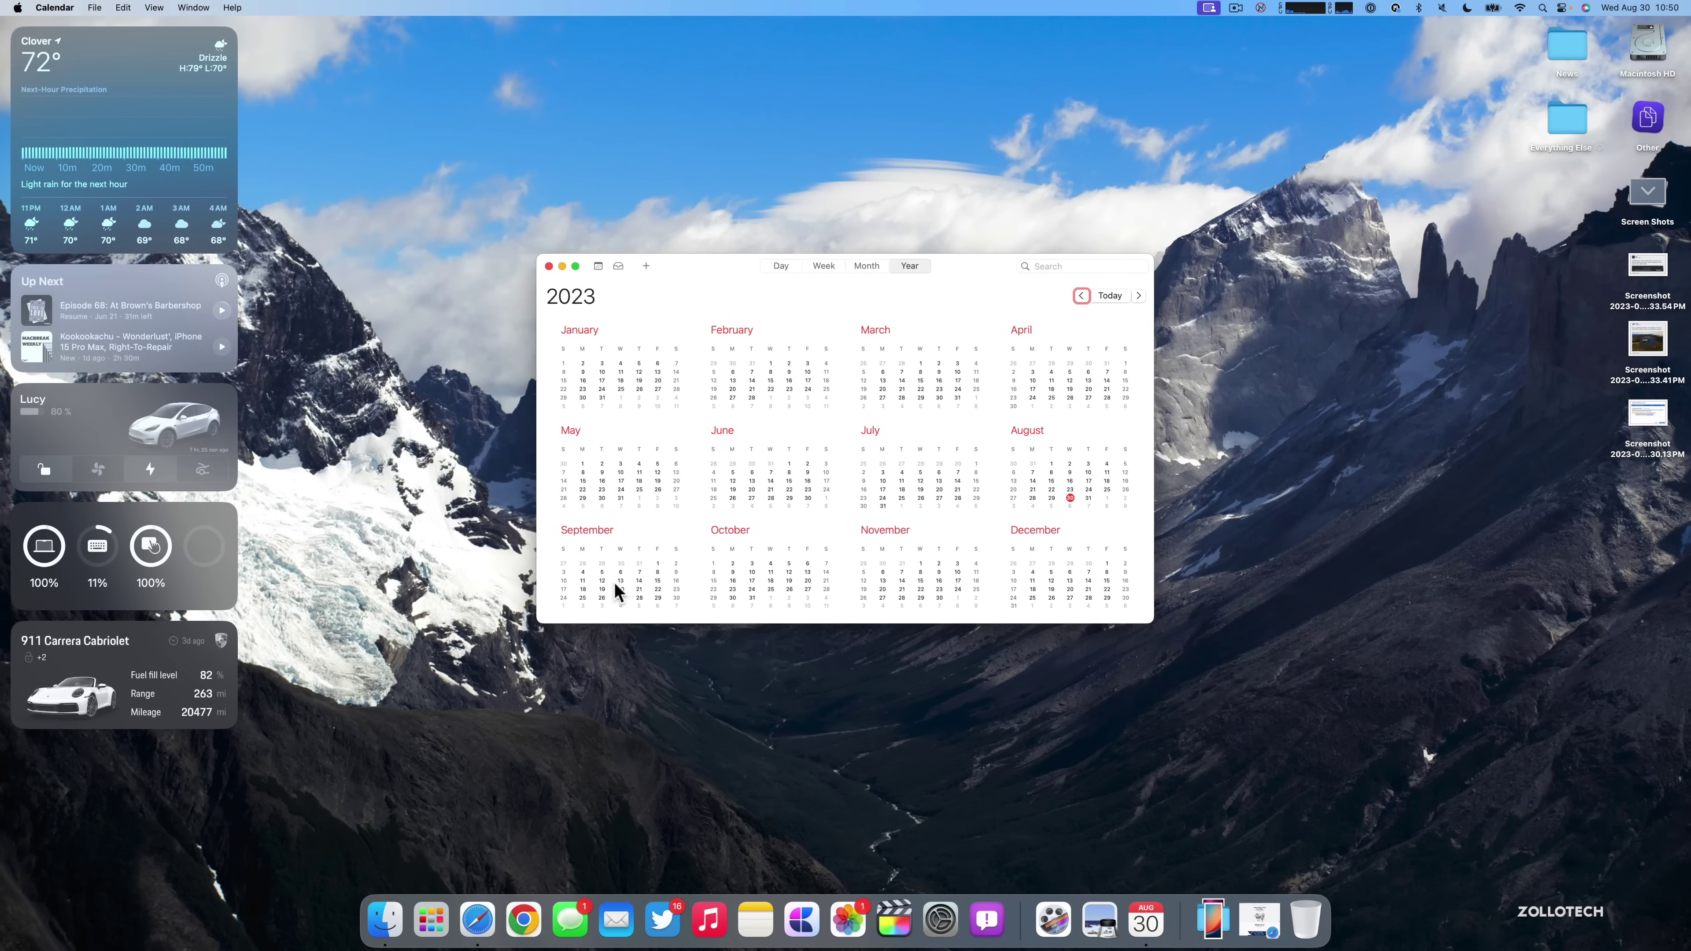
{"action": "left_click", "coordinate": [549, 266]}
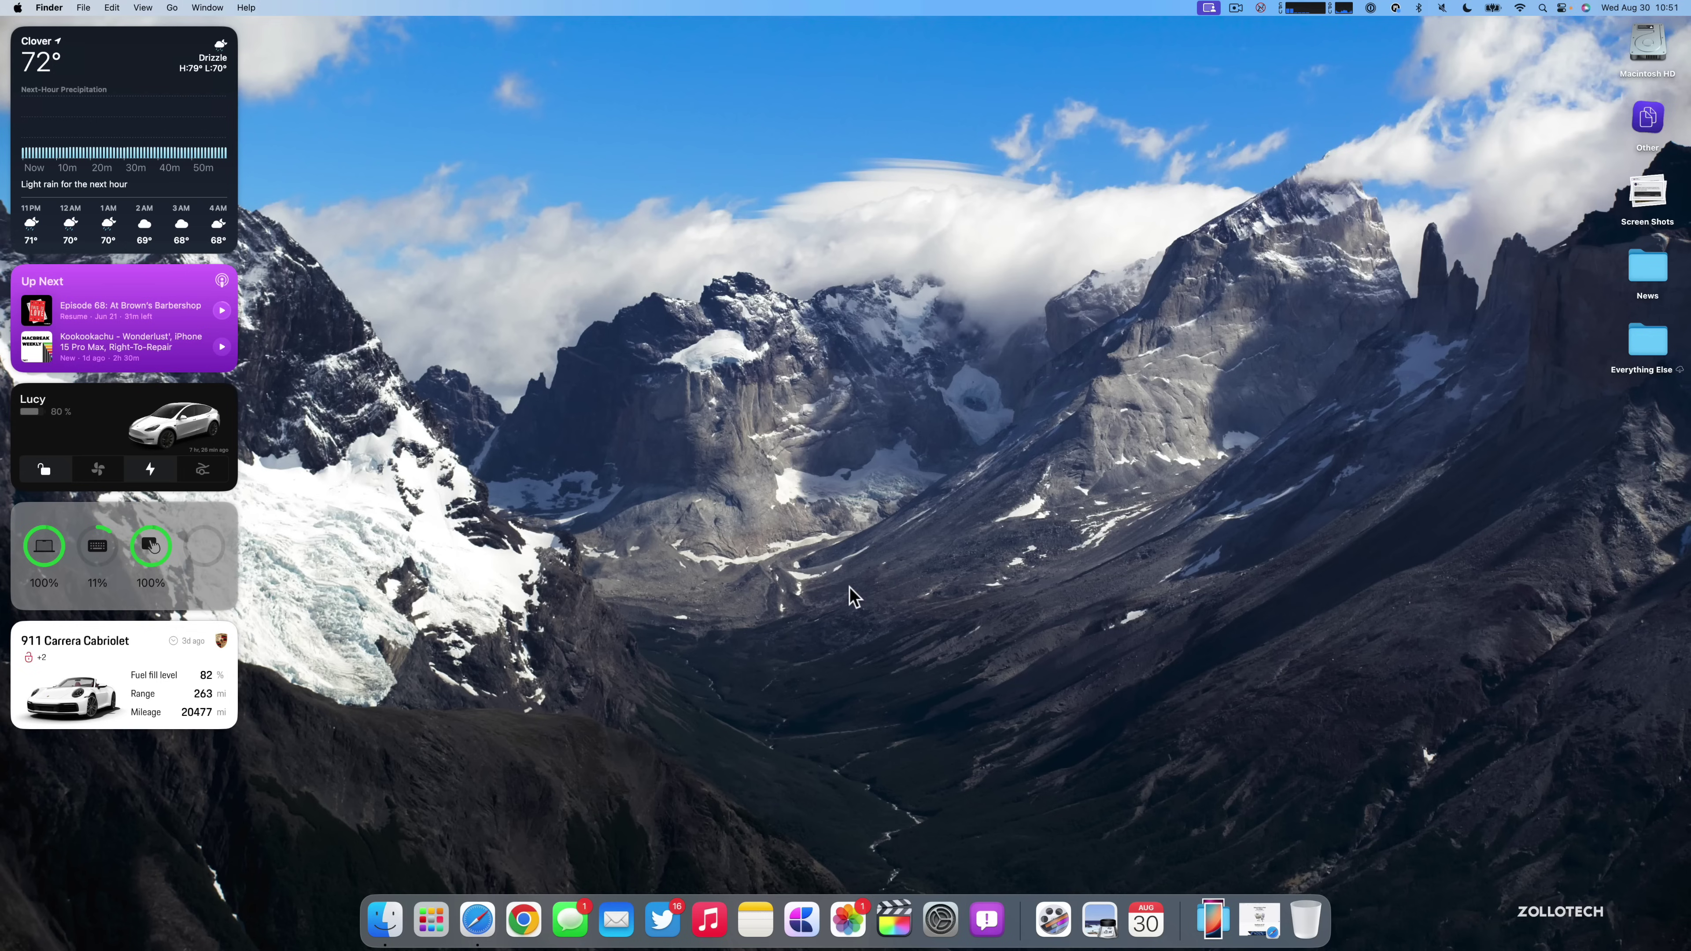
- Open the Wallpaper pane, show all 25 Pictures wallpapers, then close System Settings
{"action": "left_click", "coordinate": [940, 919]}
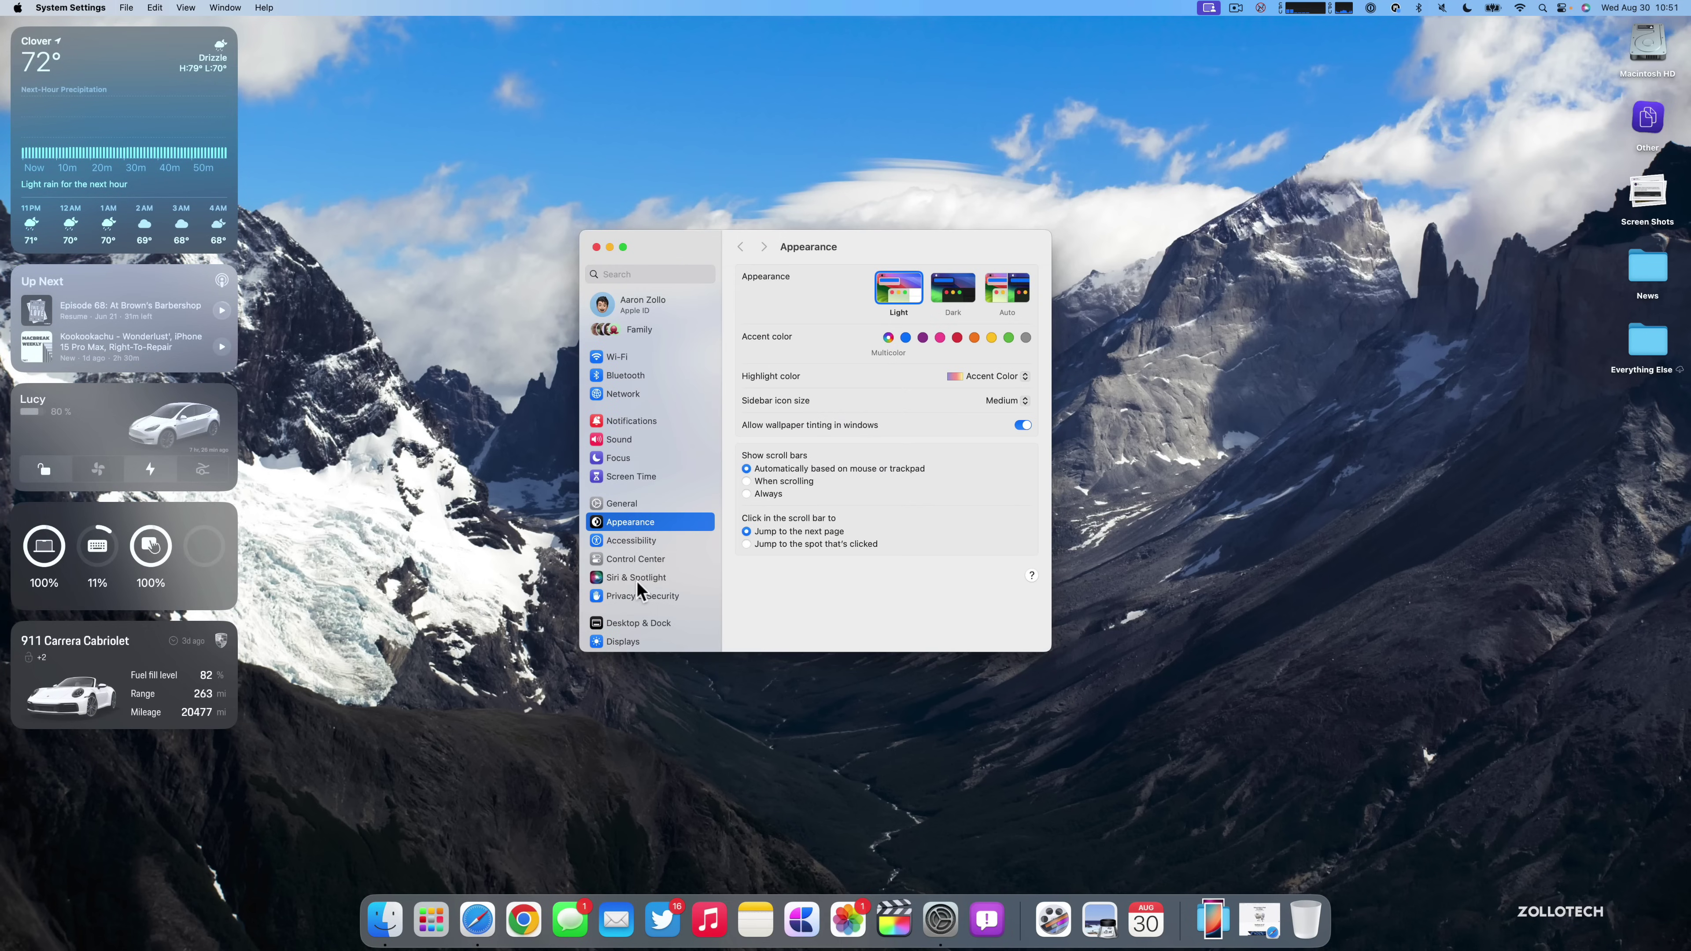
{"action": "scroll", "coordinate": [641, 586], "scroll_direction": "down", "scroll_amount": 5}
{"action": "left_click", "coordinate": [633, 540]}
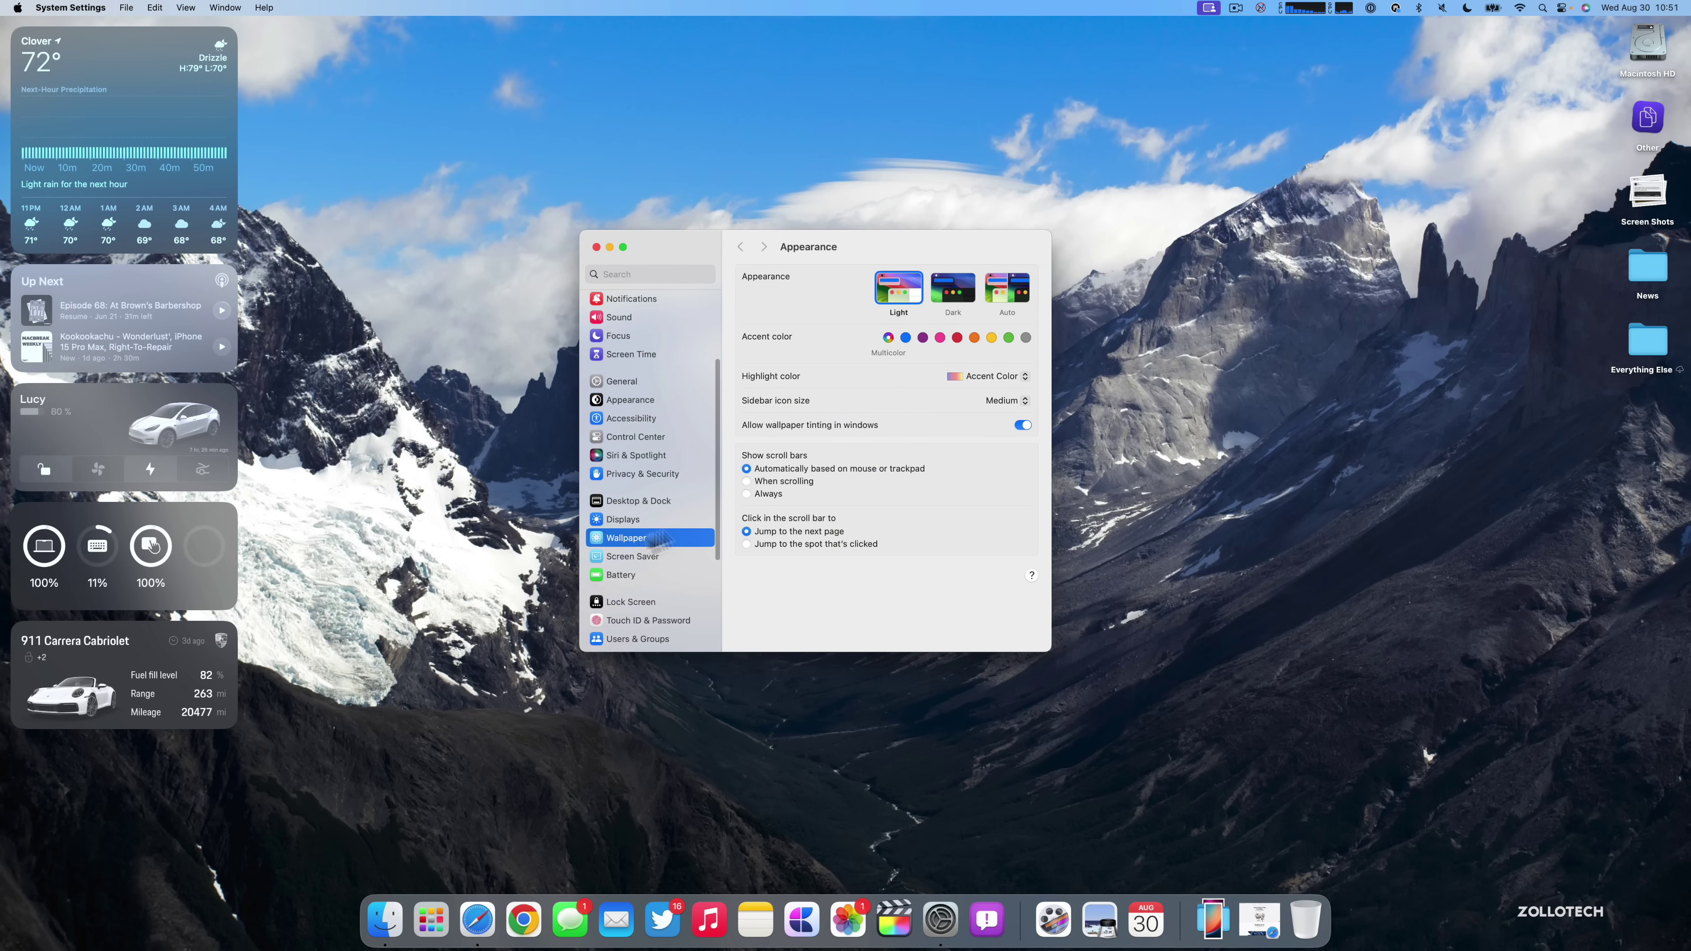
{"action": "scroll", "coordinate": [844, 559], "scroll_direction": "down", "scroll_amount": 10}
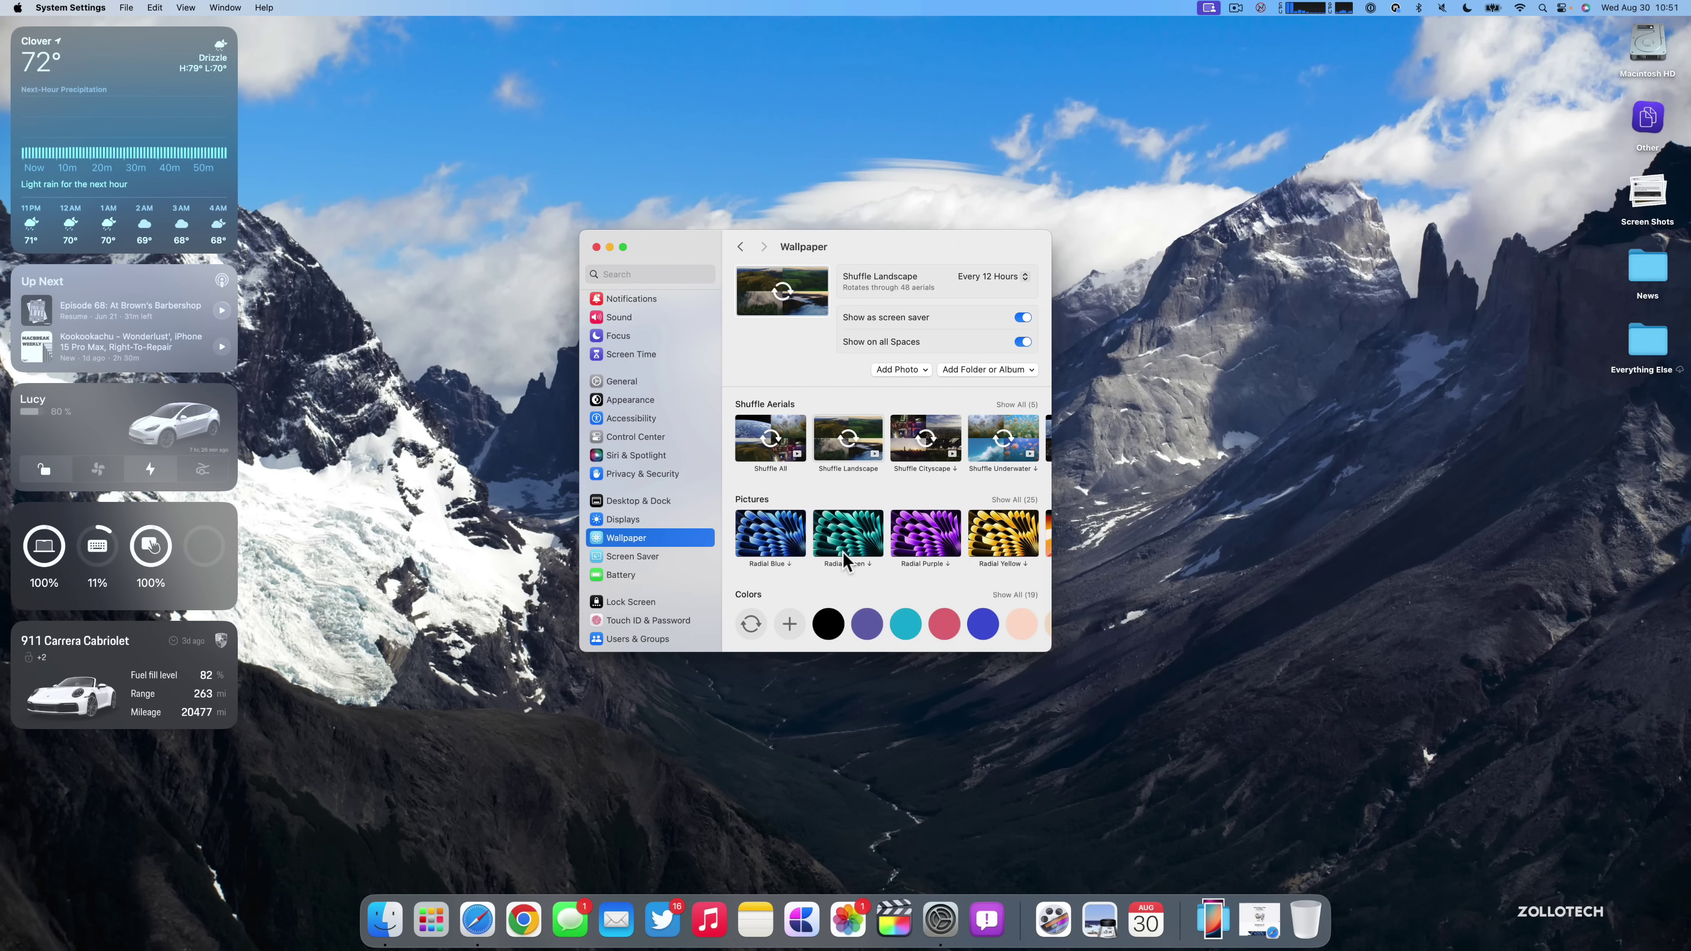
{"action": "left_click", "coordinate": [1016, 501]}
{"action": "scroll", "coordinate": [925, 573], "scroll_direction": "down", "scroll_amount": 2}
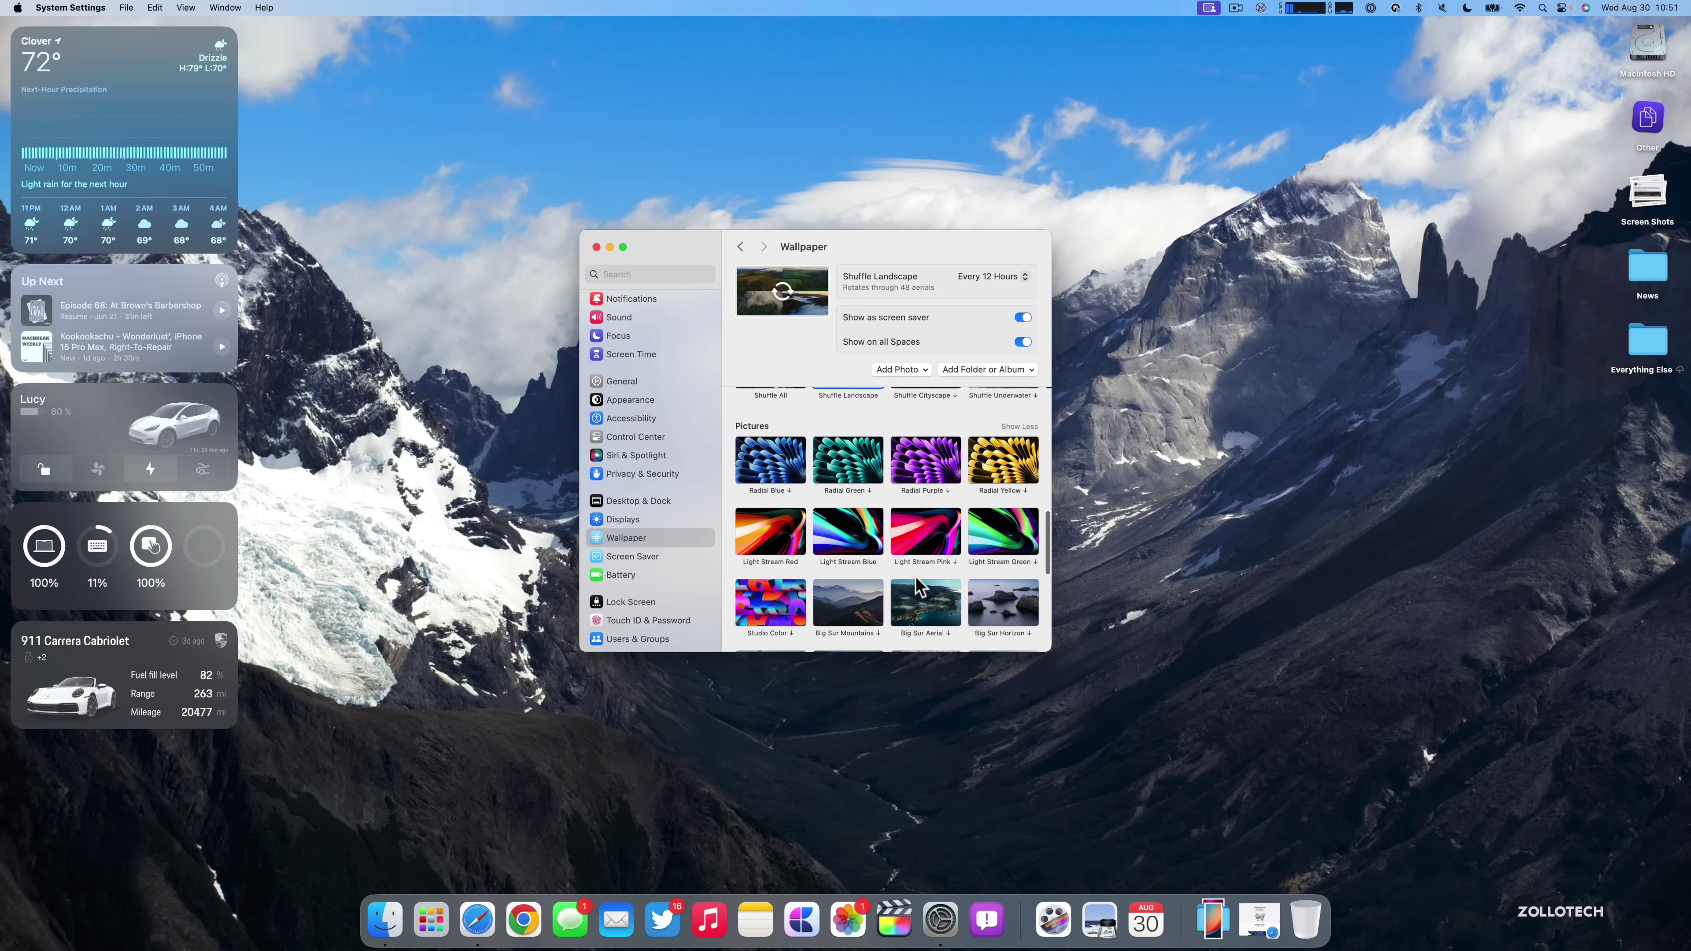
{"action": "scroll", "coordinate": [920, 572], "scroll_direction": "up", "scroll_amount": 10}
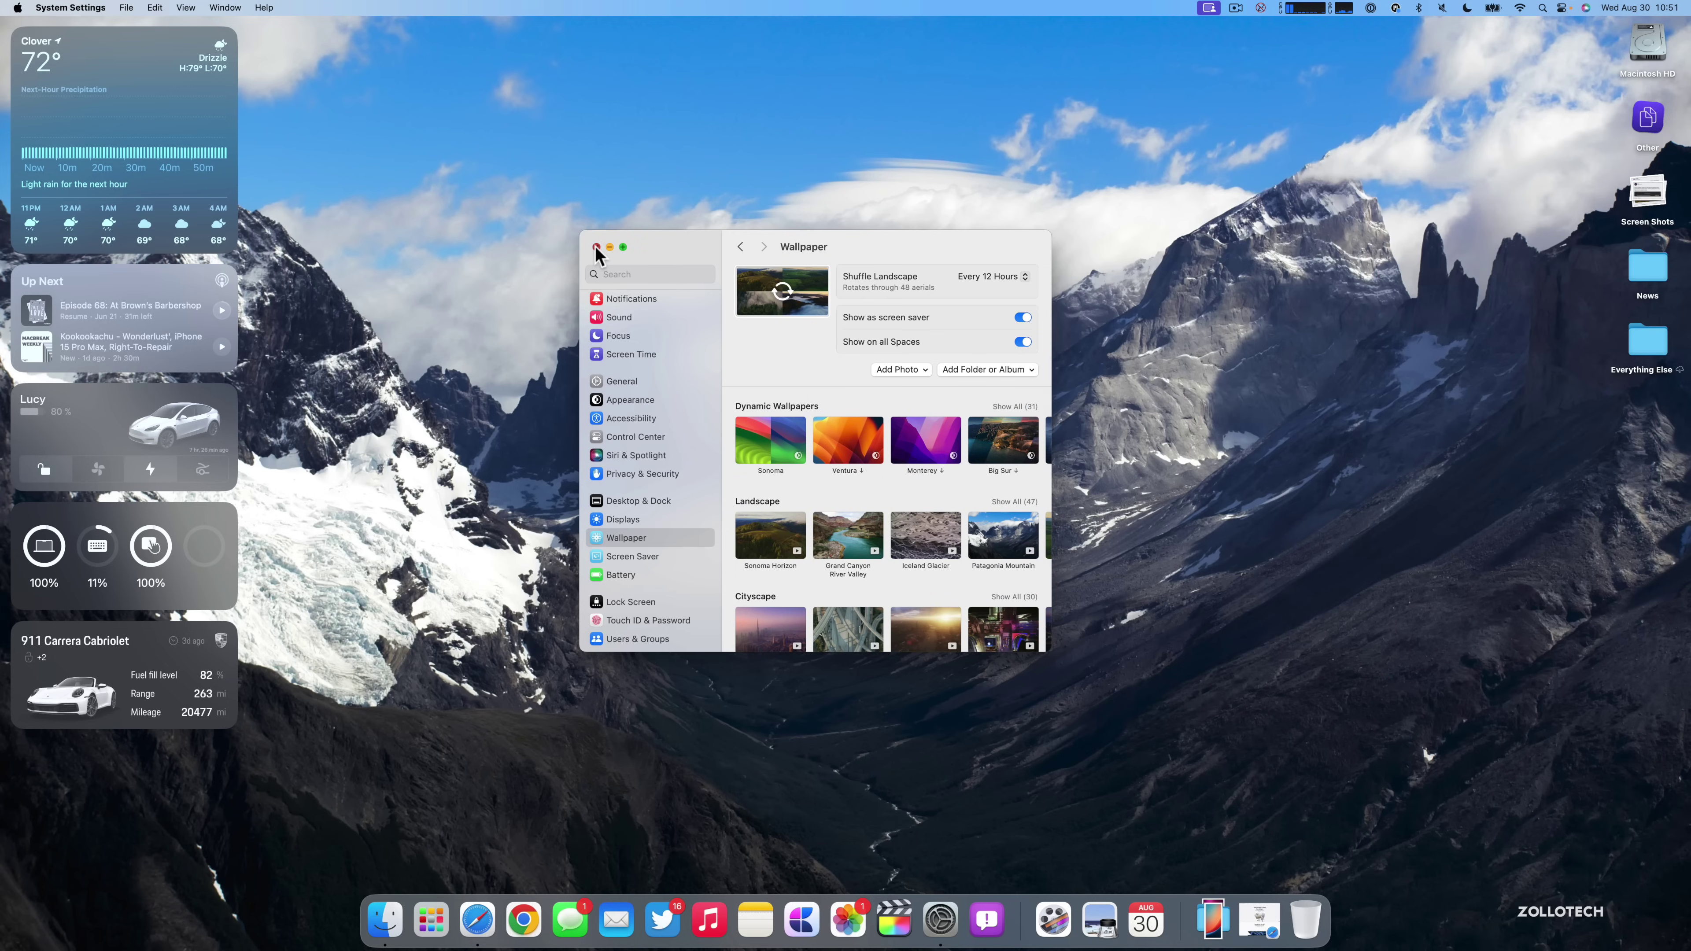
{"action": "left_click", "coordinate": [596, 247]}
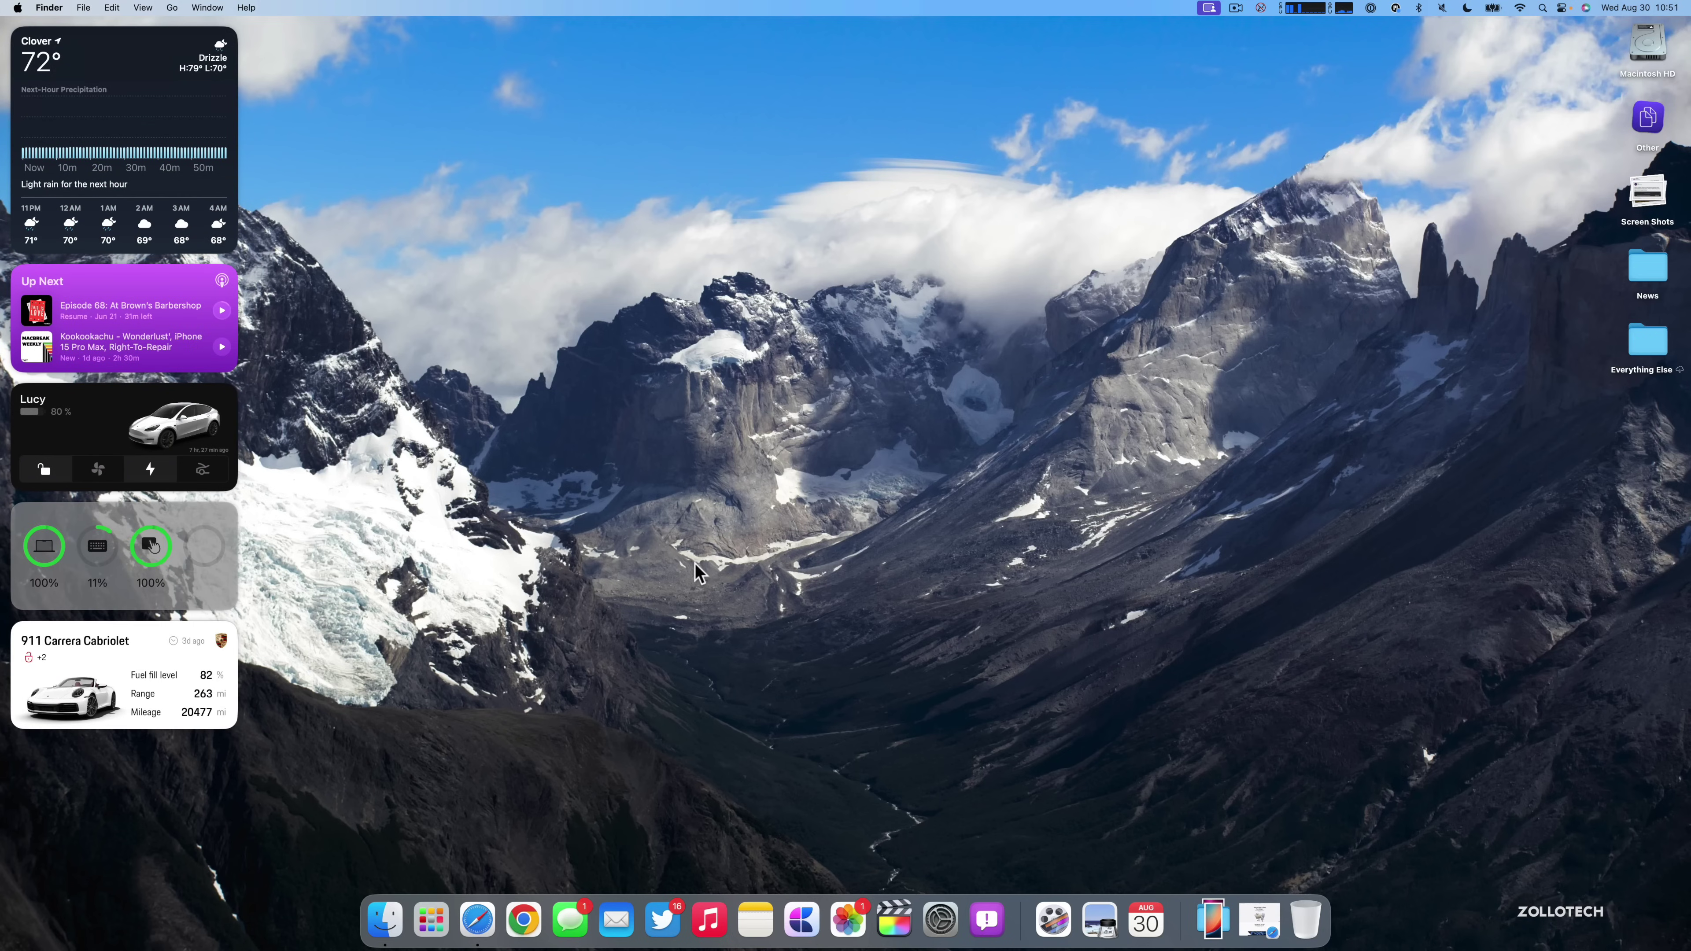